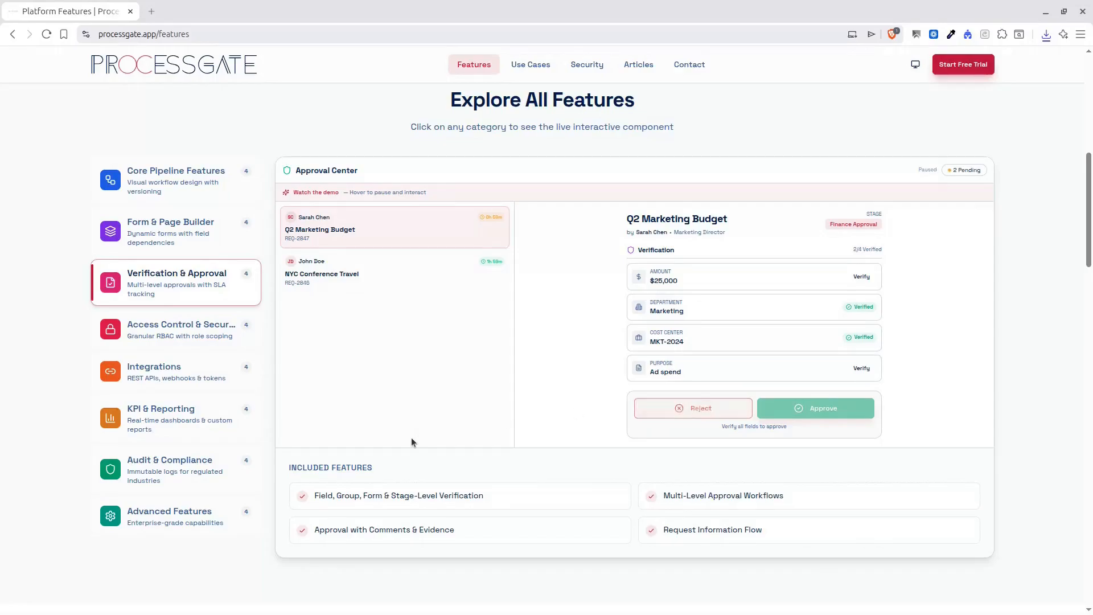
# Reject the Q2 Marketing Budget sample, then make Resume & CV read-only and National ID / SSN writable.
pyautogui.click(674, 419)
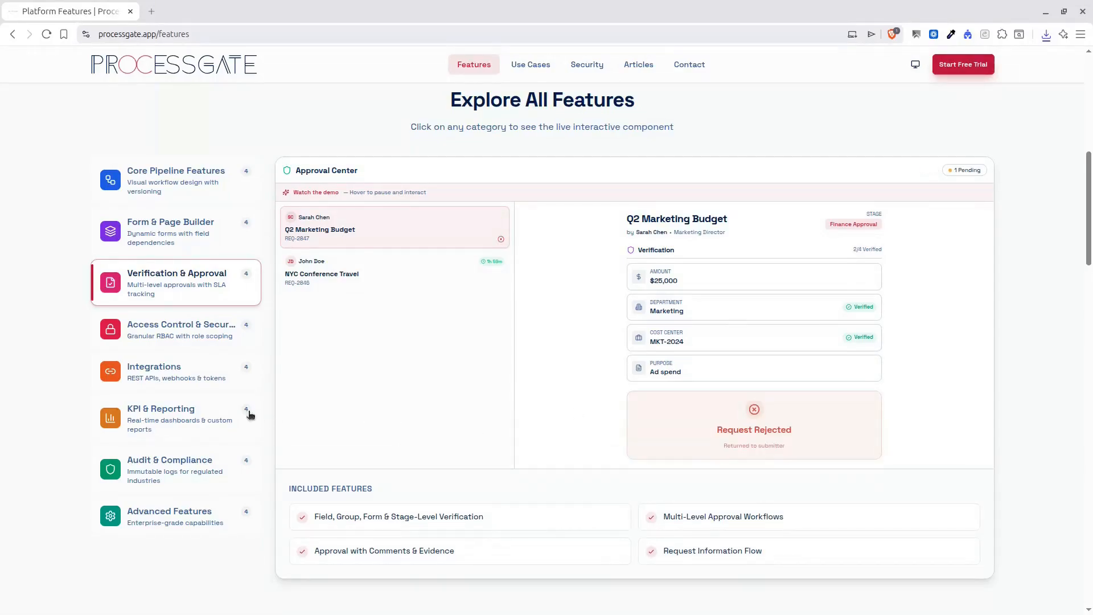
pyautogui.click(170, 336)
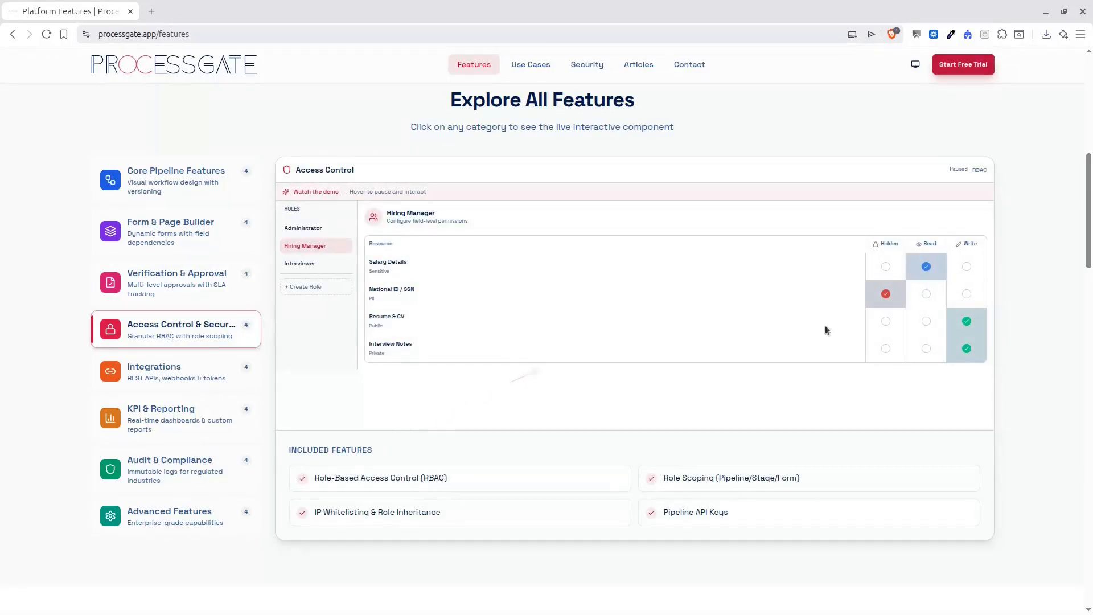
pyautogui.click(929, 322)
pyautogui.click(965, 295)
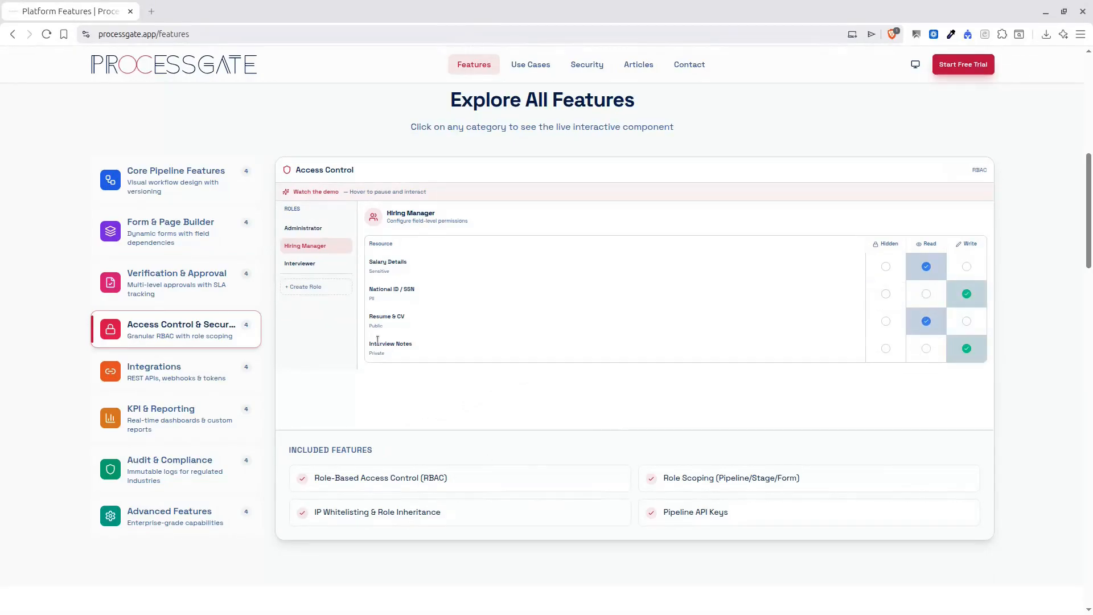
# Tour the Integrations, KPI & Reporting, Audit & Compliance and Advanced Features demos, then scroll to All Features at a Glance.
pyautogui.click(178, 370)
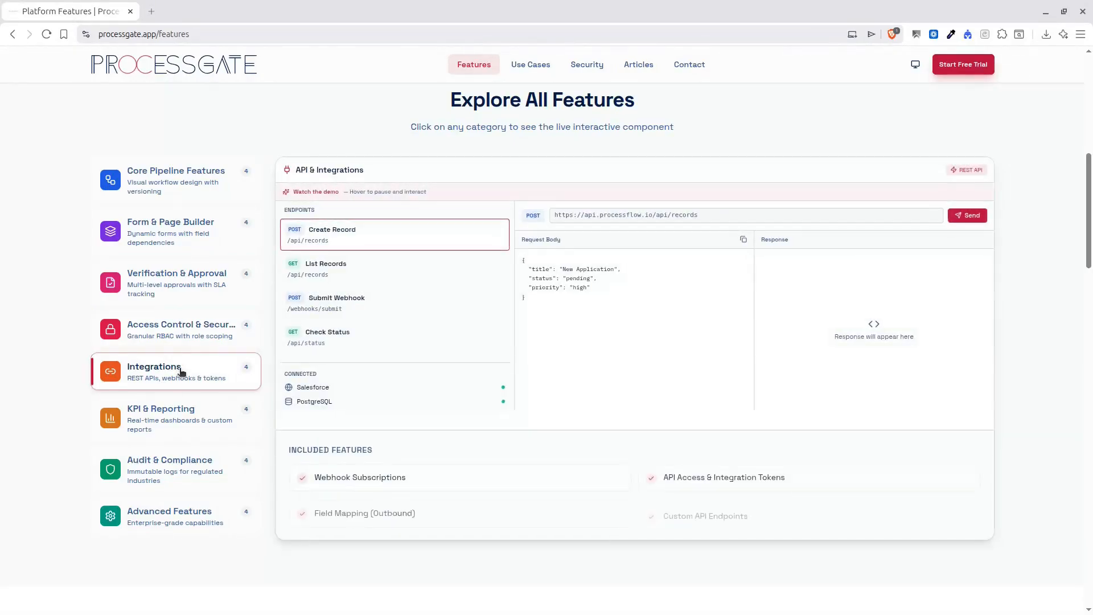
pyautogui.click(177, 419)
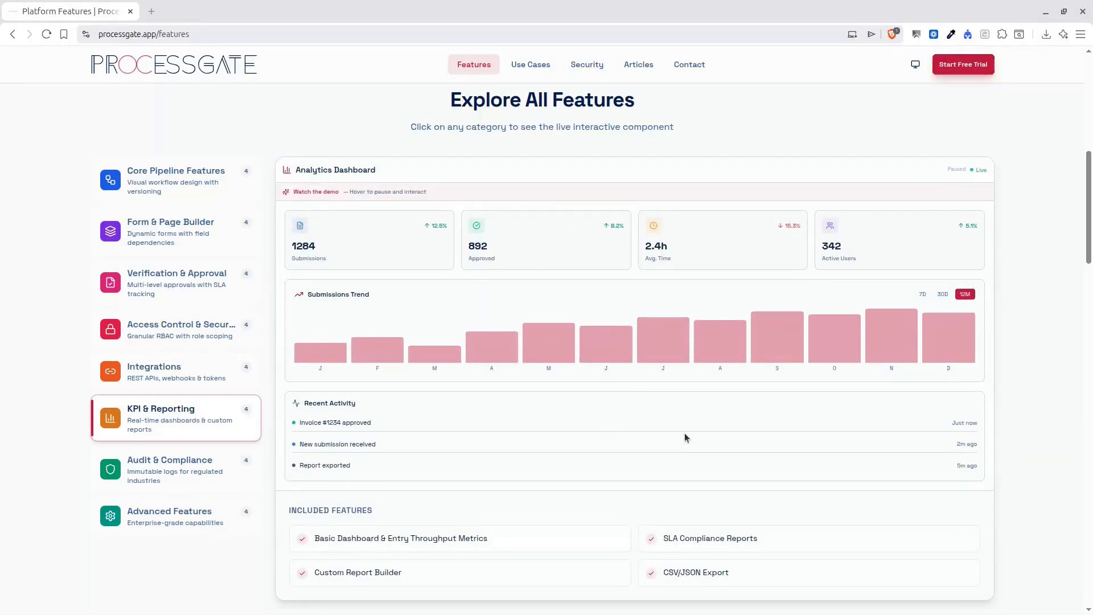
pyautogui.scroll(-2, 678, 436)
pyautogui.click(186, 350)
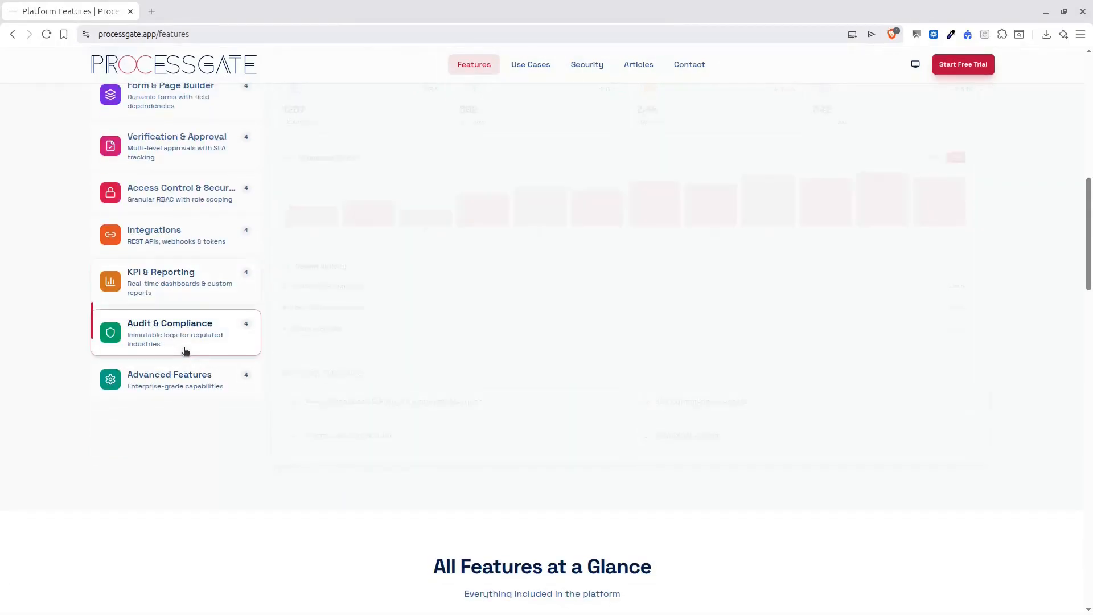
pyautogui.scroll(2, 604, 347)
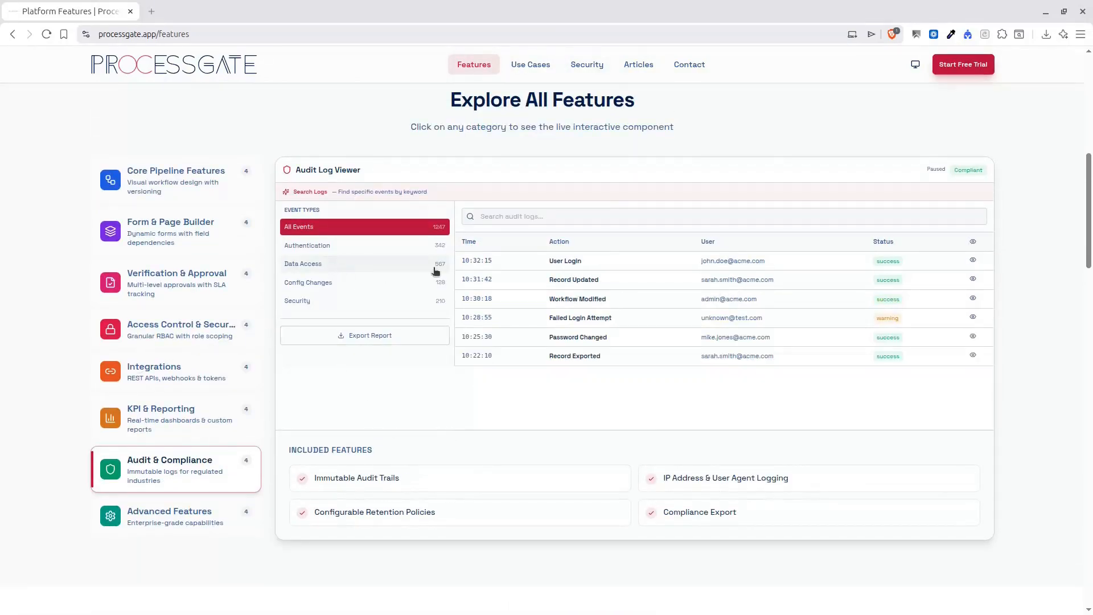
pyautogui.click(157, 515)
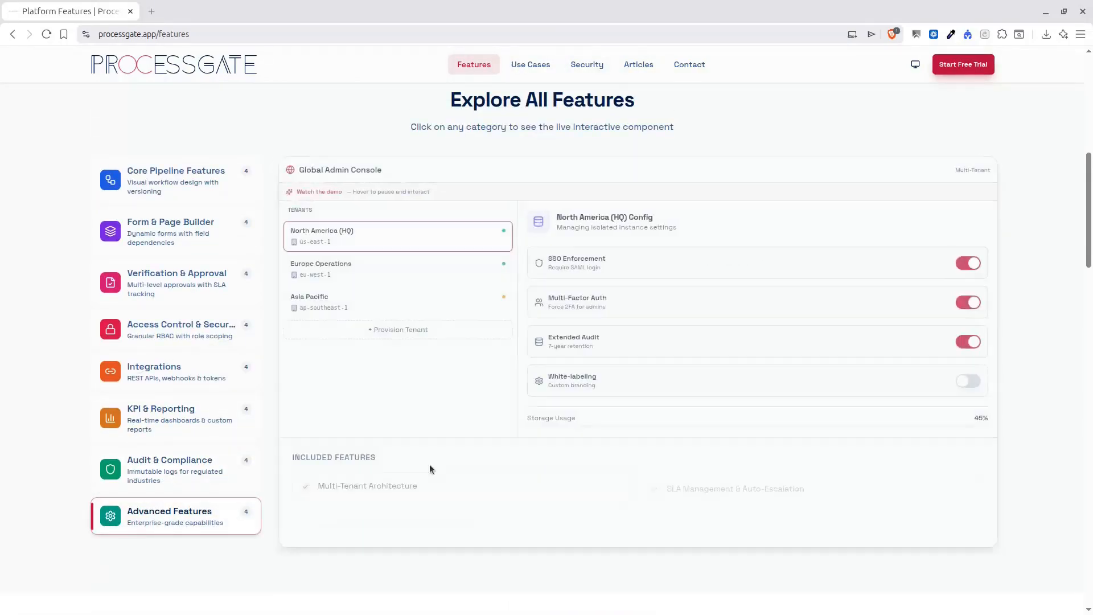
pyautogui.scroll(-4, 392, 478)
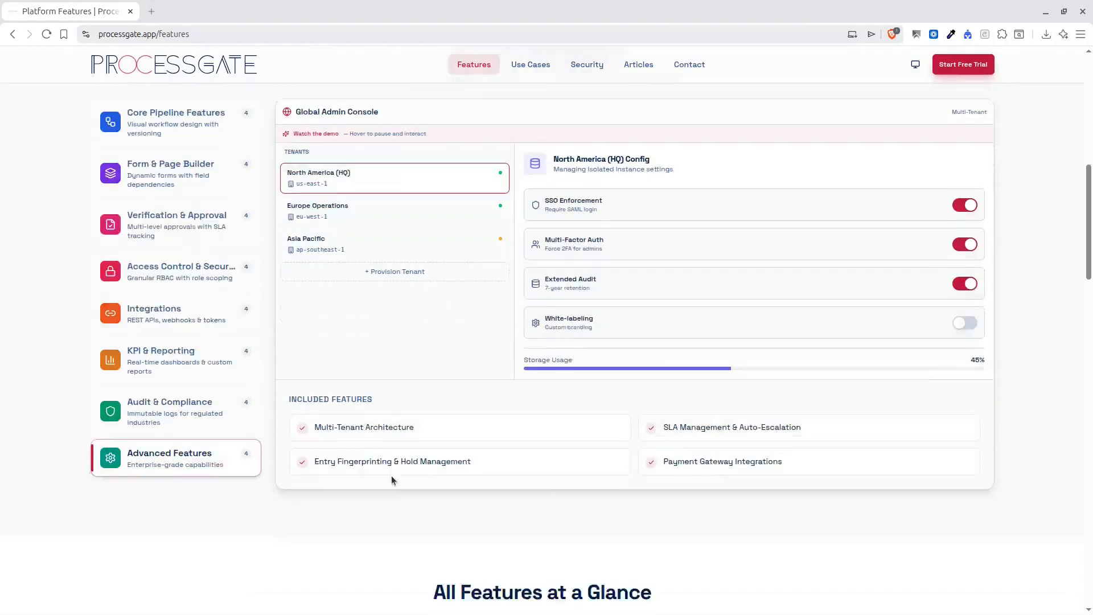
pyautogui.scroll(-3, 402, 483)
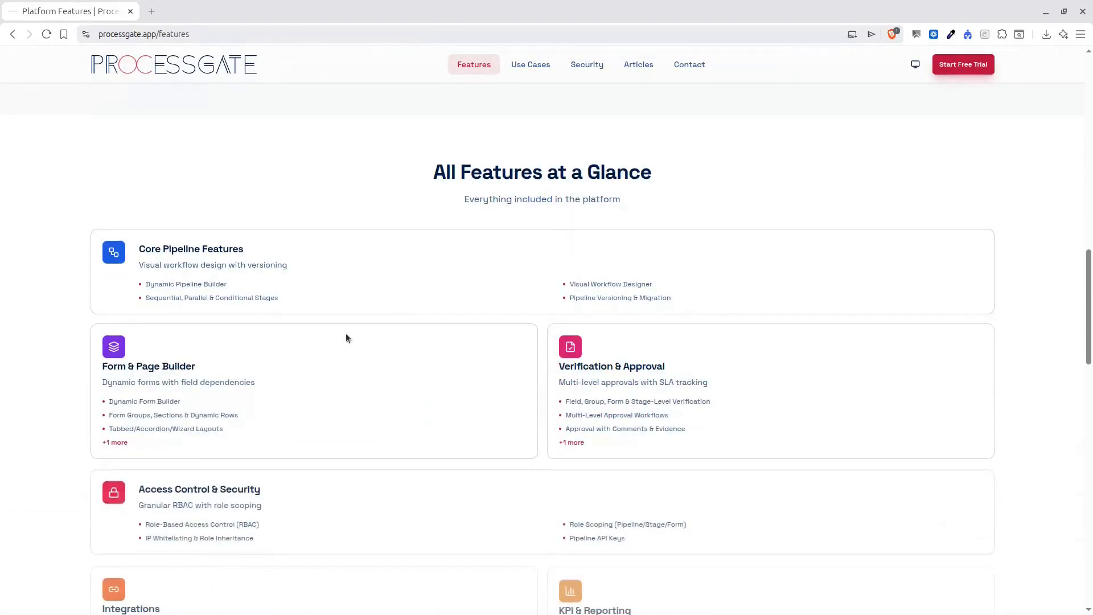
pyautogui.scroll(-2, 453, 527)
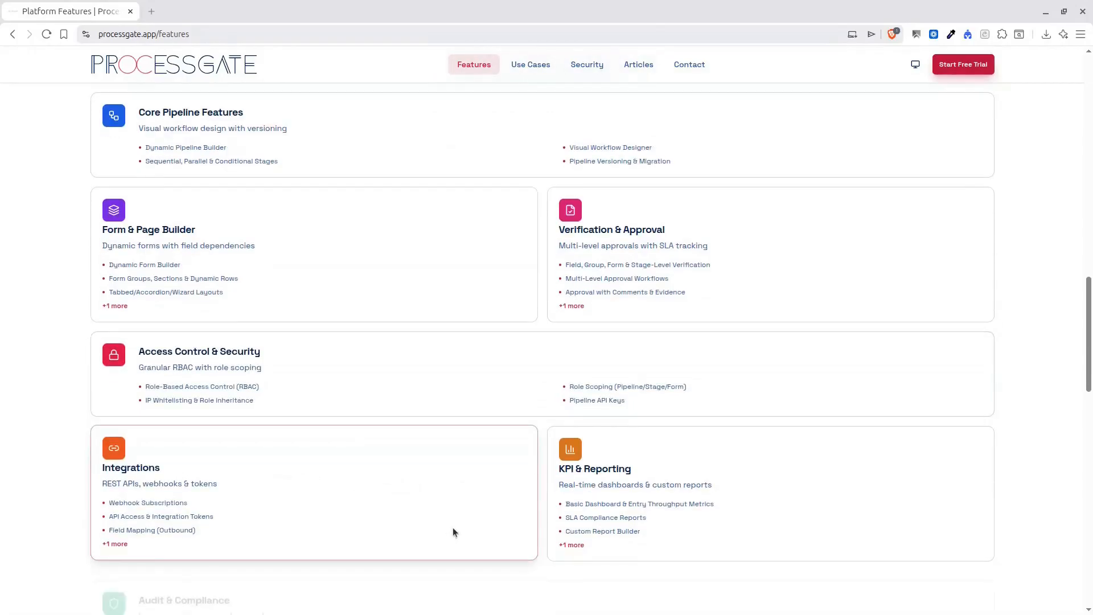
pyautogui.scroll(7, 453, 525)
# Open the Use Cases page and view the Healthcare and Education workflow demos.
pyautogui.click(535, 66)
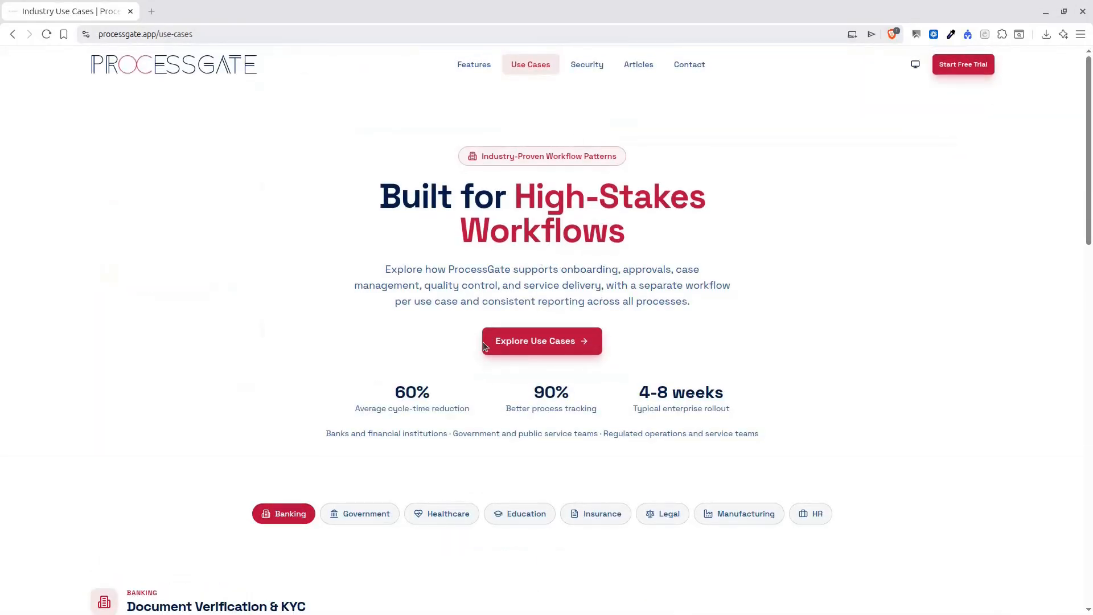
pyautogui.scroll(-4, 399, 399)
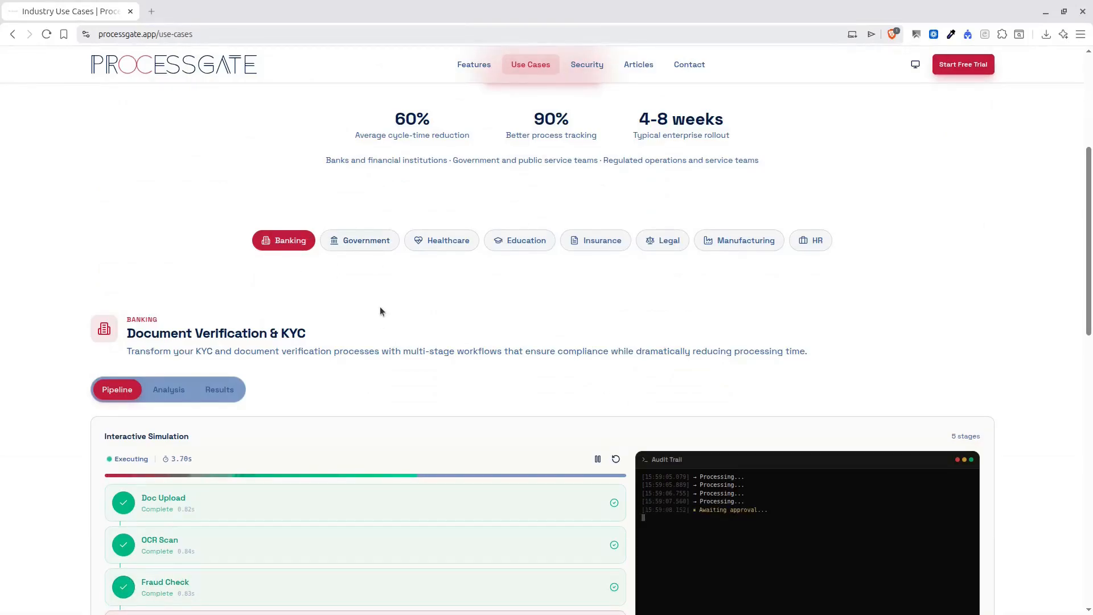
pyautogui.scroll(-2, 373, 279)
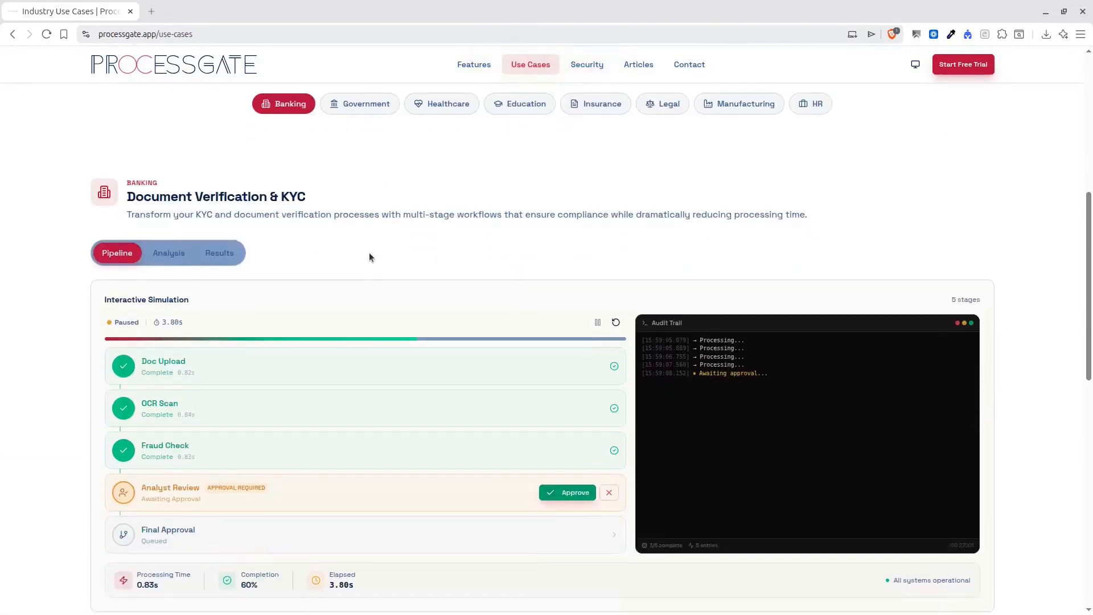
pyautogui.click(448, 103)
pyautogui.scroll(2, 524, 180)
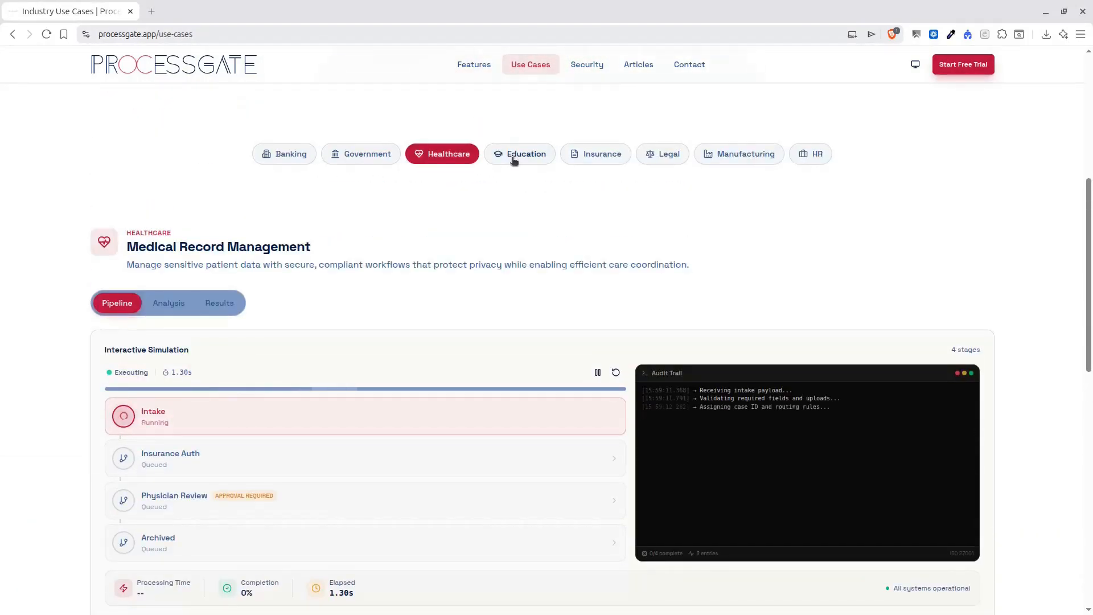
pyautogui.click(513, 156)
pyautogui.scroll(2, 540, 203)
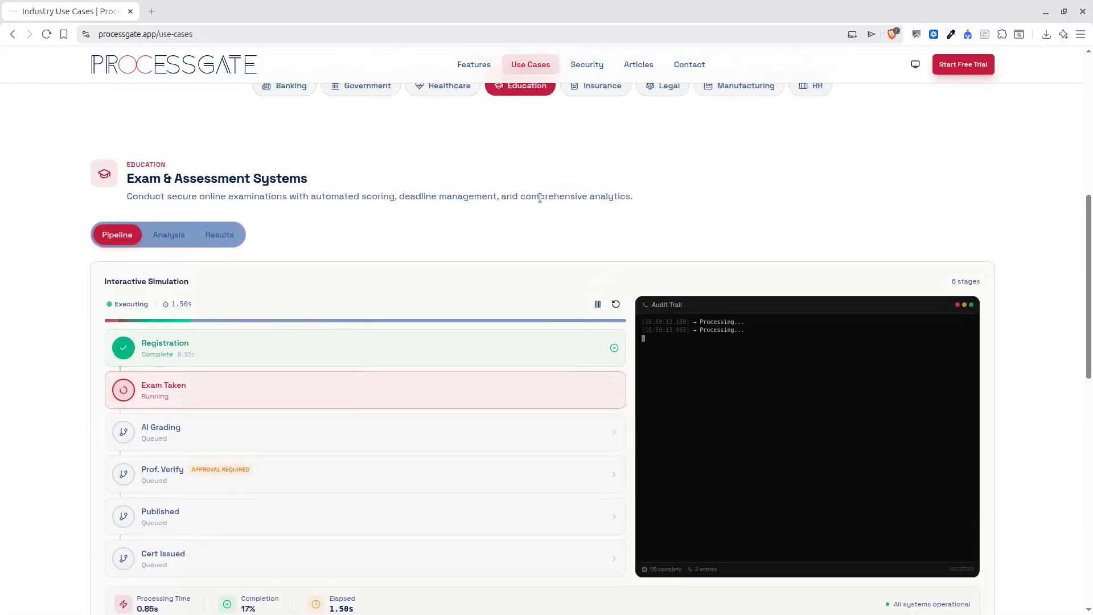
# Step through the Insurance claims, Legal, Manufacturing QA and HR onboarding demos.
pyautogui.click(592, 163)
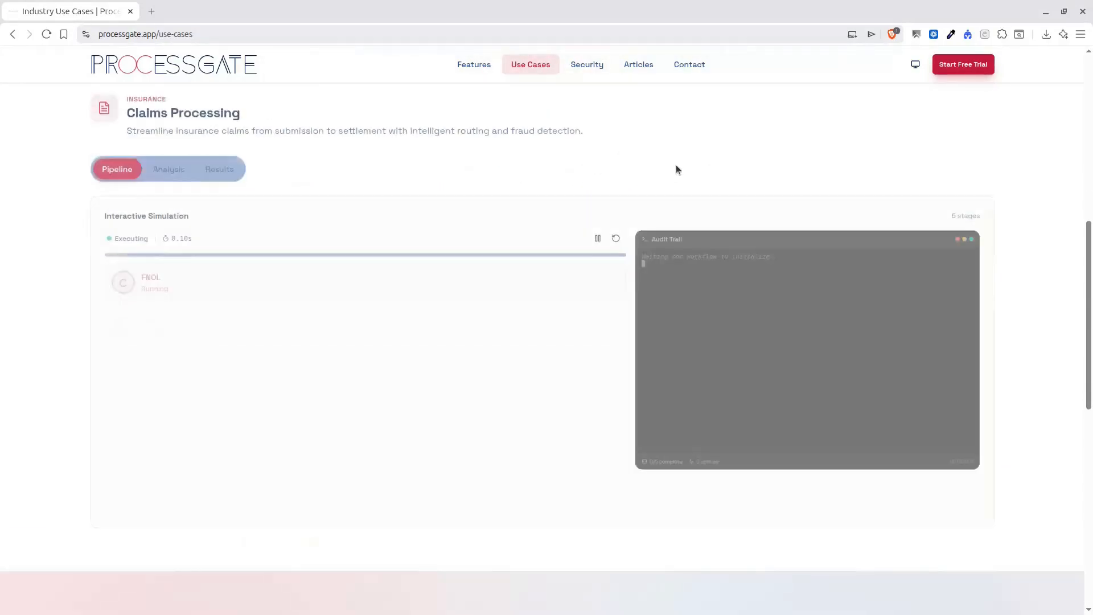
pyautogui.click(669, 156)
pyautogui.scroll(4, 706, 182)
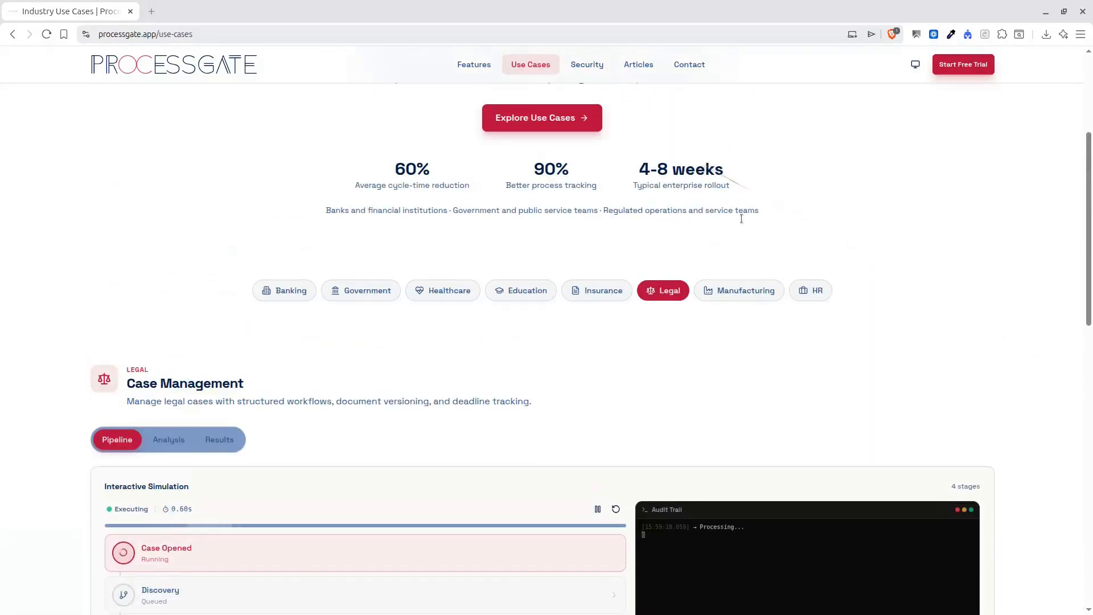
pyautogui.click(754, 291)
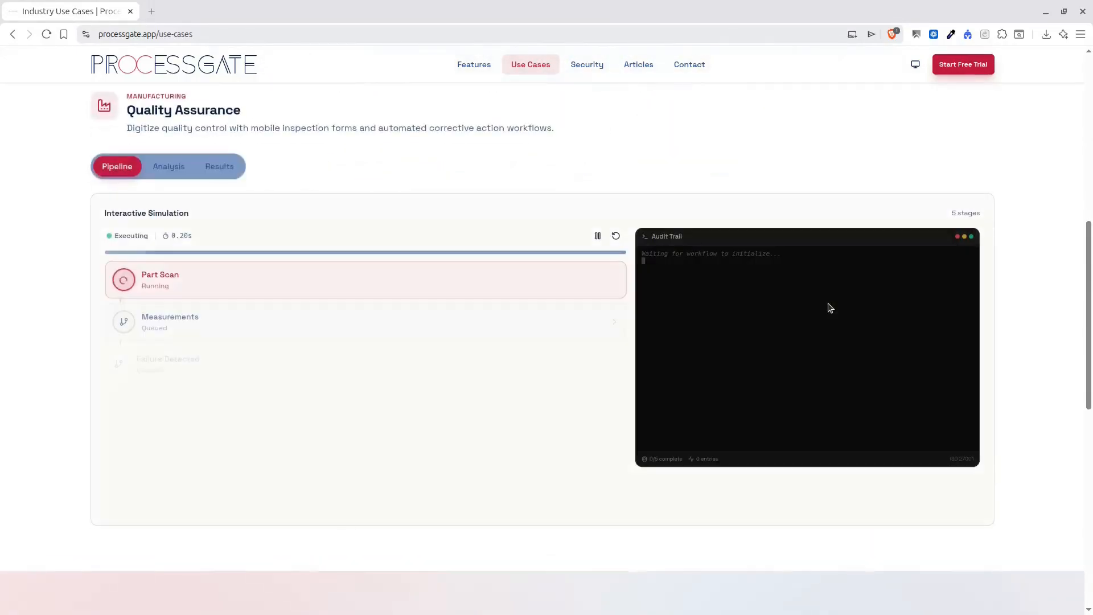
pyautogui.scroll(2, 809, 117)
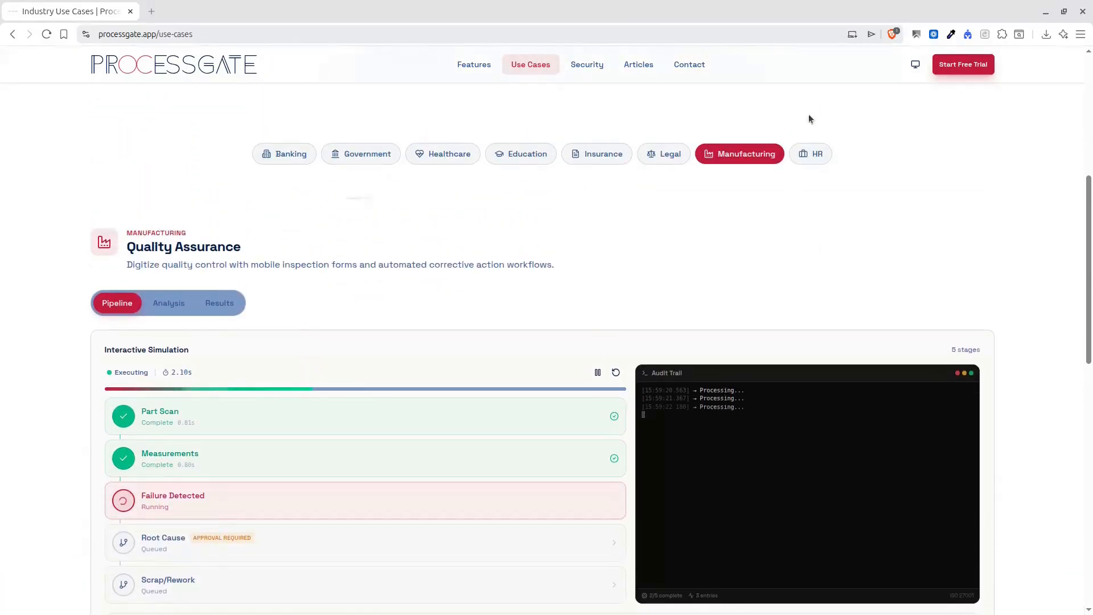
pyautogui.click(815, 147)
pyautogui.scroll(-9, 608, 393)
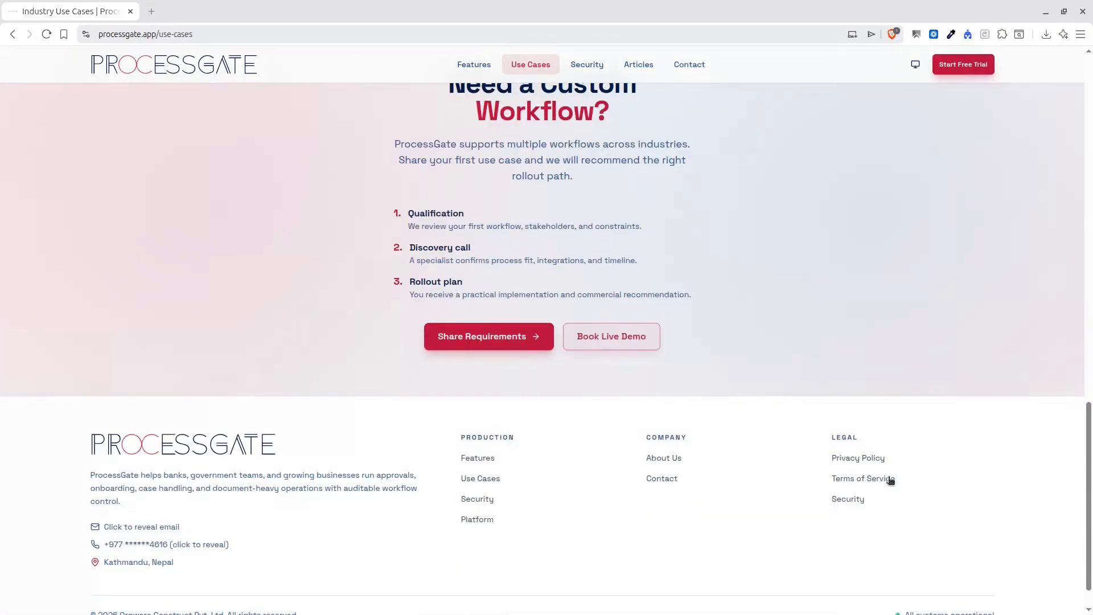
pyautogui.scroll(10, 890, 481)
# On the Security page, review the Authentication, Access Control and Audit & Monitoring details.
pyautogui.click(581, 69)
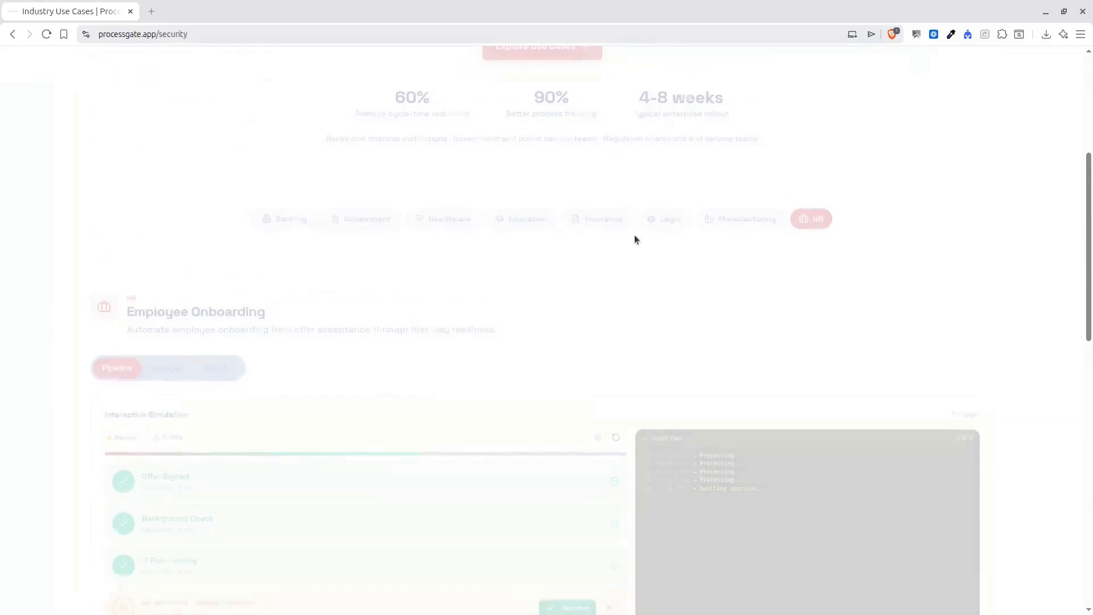
pyautogui.scroll(-3, 681, 533)
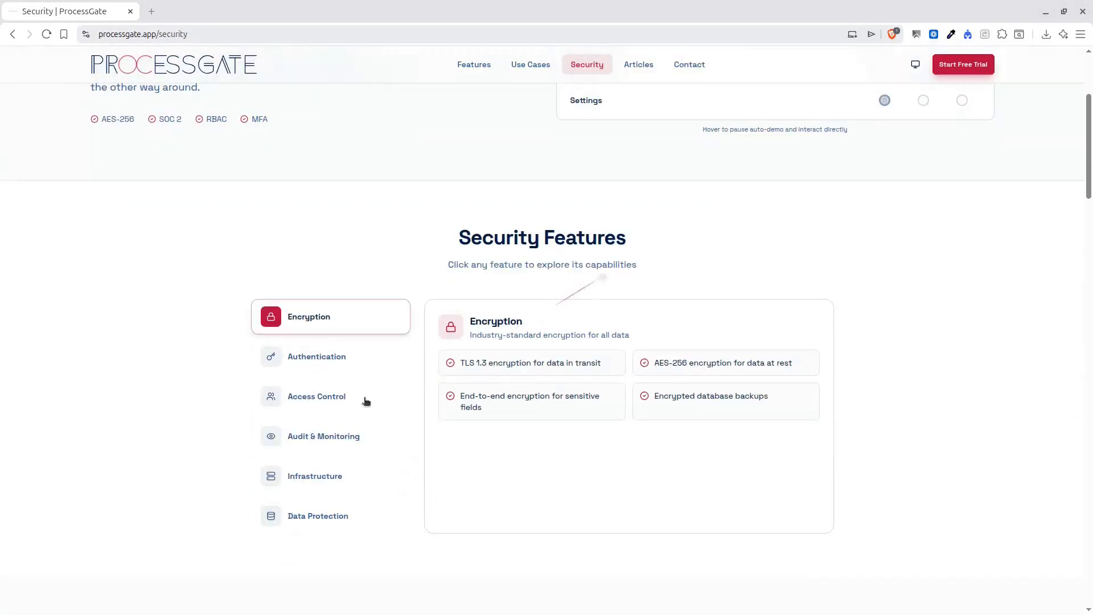
pyautogui.click(317, 357)
pyautogui.click(328, 411)
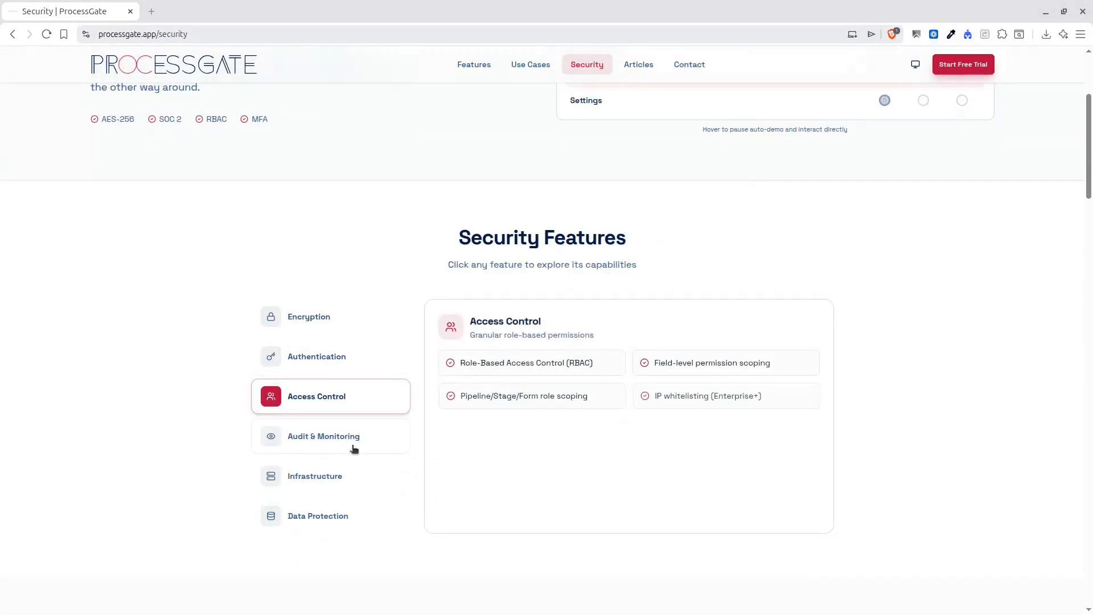
pyautogui.click(353, 448)
pyautogui.scroll(3, 634, 139)
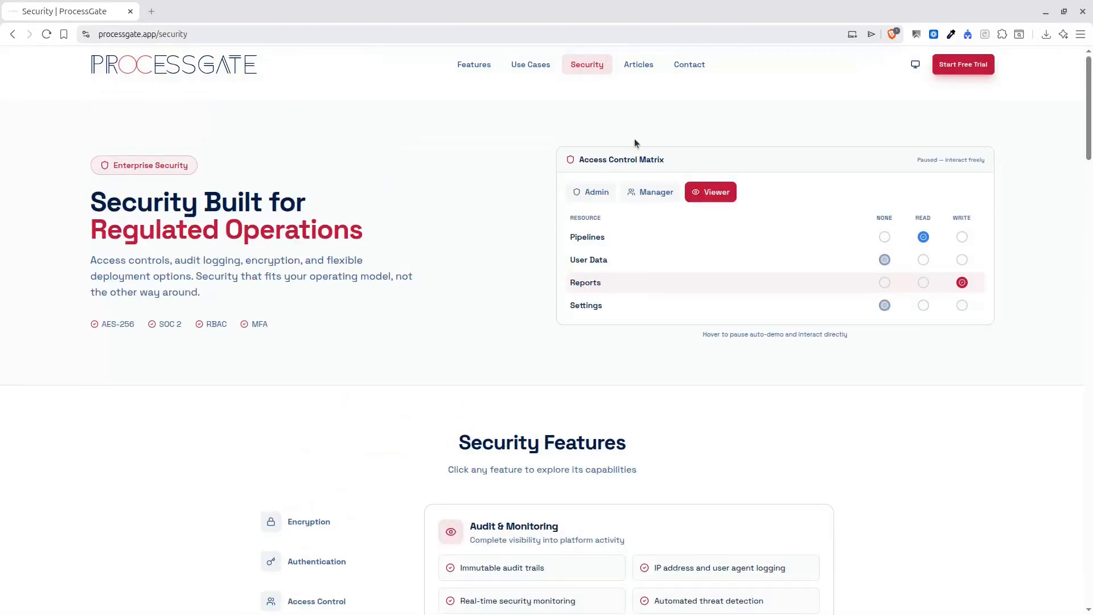
# Visit the Articles knowledge base, then return to the Security page.
pyautogui.click(638, 65)
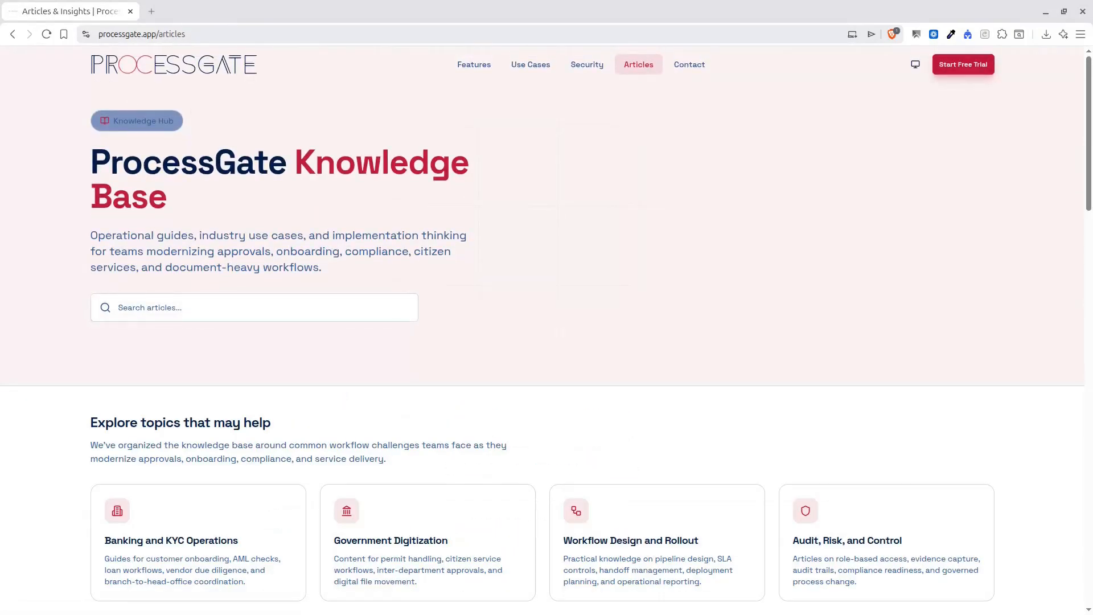
pyautogui.click(12, 34)
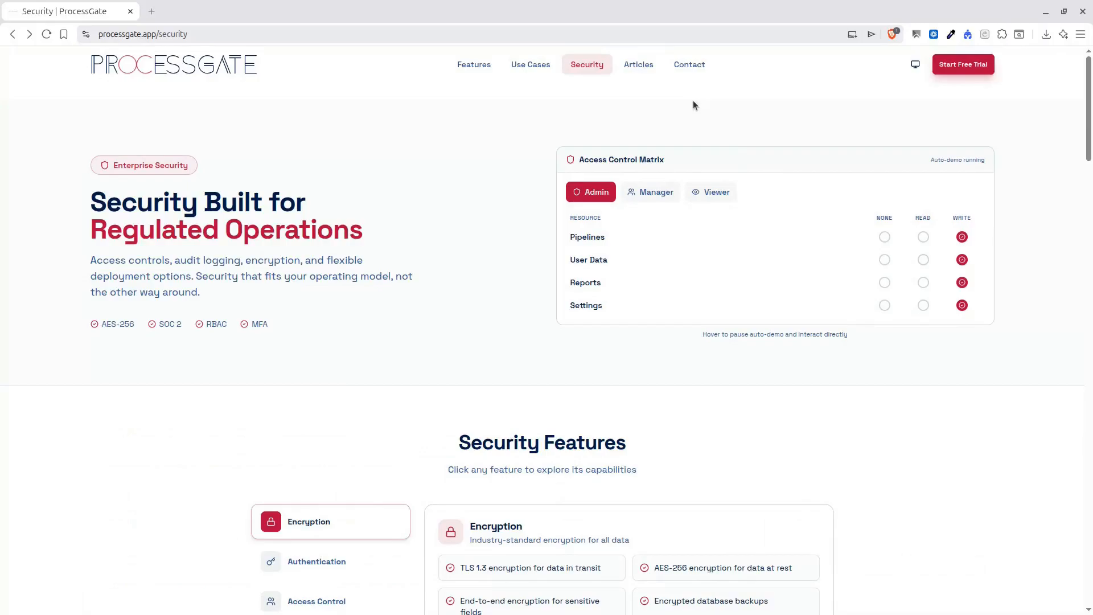
pyautogui.scroll(-4, 801, 439)
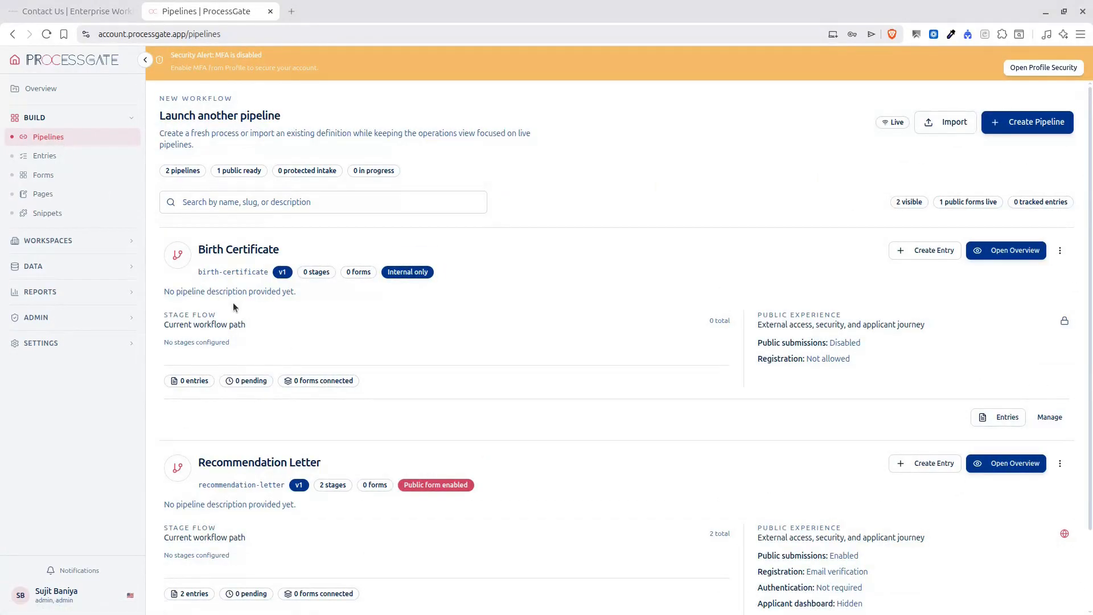
# Via Create Pipeline > Start from Scratch, manage the Birth Certificate pipeline and update to the new app version.
pyautogui.click(1046, 133)
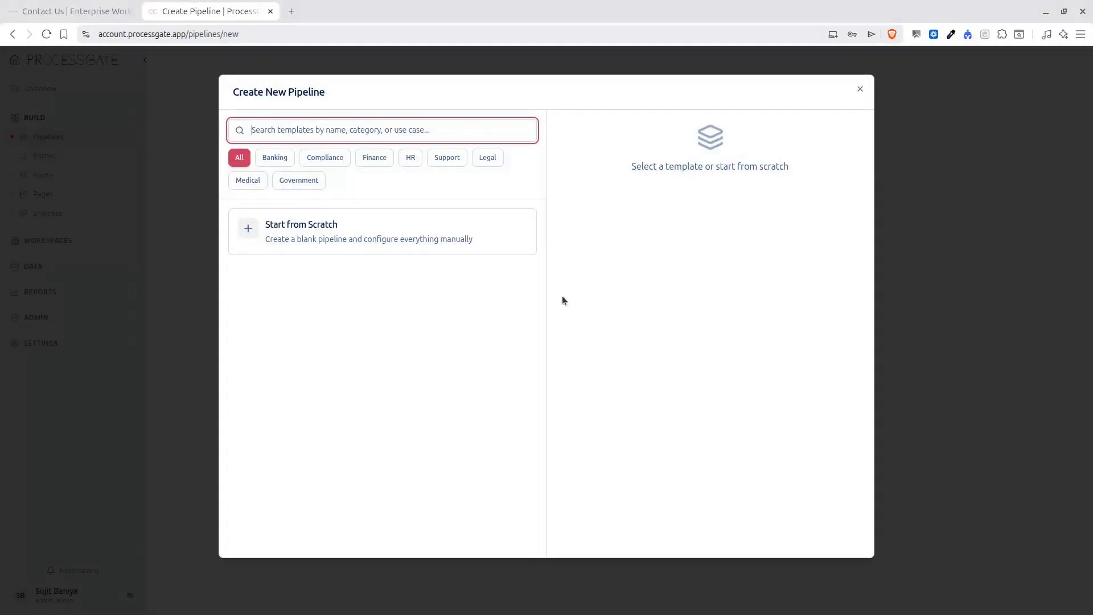
pyautogui.click(427, 244)
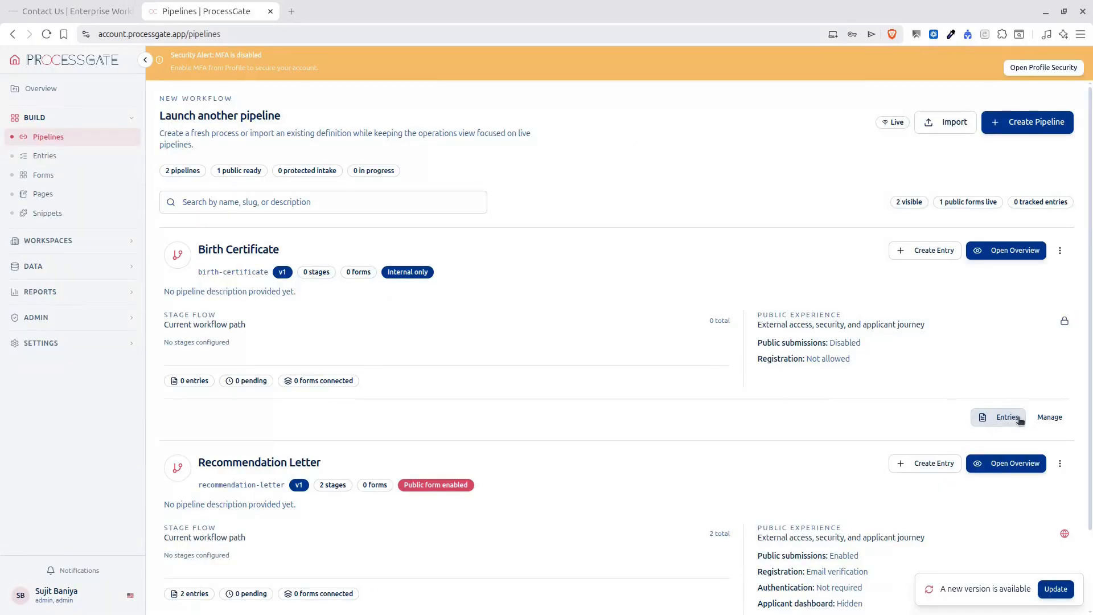
pyautogui.click(1050, 417)
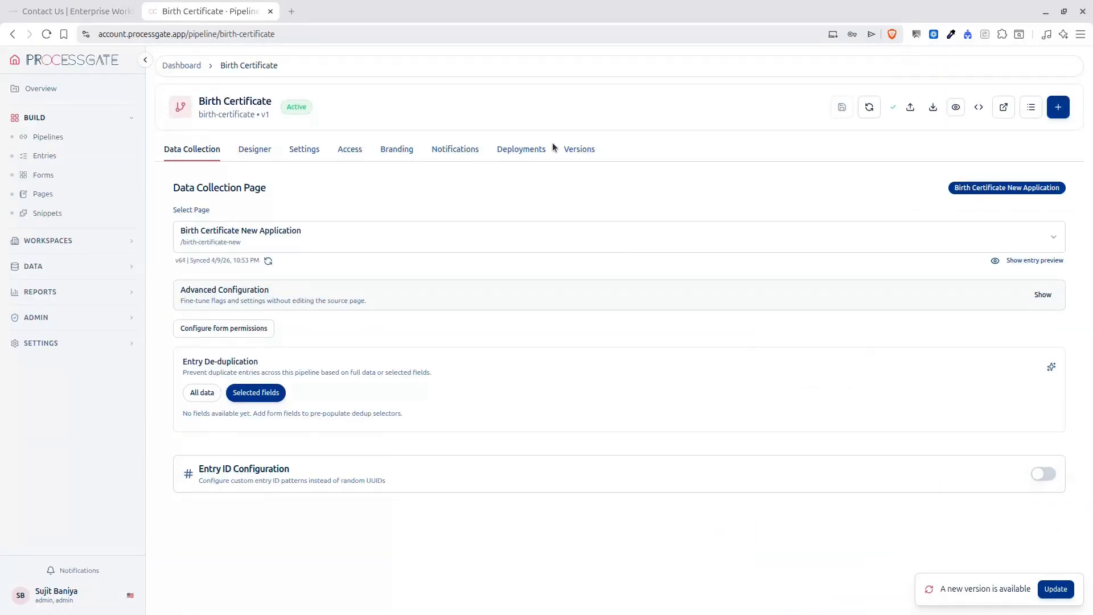
pyautogui.click(1050, 590)
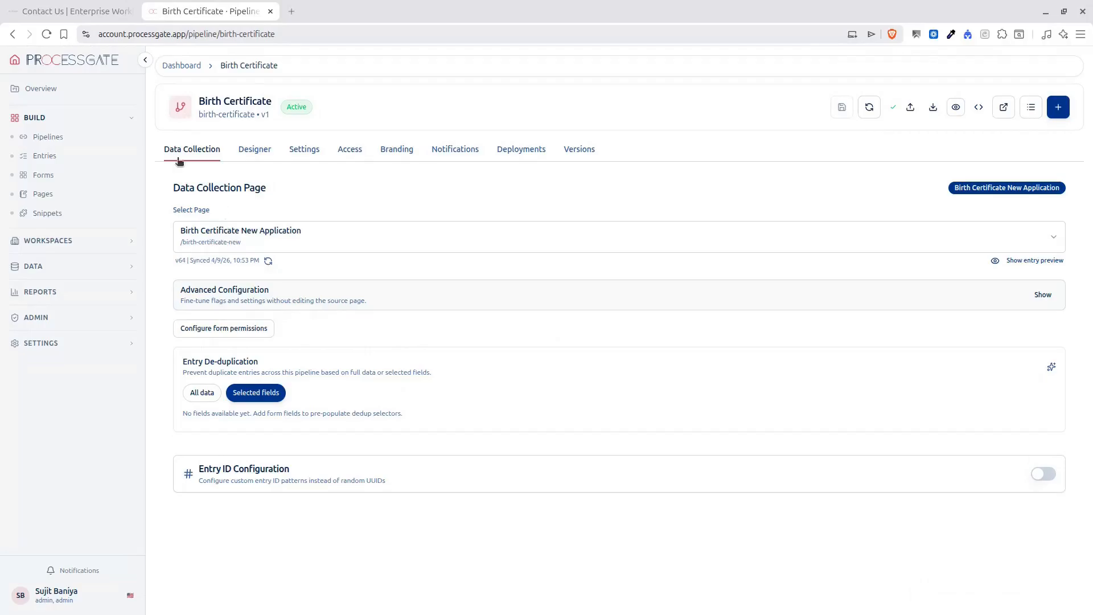
# In the Designer, add a new stage after Verify and name it Approve.
pyautogui.click(225, 238)
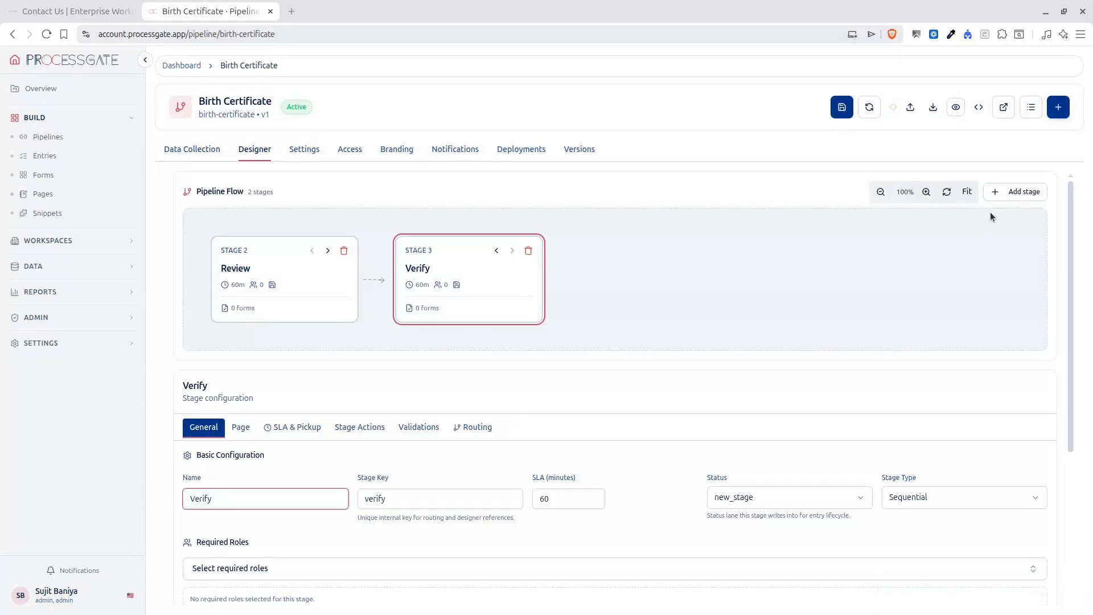
pyautogui.click(1011, 193)
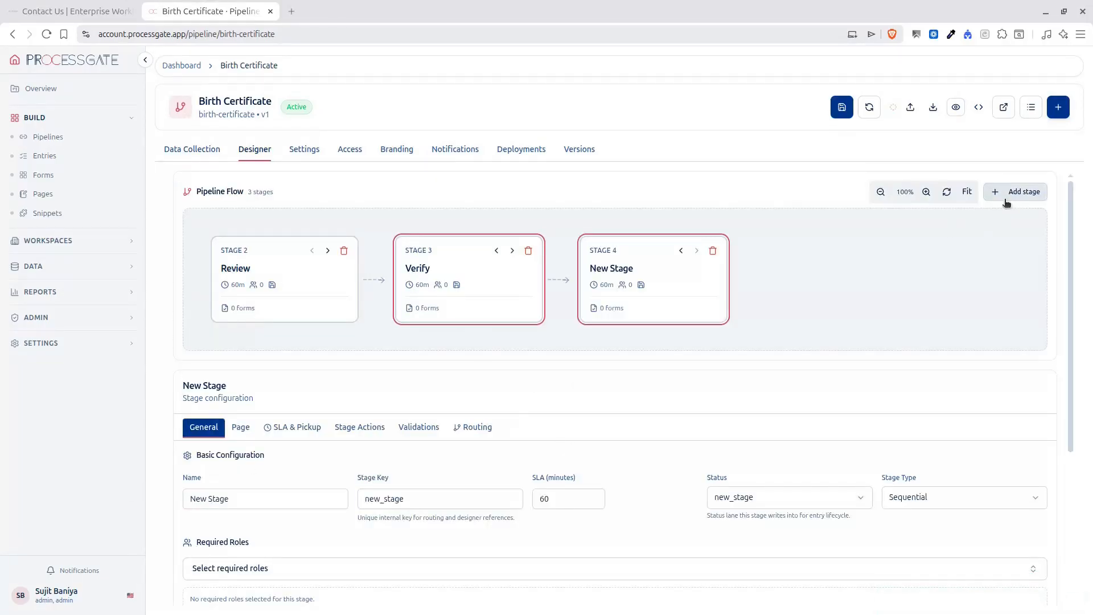
pyautogui.tripleClick(300, 503)
pyautogui.write('Approve')
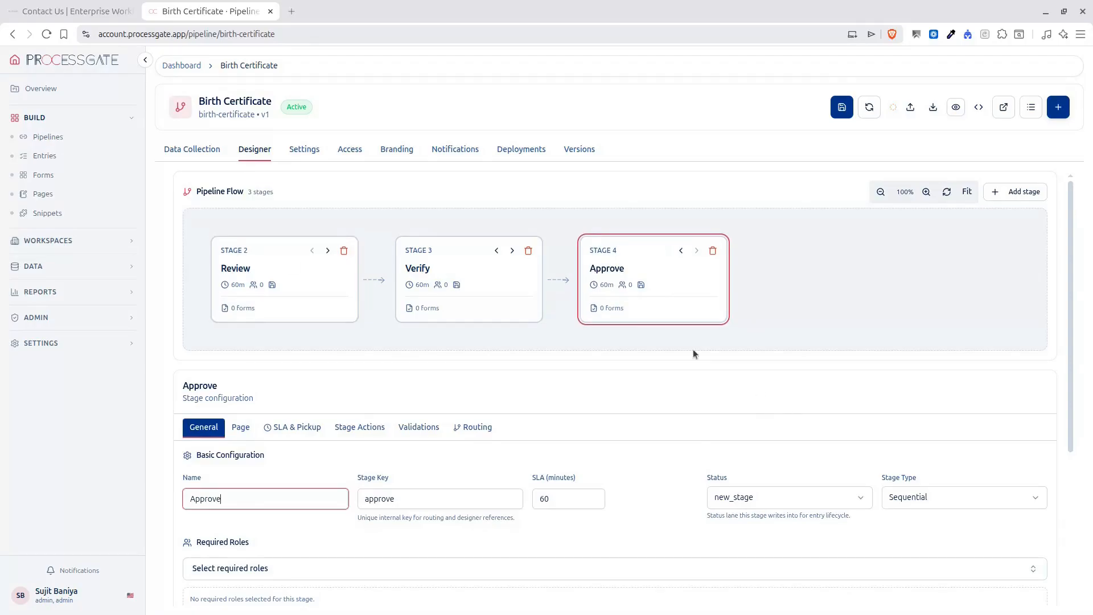
pyautogui.click(360, 155)
# In General settings, create the Review and Approve pipeline statuses.
pyautogui.click(312, 151)
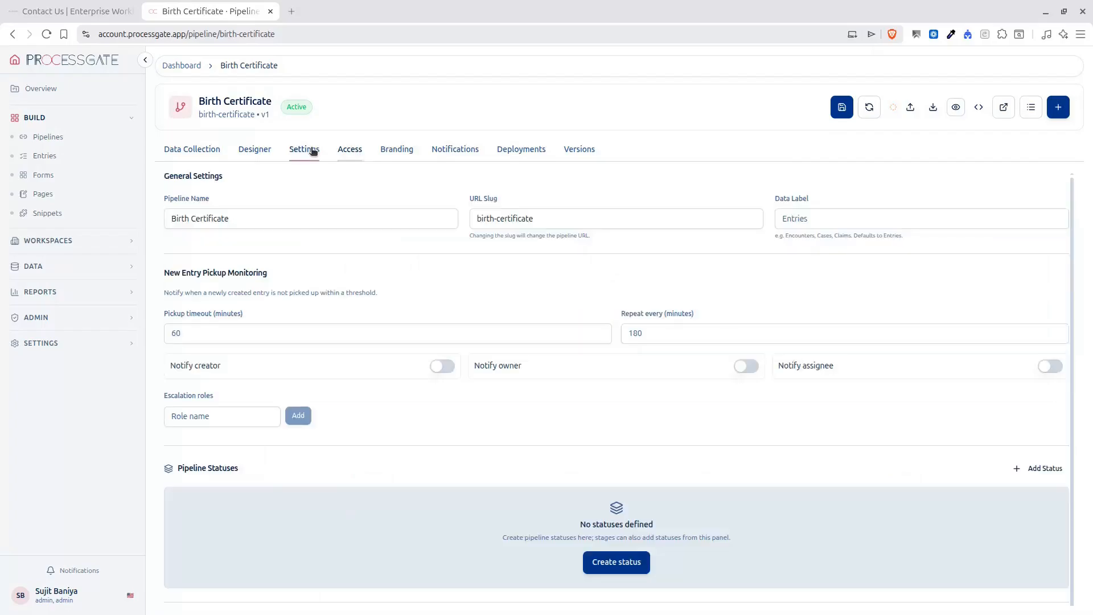
pyautogui.scroll(-1, 403, 458)
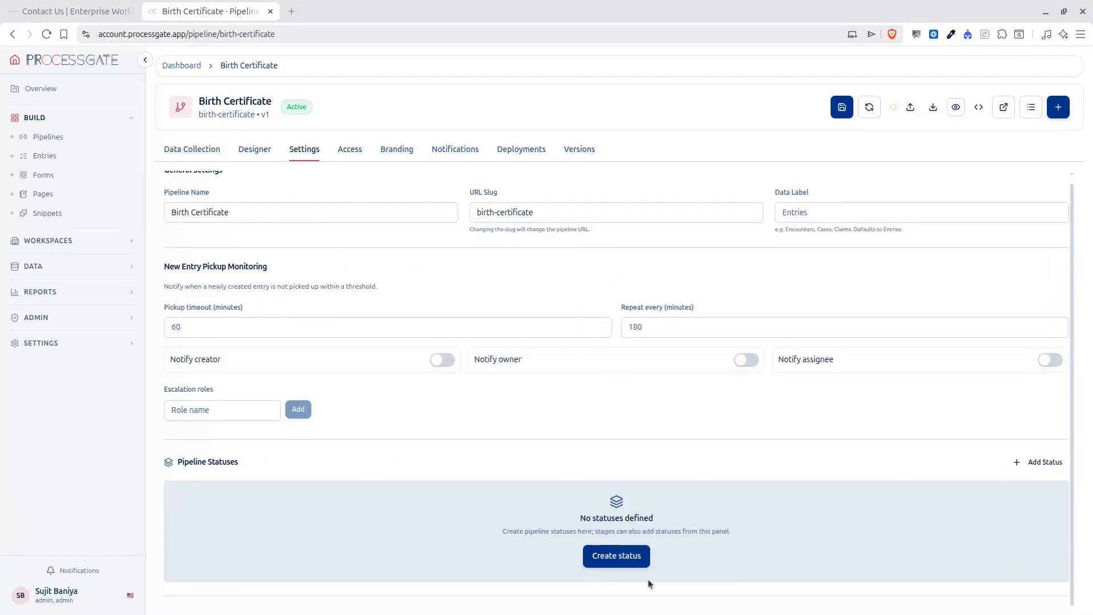
pyautogui.click(616, 555)
pyautogui.write('REview')
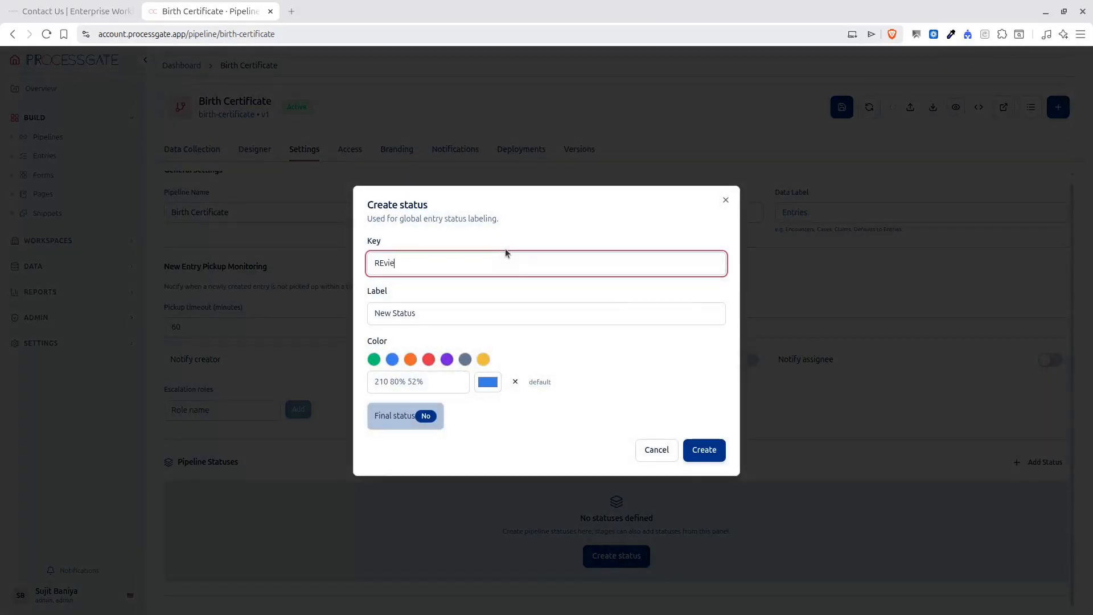
pyautogui.press('BackSpace')
pyautogui.press('BackSpace')
pyautogui.press('BackSpace')
pyautogui.press('BackSpace')
pyautogui.press('BackSpace')
pyautogui.write('evi')
pyautogui.press('BackSpace')
pyautogui.write('iew')
pyautogui.press('Return')
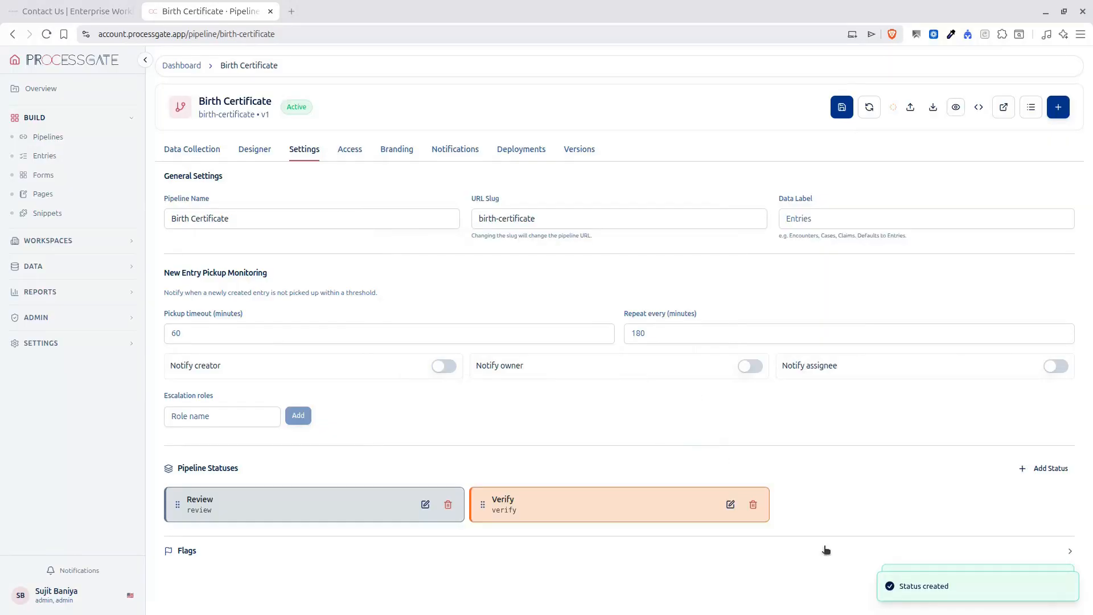
pyautogui.click(1047, 466)
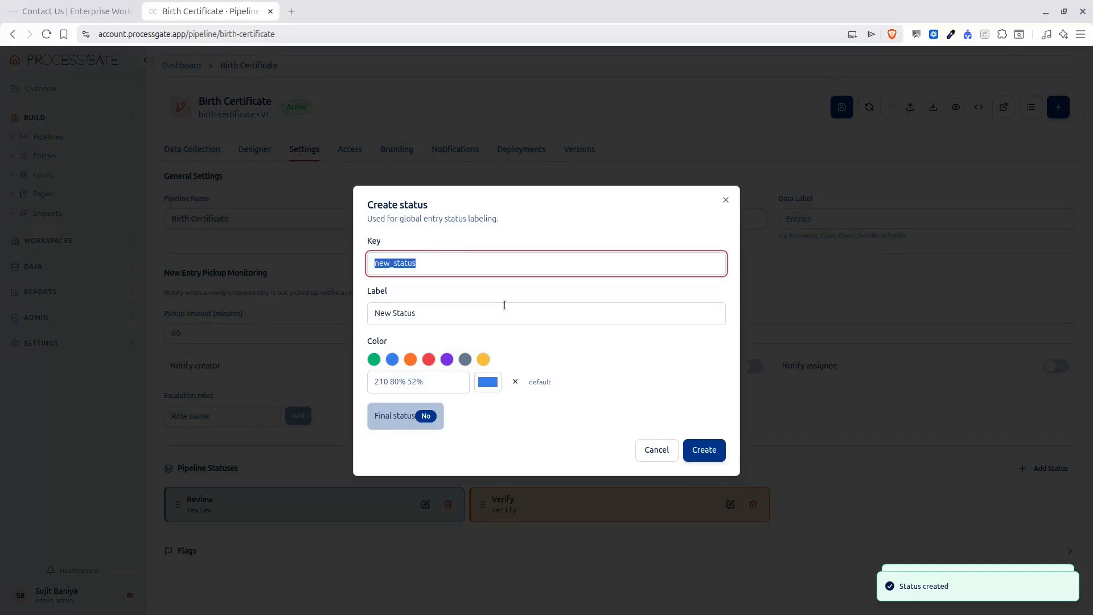
pyautogui.write('Approve')
pyautogui.click(704, 449)
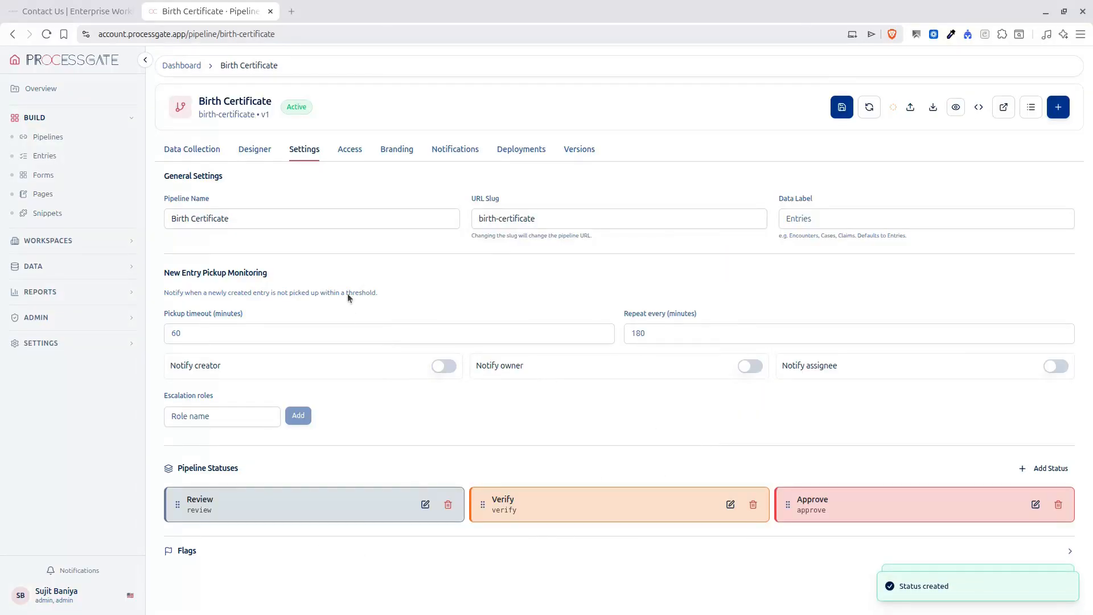
# In the Designer, set the Review stage's status to Review and the Verify stage's to Verify.
pyautogui.click(248, 153)
pyautogui.click(319, 285)
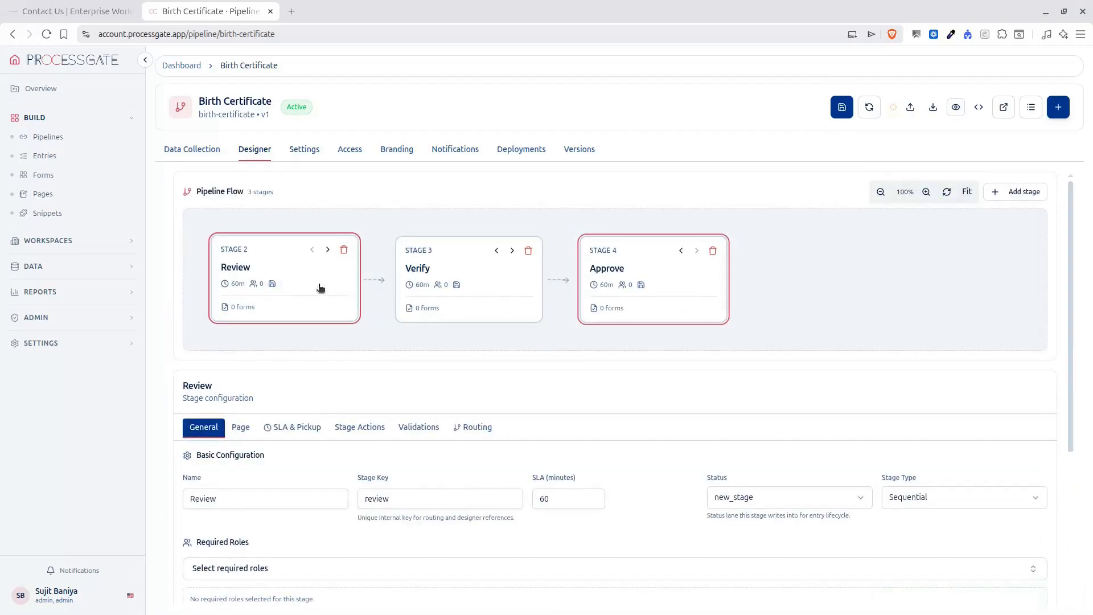
pyautogui.click(813, 505)
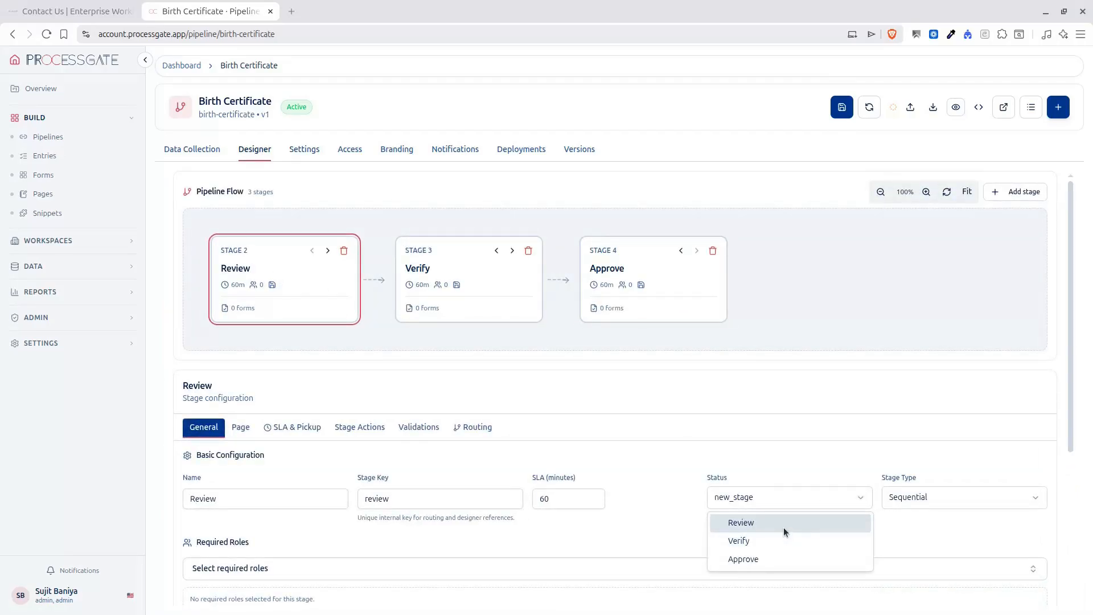
pyautogui.click(783, 528)
pyautogui.click(500, 302)
pyautogui.click(784, 509)
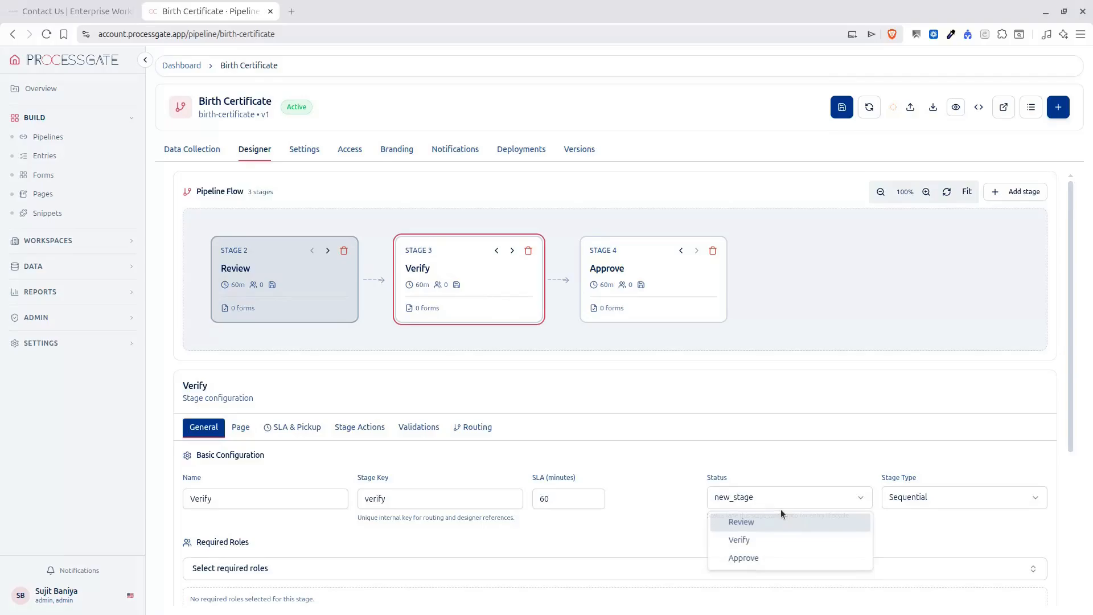
pyautogui.click(778, 536)
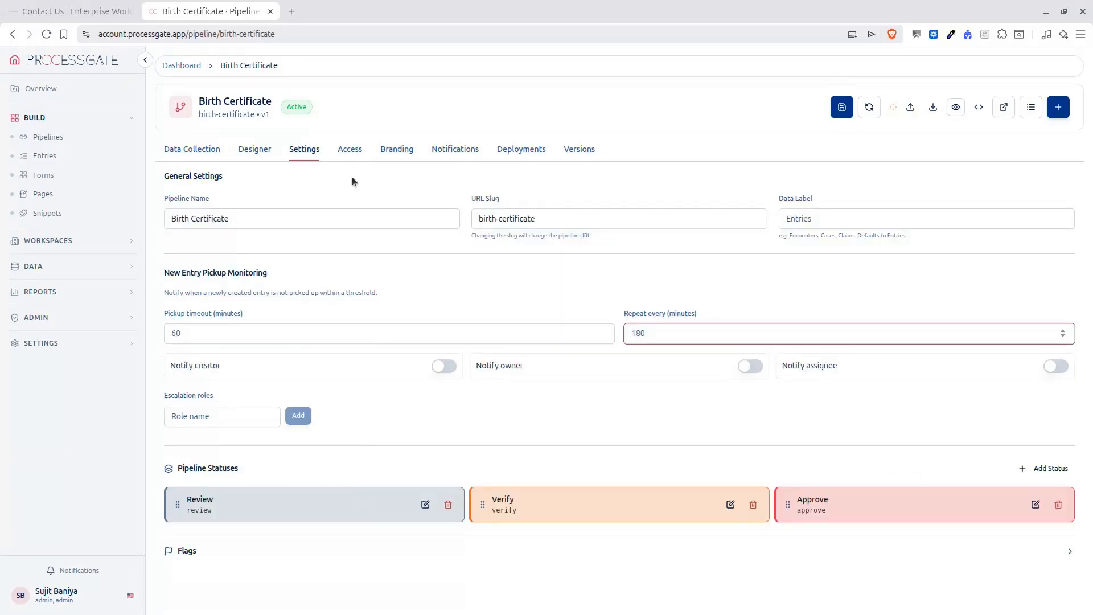
# Check the Internal role bindings and tenant role list without assigning a role.
pyautogui.click(346, 154)
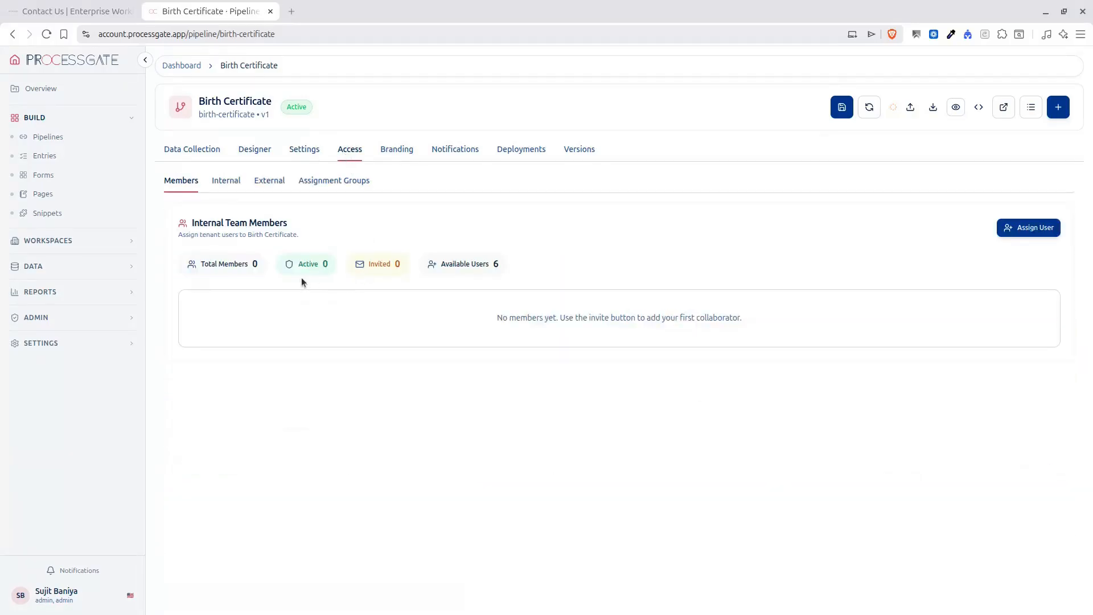
pyautogui.click(228, 181)
pyautogui.click(610, 280)
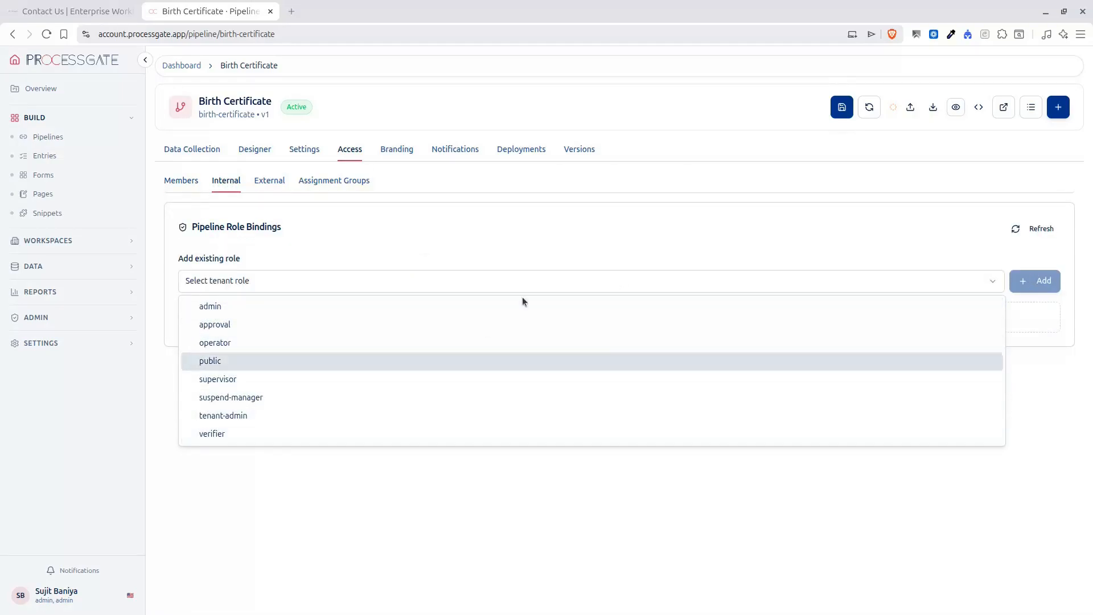
pyautogui.click(495, 235)
# Enable external access, keeping Public Access and Require Registration off, and open the public form in a new tab.
pyautogui.click(281, 182)
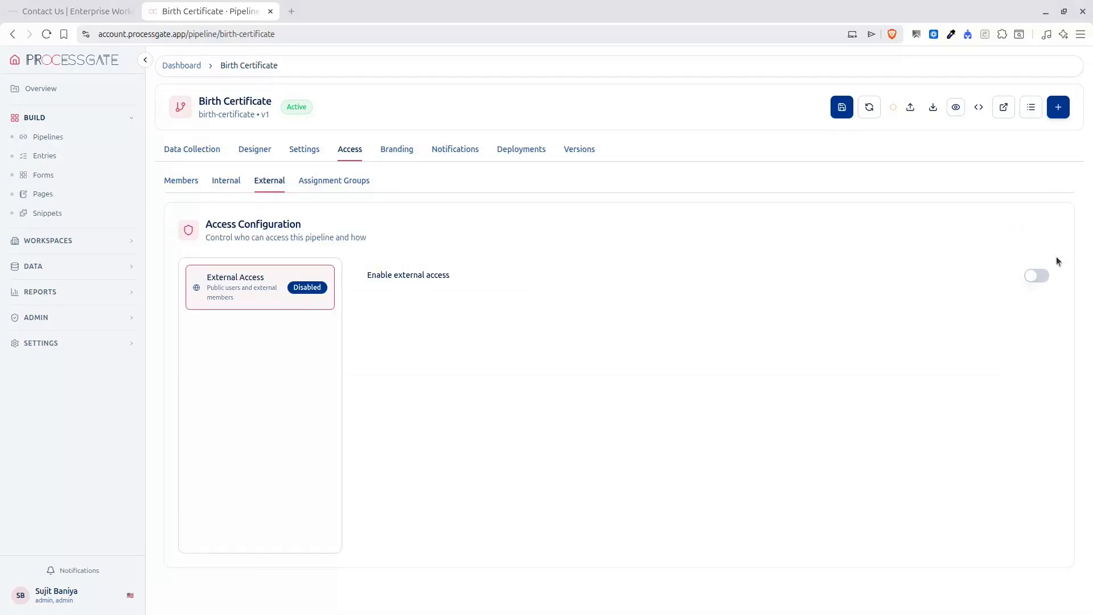
pyautogui.click(1044, 278)
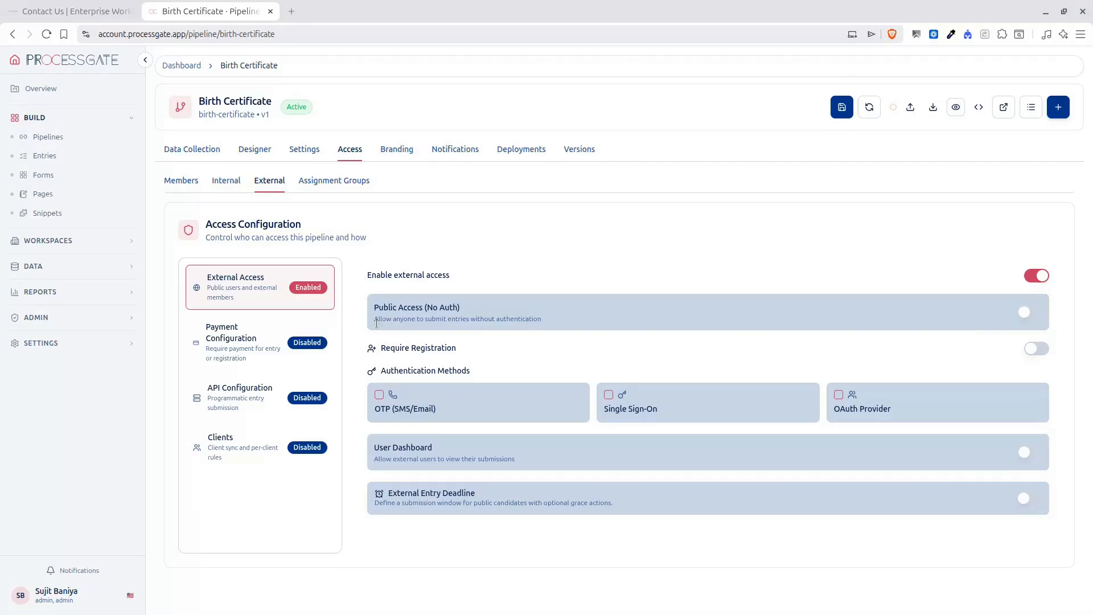
pyautogui.click(1037, 315)
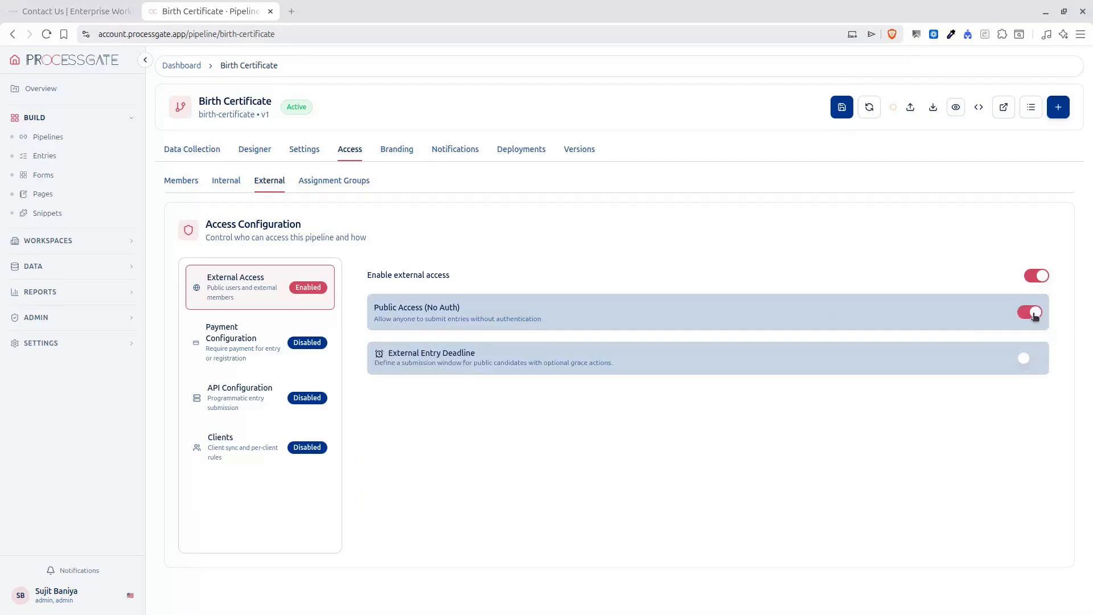
pyautogui.click(1035, 315)
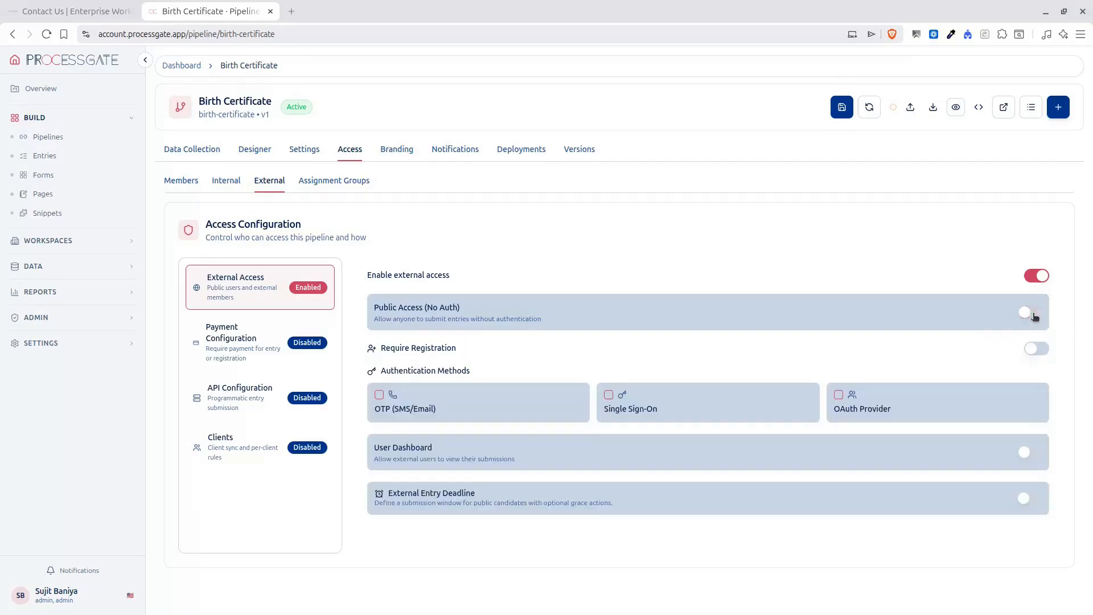
pyautogui.tripleClick(391, 313)
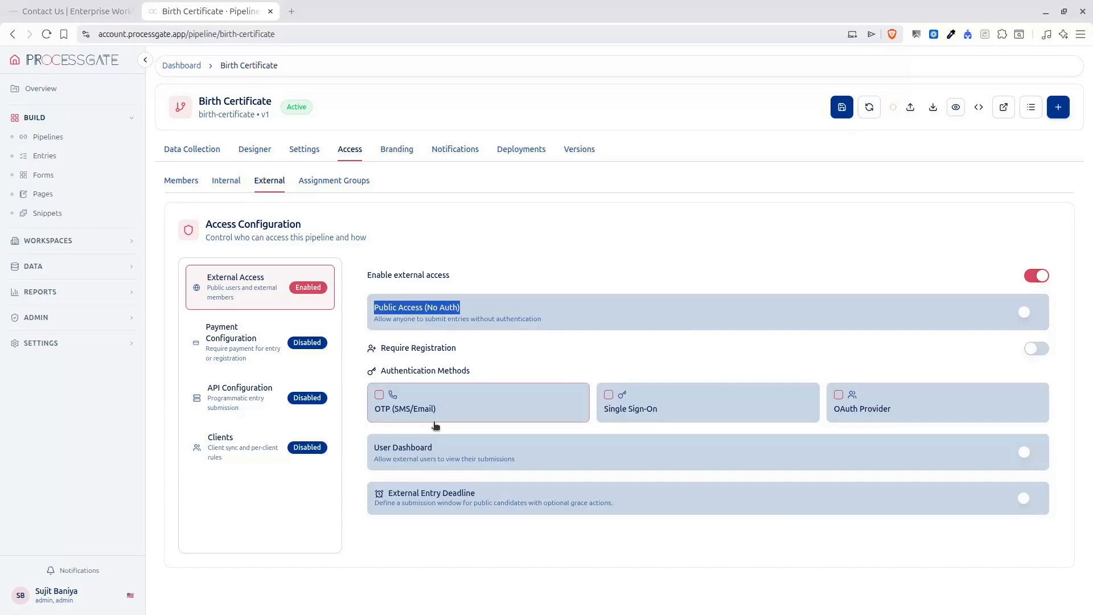
pyautogui.click(1038, 349)
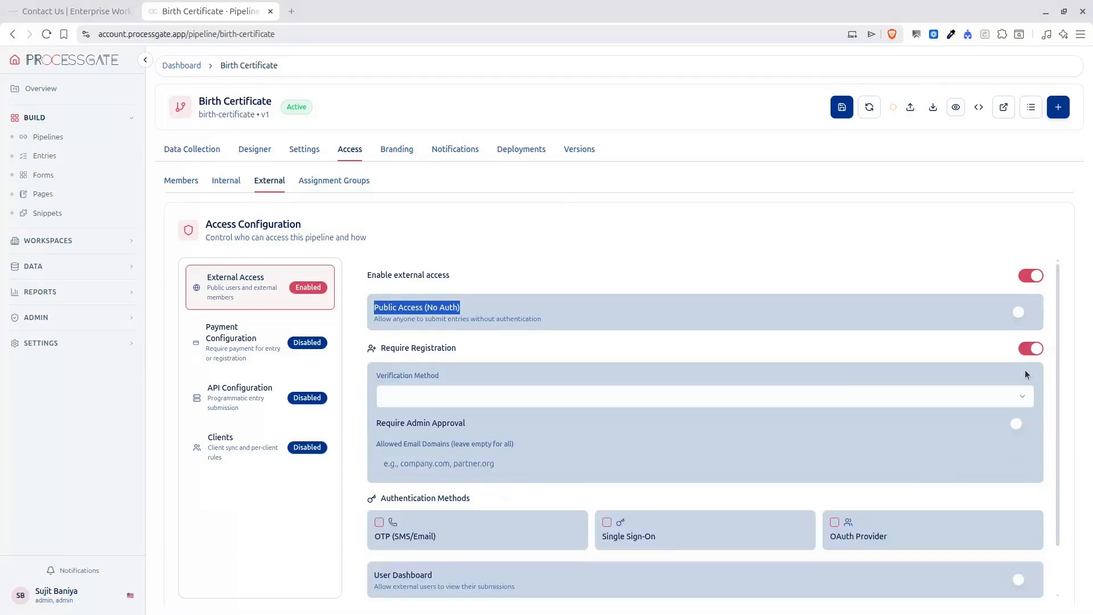
pyautogui.click(1008, 412)
pyautogui.click(1011, 401)
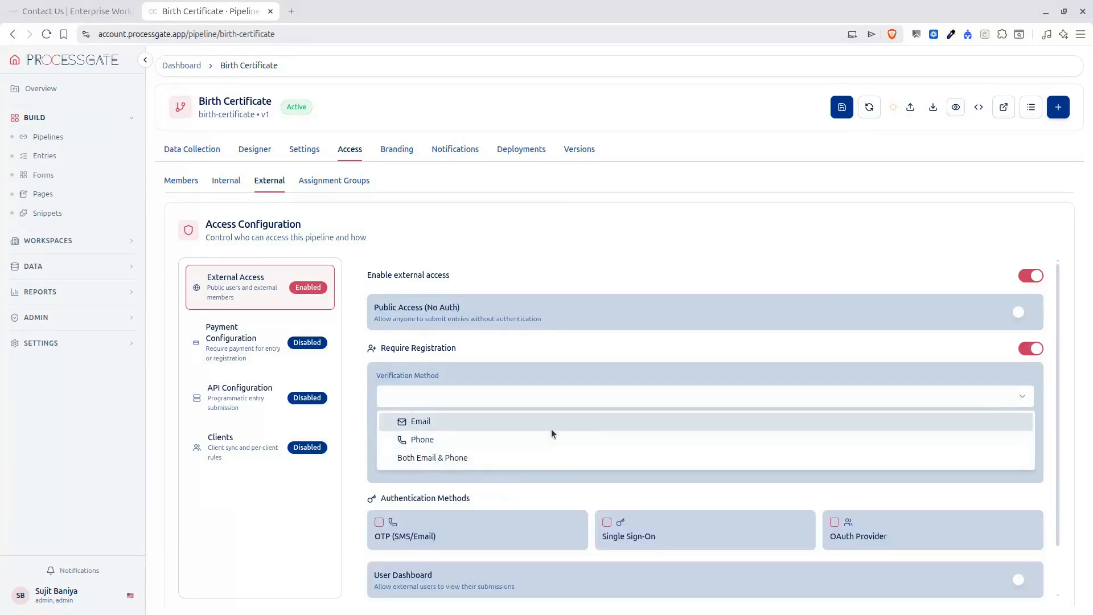
pyautogui.click(1050, 365)
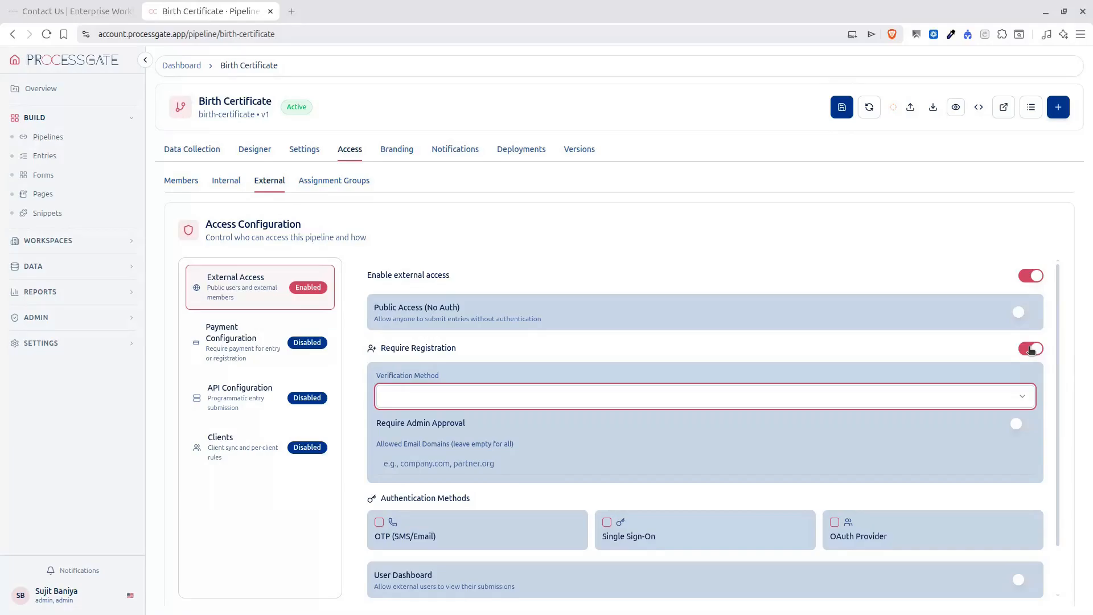
pyautogui.click(1032, 350)
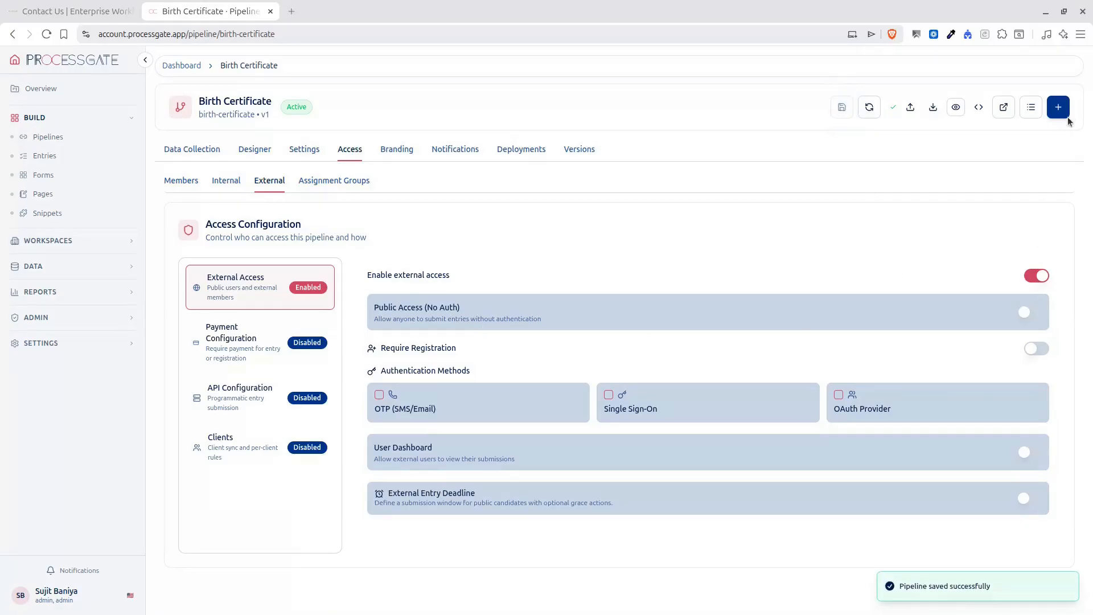
pyautogui.click(1004, 107)
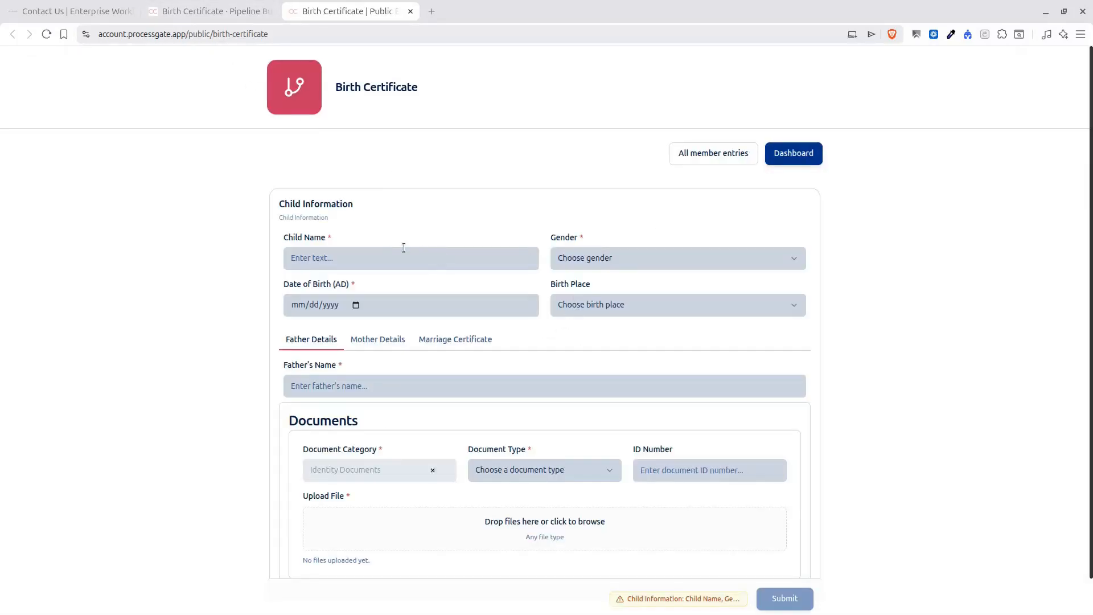
# On the public form, set Gender to Female and Birth Place to Home, then Hospital, and close the tab.
pyautogui.click(362, 253)
pyautogui.click(613, 258)
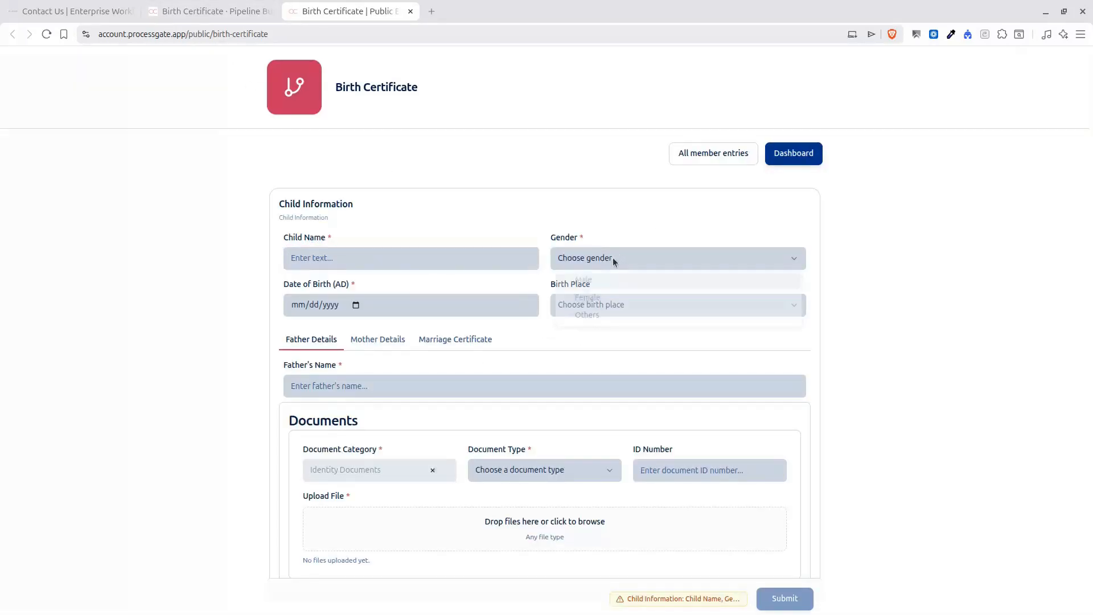
pyautogui.click(607, 298)
pyautogui.click(610, 305)
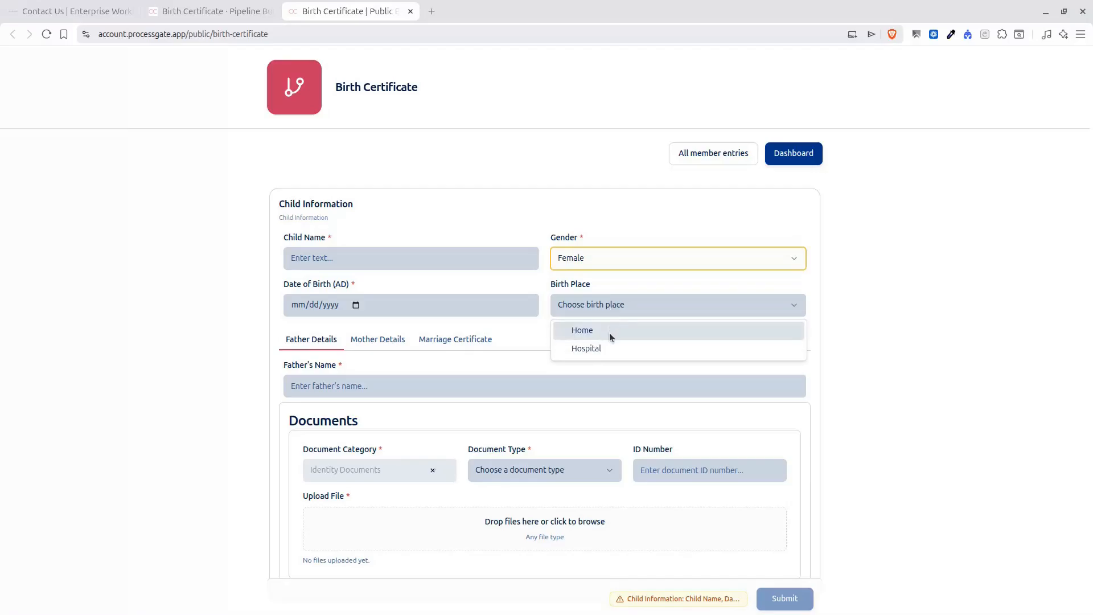
pyautogui.click(609, 331)
pyautogui.scroll(-3, 538, 407)
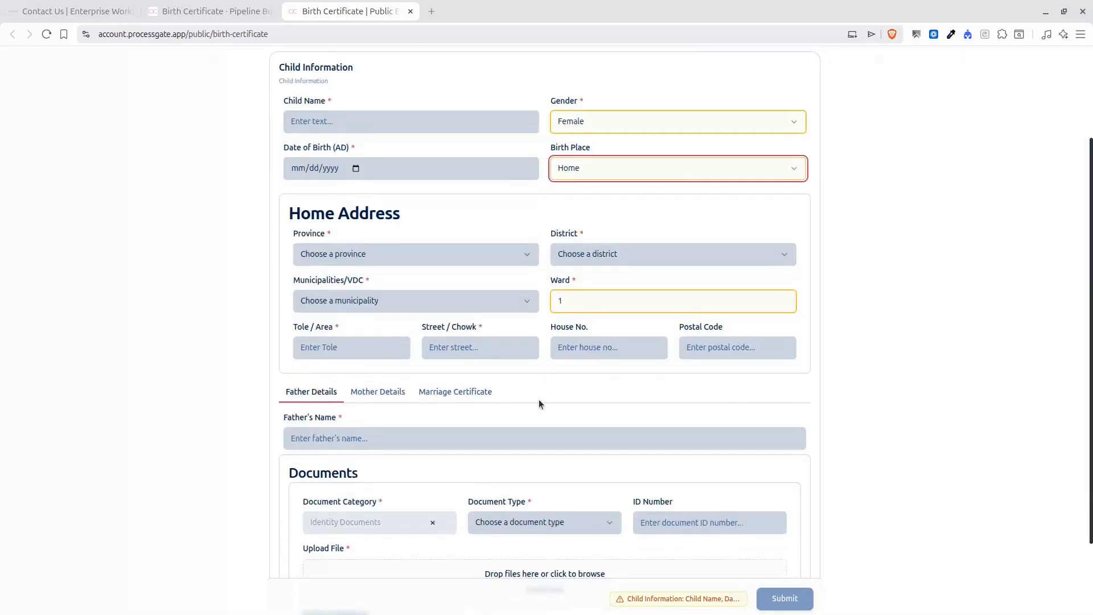
pyautogui.click(678, 165)
pyautogui.click(643, 206)
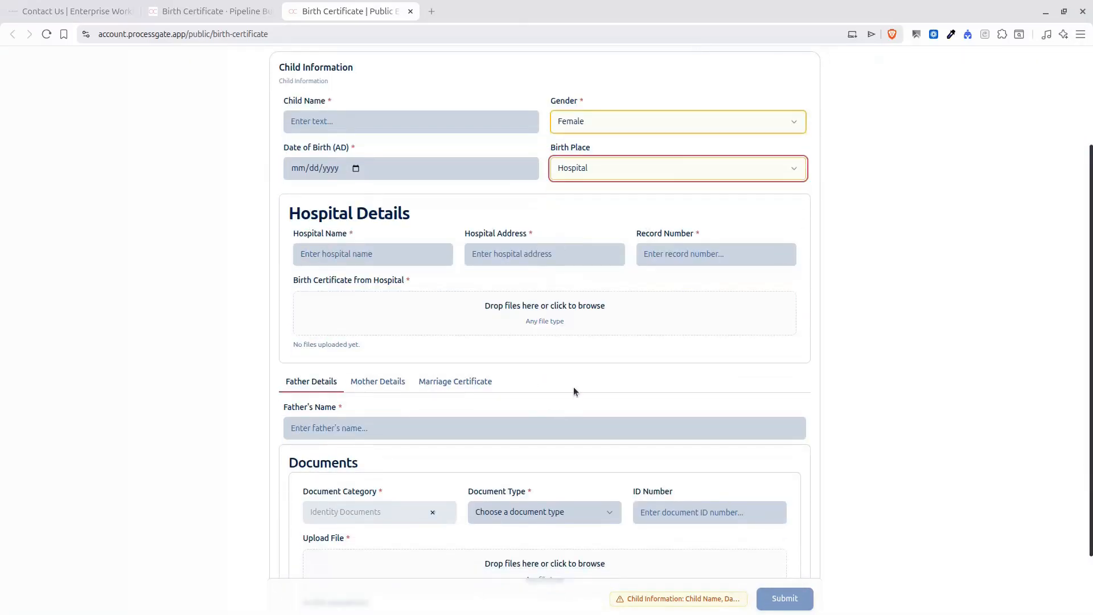
pyautogui.scroll(-2, 573, 388)
pyautogui.scroll(5, 476, 462)
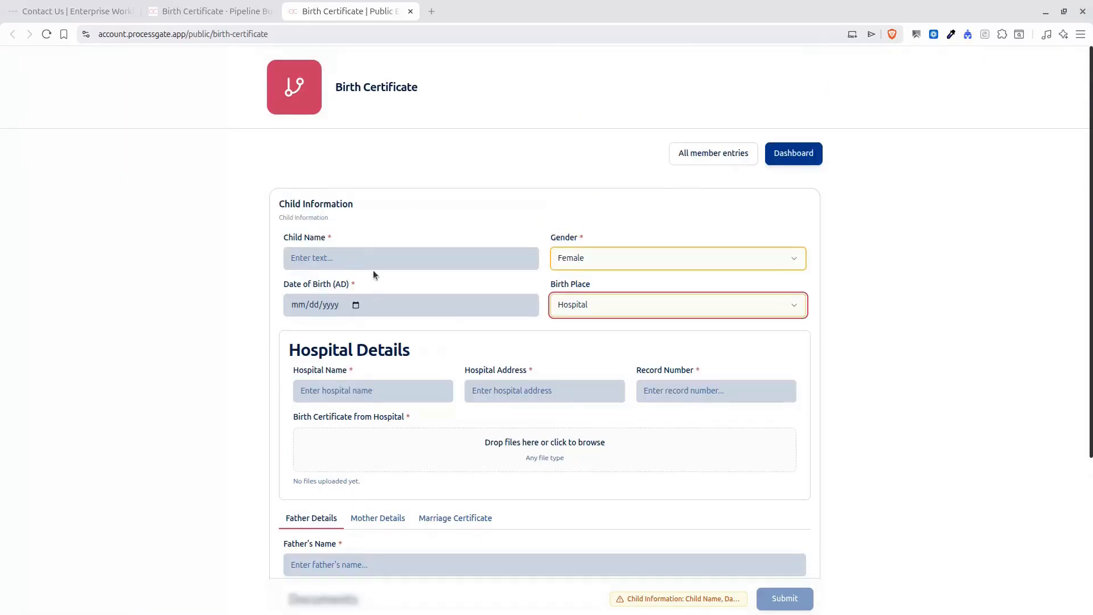
pyautogui.click(410, 12)
# Confirm leaving, then open the Child Information form from the Forms list in a new tab.
pyautogui.click(640, 109)
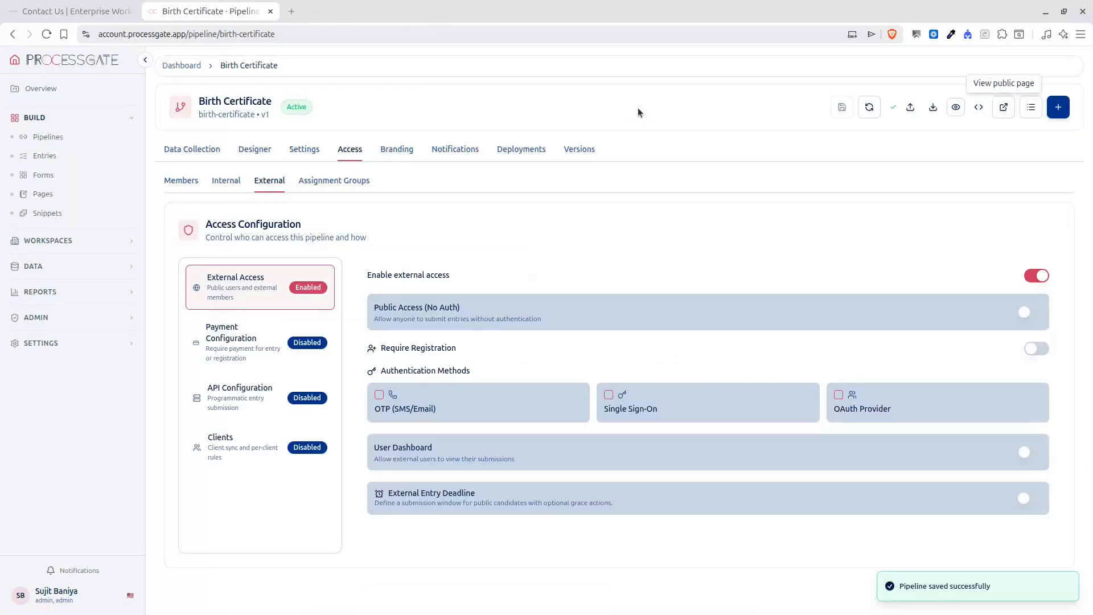
pyautogui.click(46, 175)
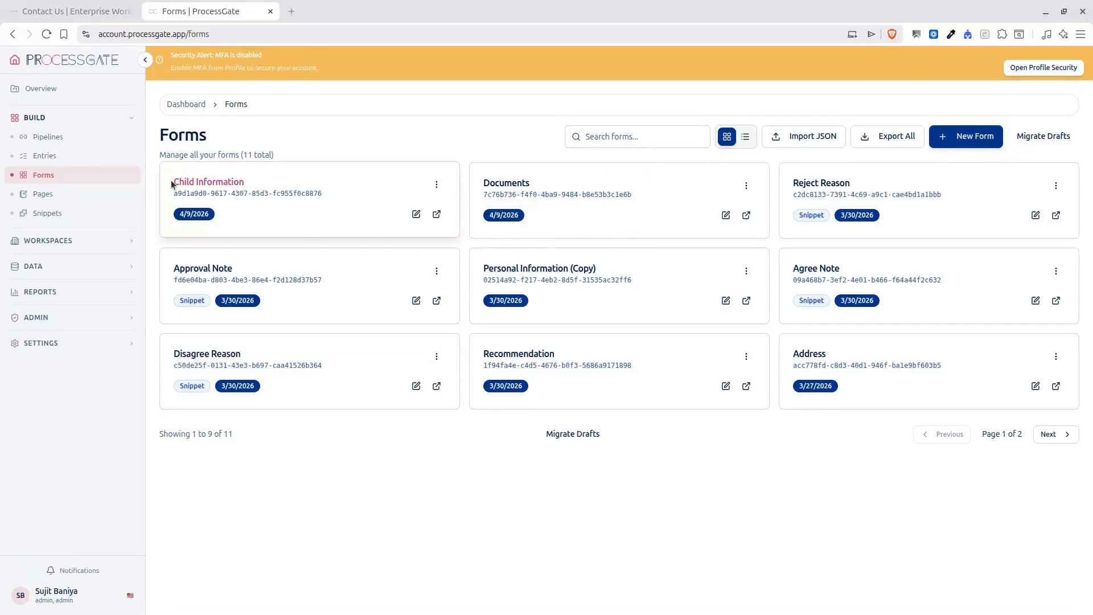
pyautogui.click(436, 215)
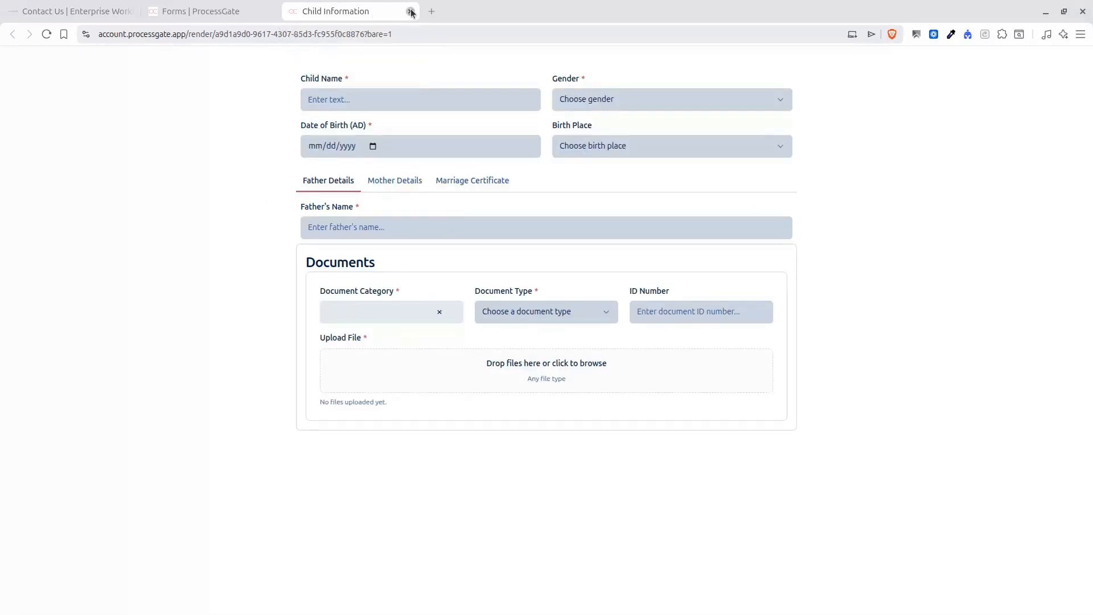
# Check the Mother Details and Marriage Certificate sections, attach logo (1).png, and close the preview.
pyautogui.click(399, 188)
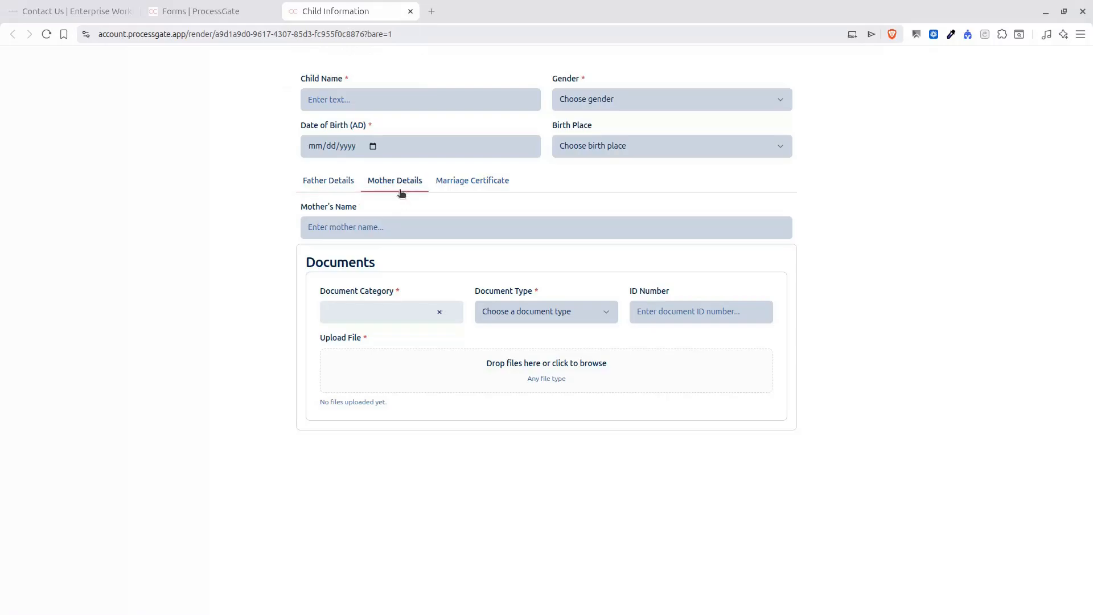
pyautogui.click(456, 184)
pyautogui.click(499, 325)
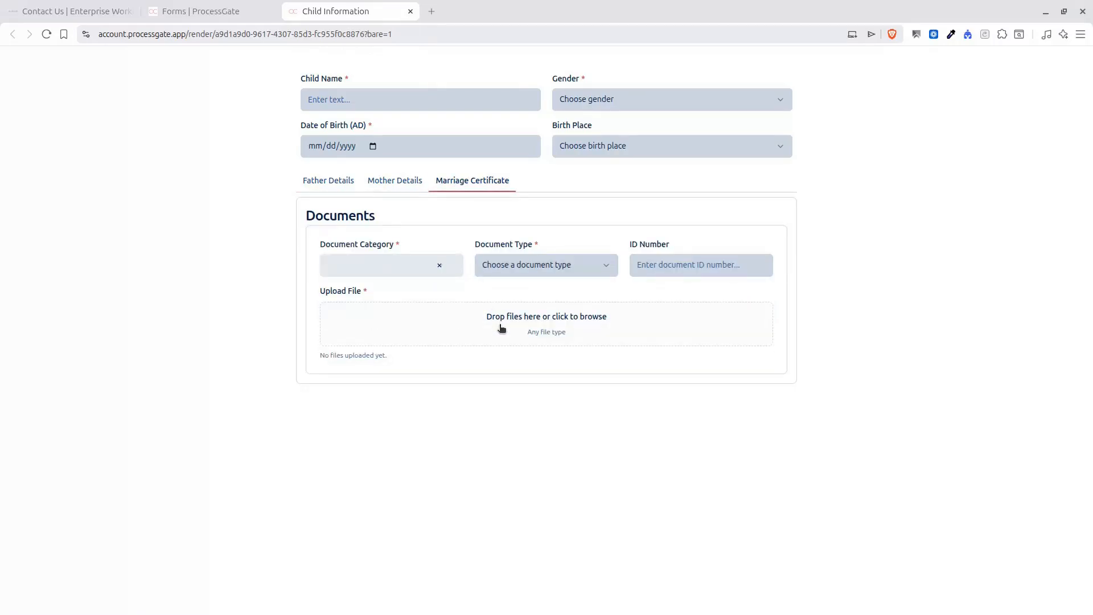
pyautogui.doubleClick(289, 162)
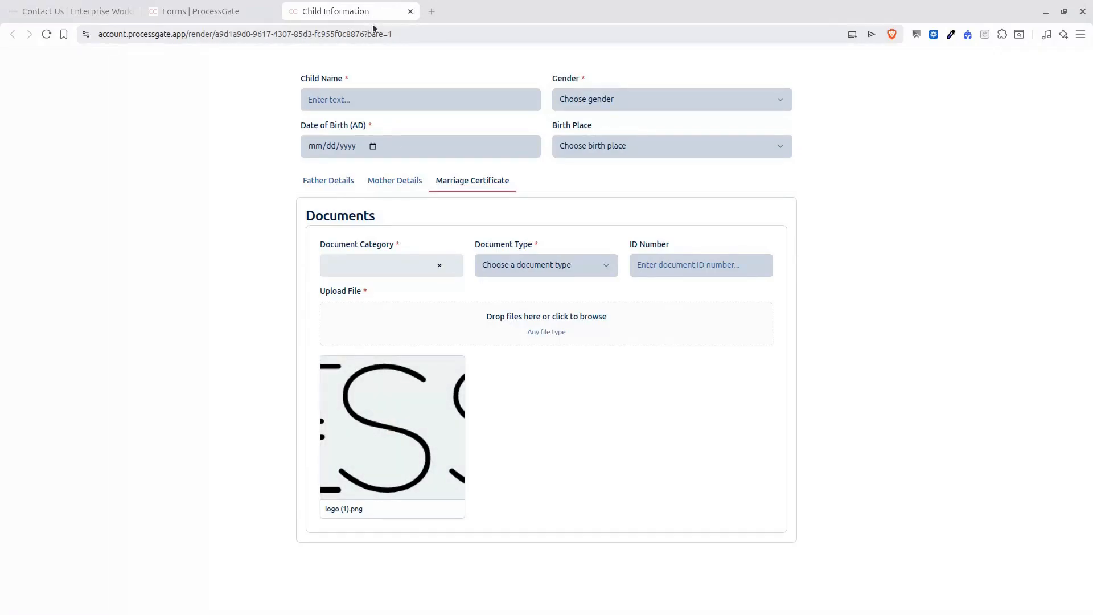
pyautogui.click(410, 11)
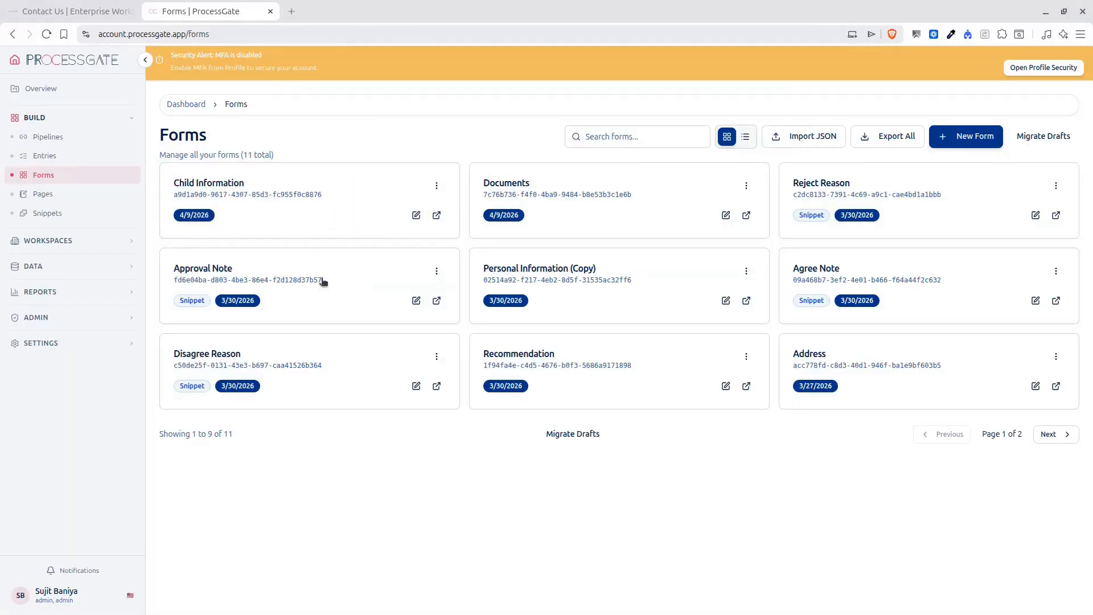
# Edit Child Information and inspect the Child Name, Gender, Date of Birth and Birth Place properties.
pyautogui.click(416, 215)
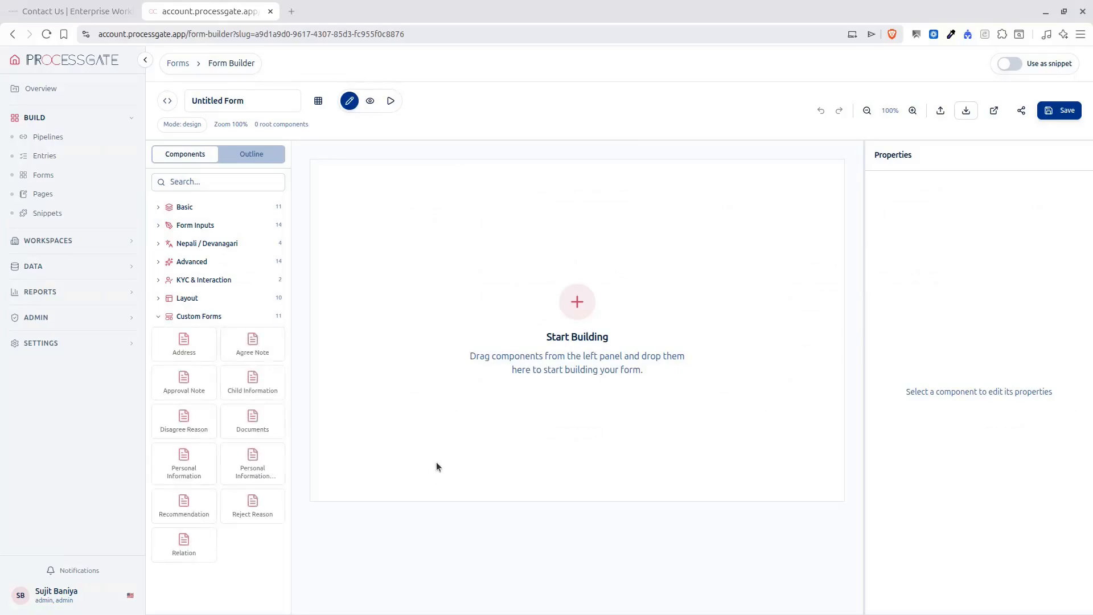
pyautogui.click(420, 203)
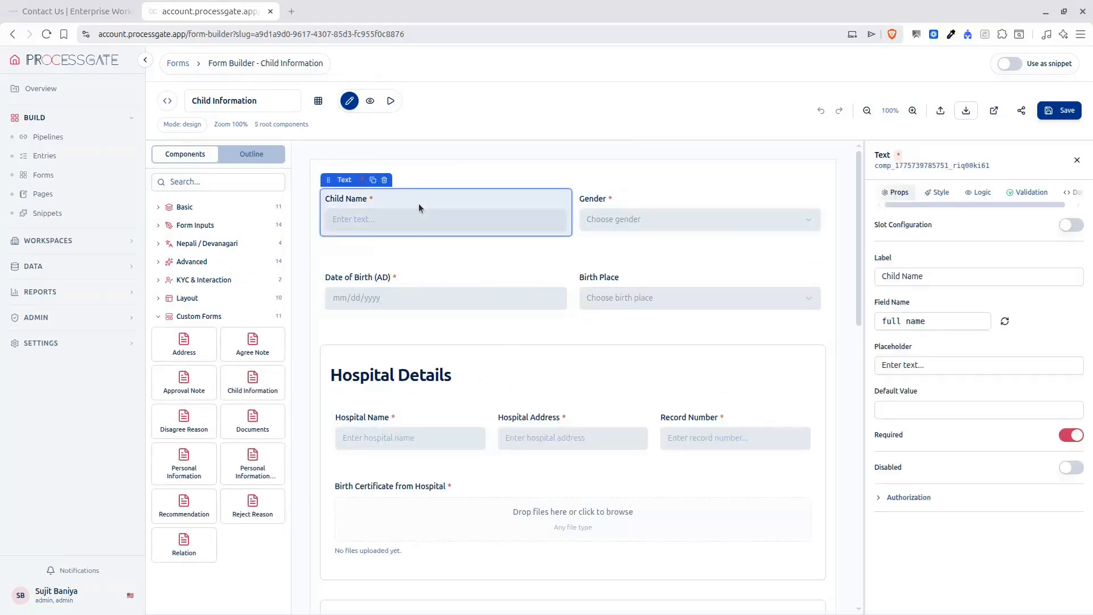
pyautogui.click(610, 198)
pyautogui.click(464, 281)
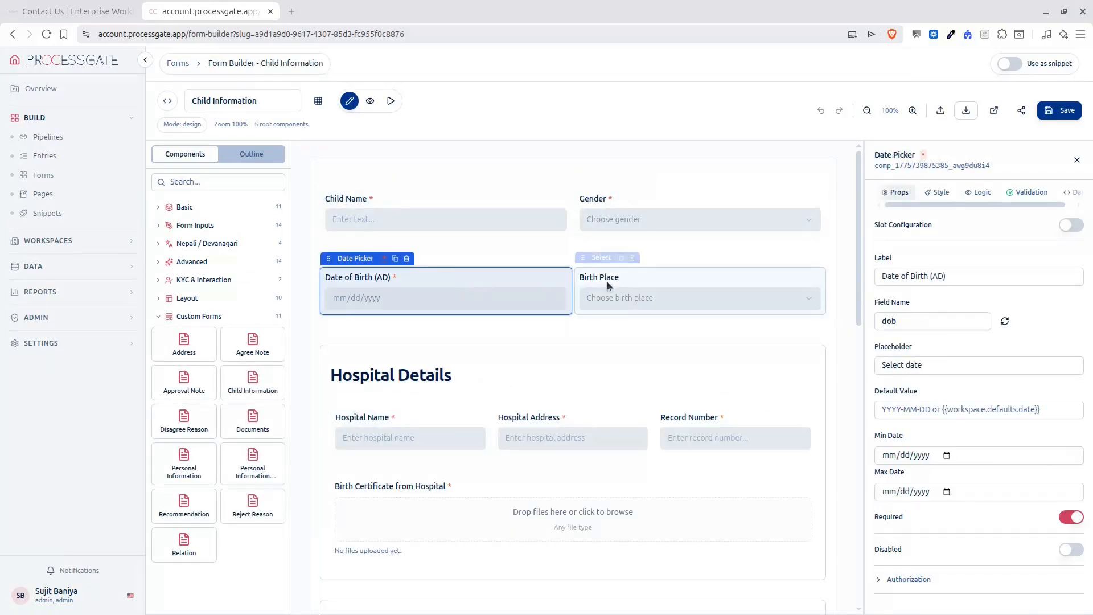
pyautogui.click(620, 277)
pyautogui.scroll(-2, 521, 455)
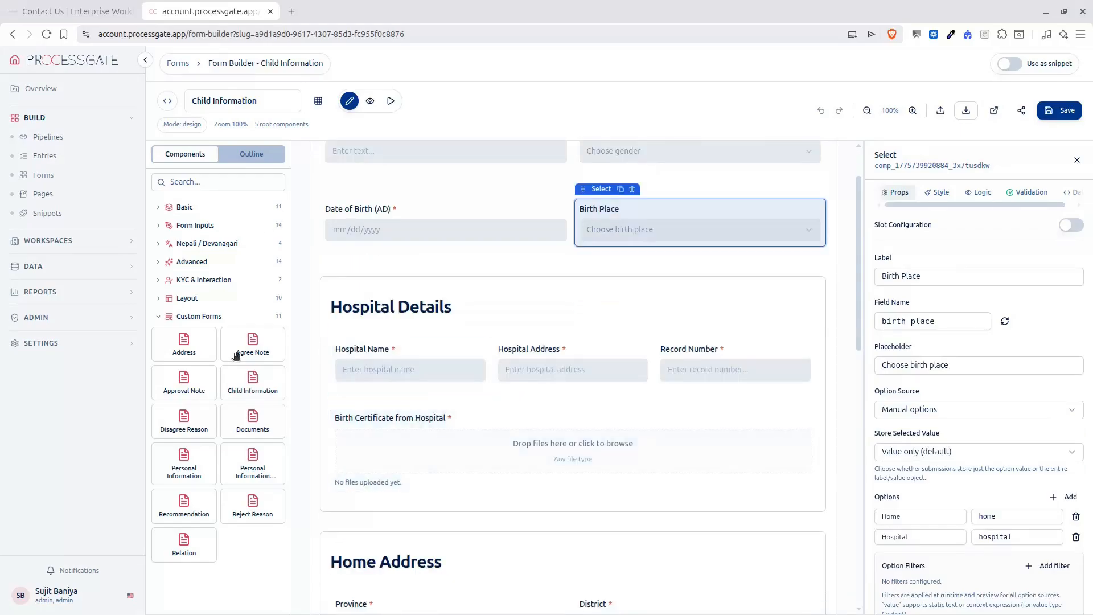
# Expand and collapse the Basic components category, then expand Form Inputs.
pyautogui.click(188, 208)
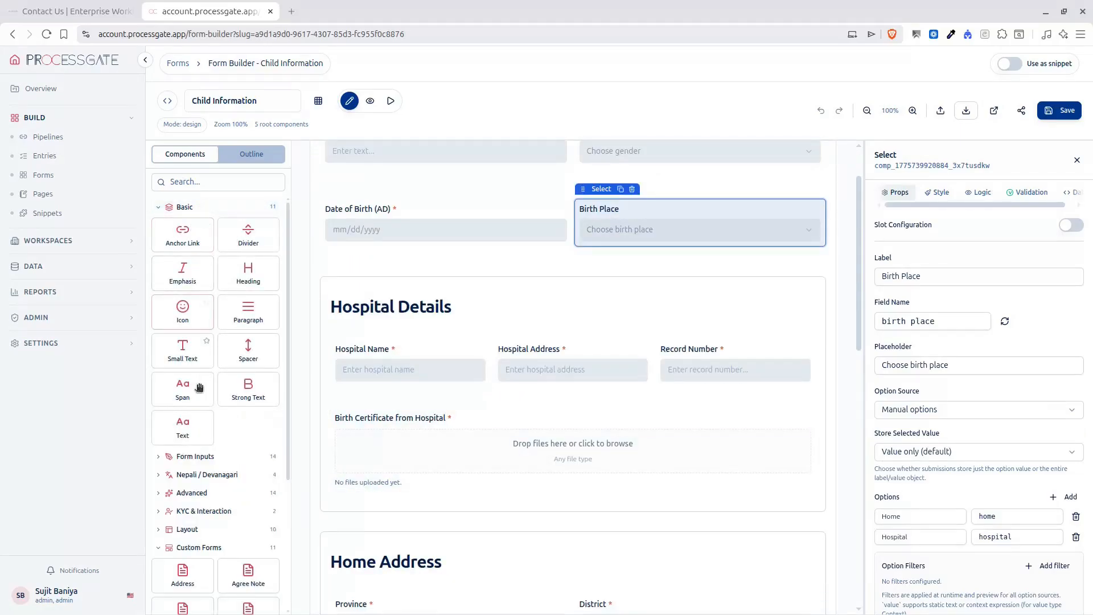
pyautogui.click(185, 208)
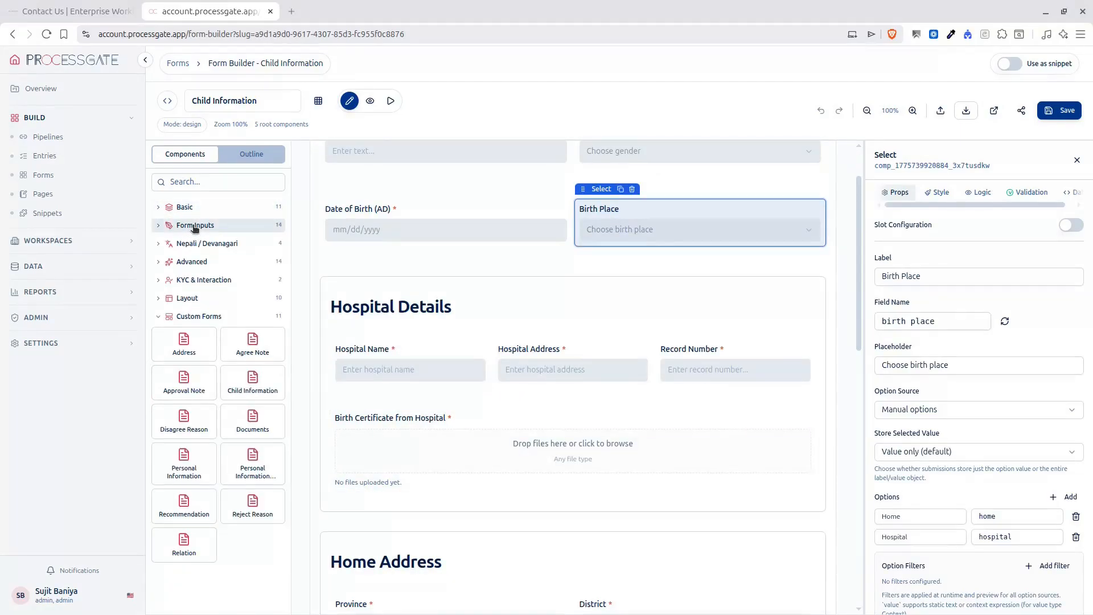
pyautogui.click(194, 225)
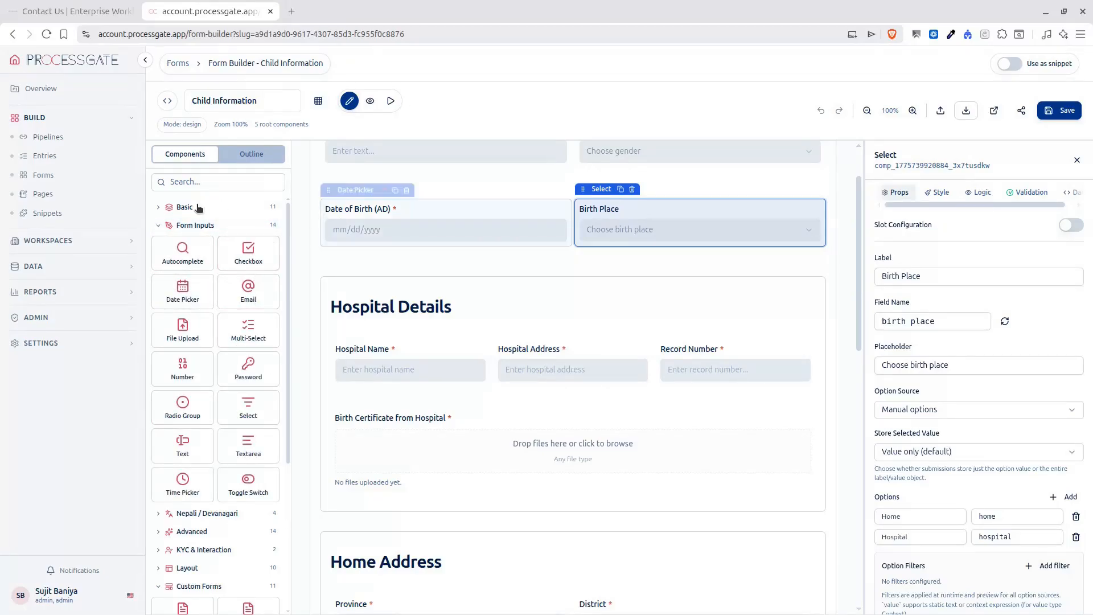
pyautogui.scroll(-6, 438, 512)
pyautogui.scroll(7, 706, 228)
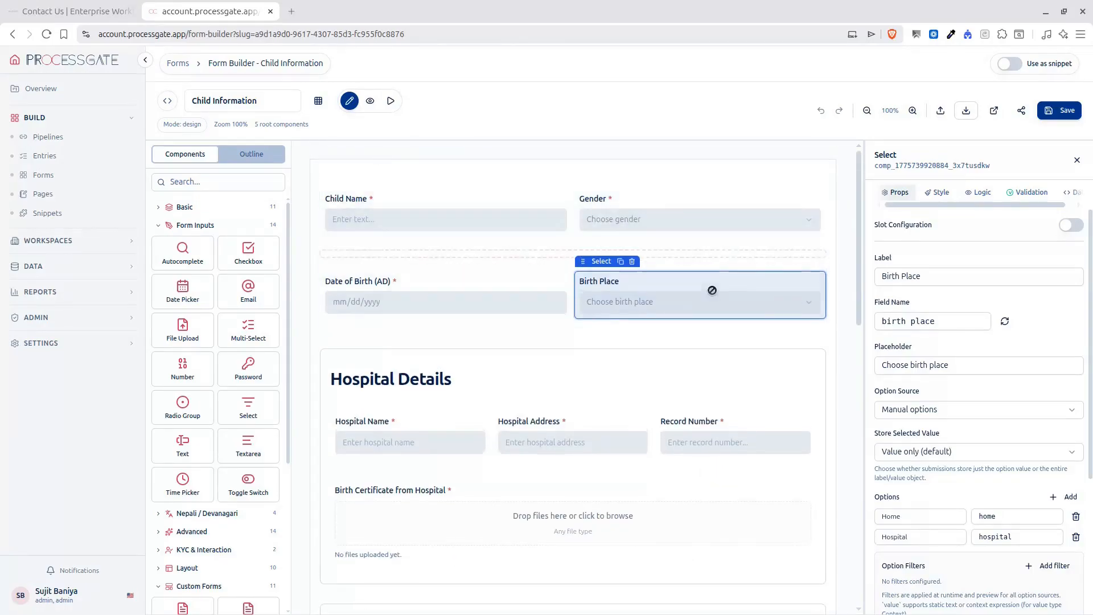
# Review Birth Place's label, placeholder and option source, keeping Manual options.
pyautogui.click(942, 279)
pyautogui.click(951, 370)
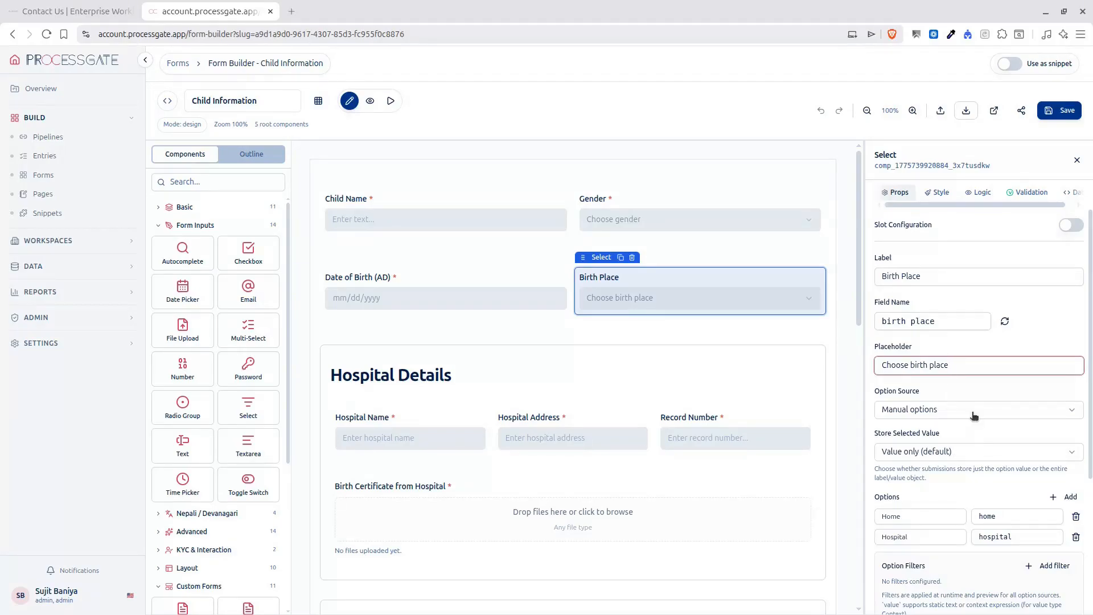
pyautogui.click(951, 411)
pyautogui.click(952, 417)
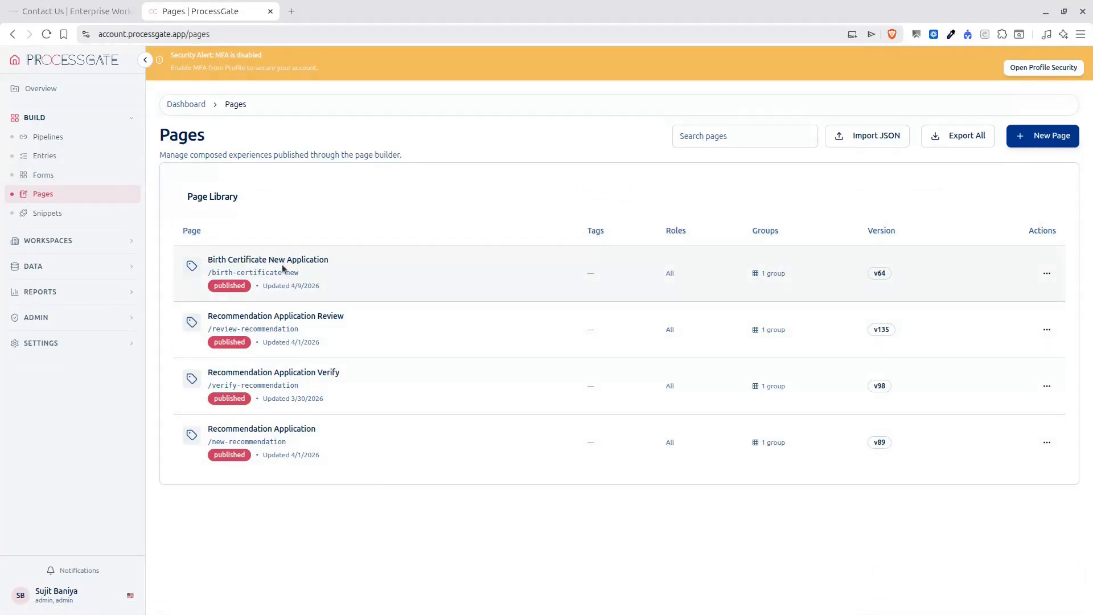
# Edit the Birth Certificate New Application page, reviewing its name and route slug and keeping status Published.
pyautogui.click(1047, 274)
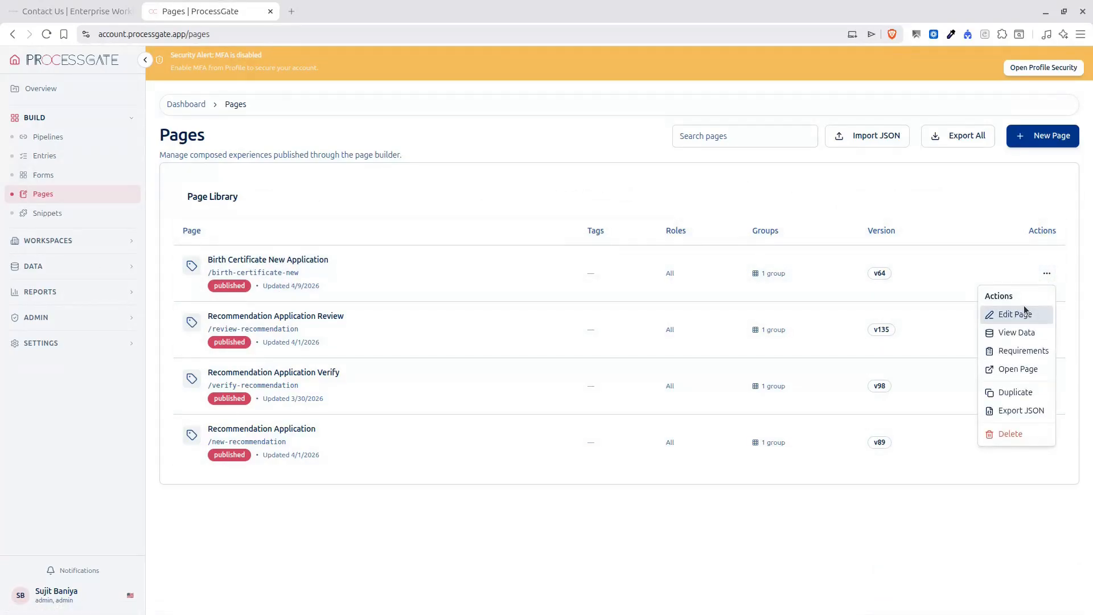
pyautogui.click(1023, 316)
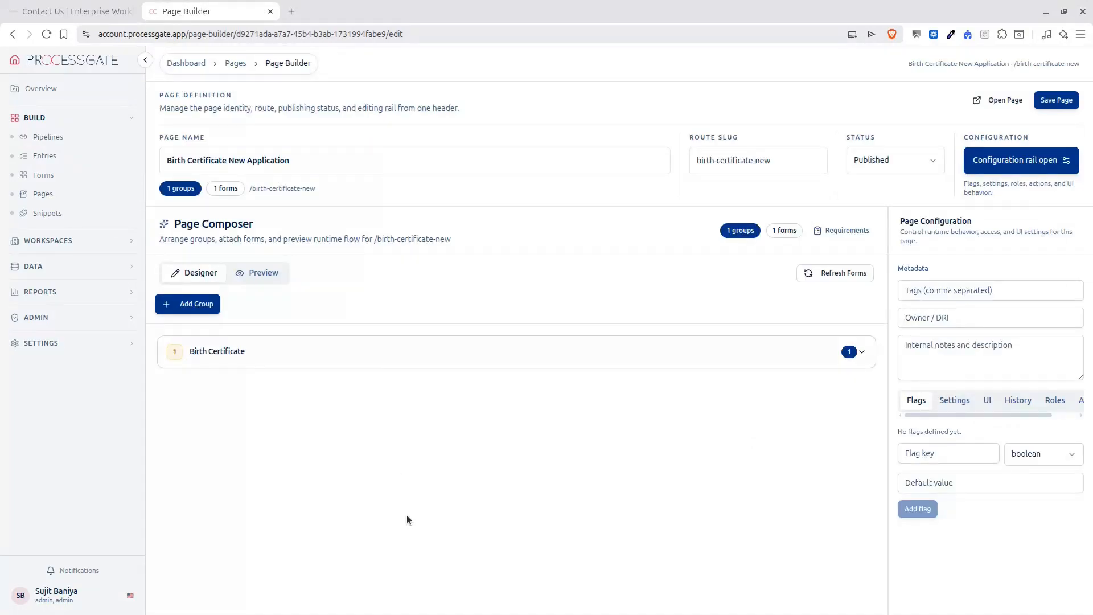
pyautogui.tripleClick(328, 163)
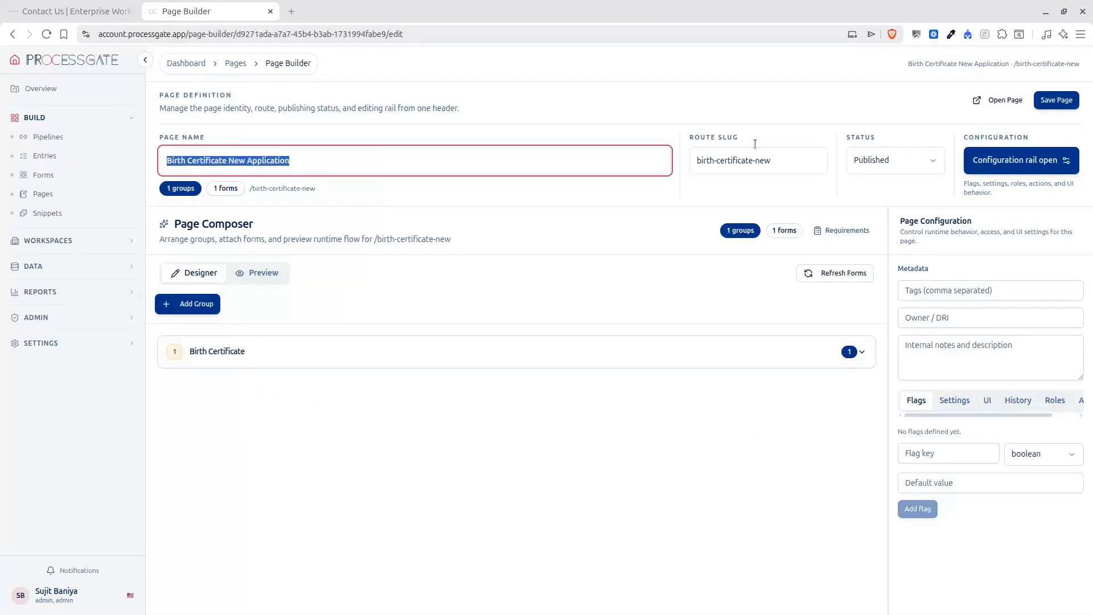
pyautogui.click(782, 154)
pyautogui.moveTo(683, 150); pyautogui.dragTo(734, 161)
pyautogui.click(908, 167)
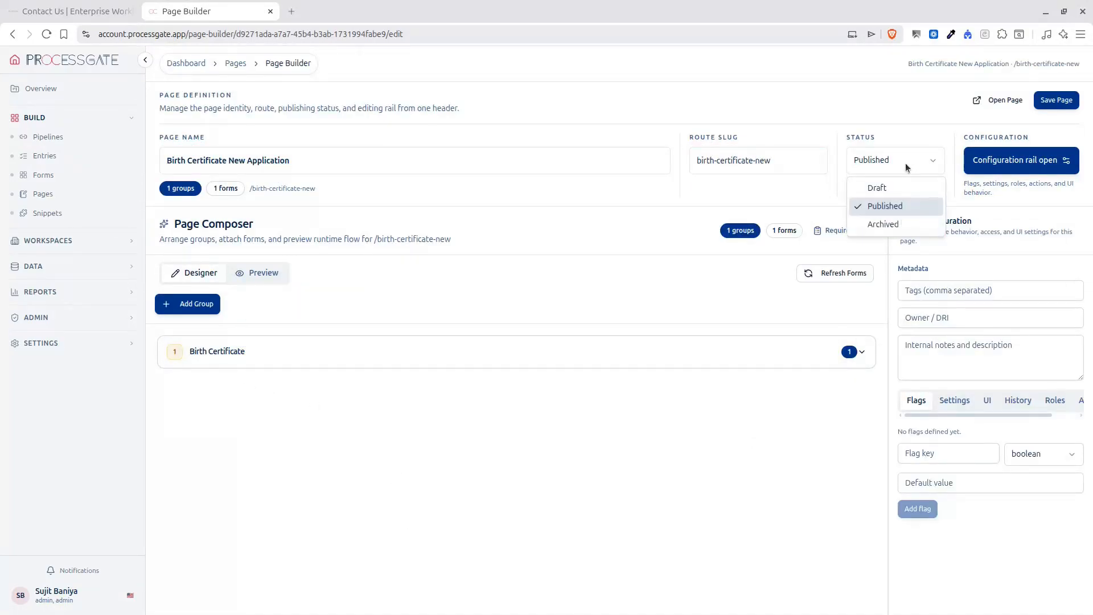
pyautogui.click(700, 412)
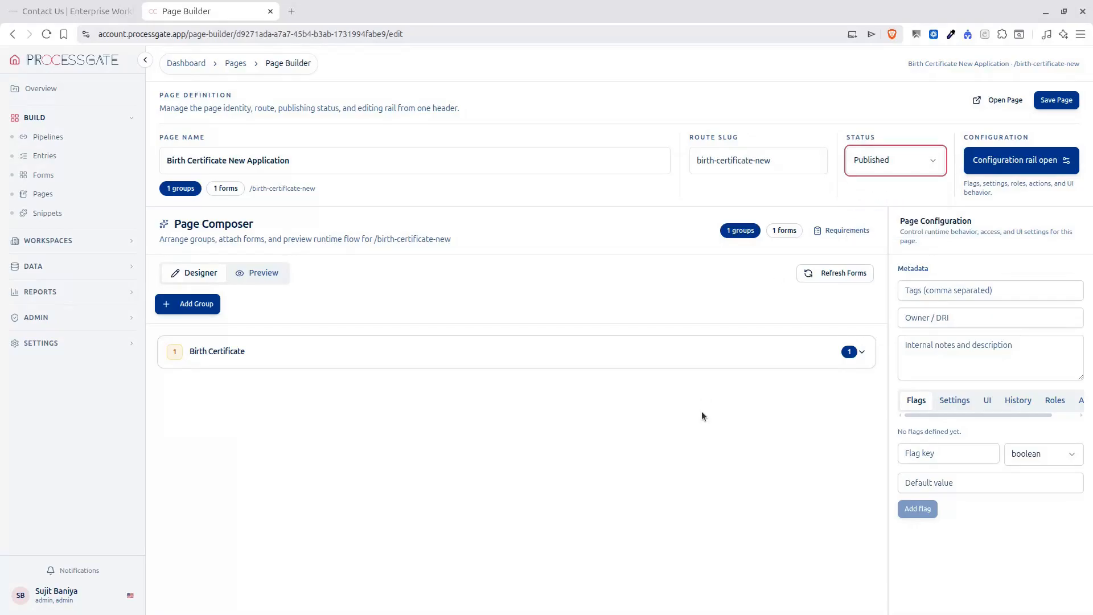
# Expand the Birth Certificate group and the Child Information form entry's settings.
pyautogui.click(783, 352)
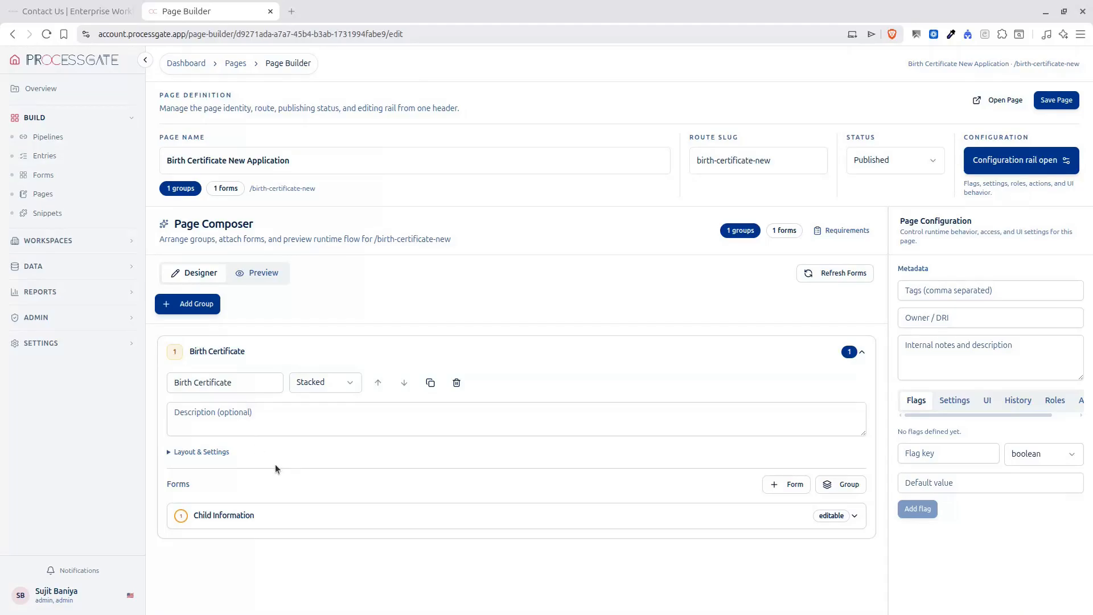
pyautogui.moveTo(233, 383); pyautogui.dragTo(193, 374)
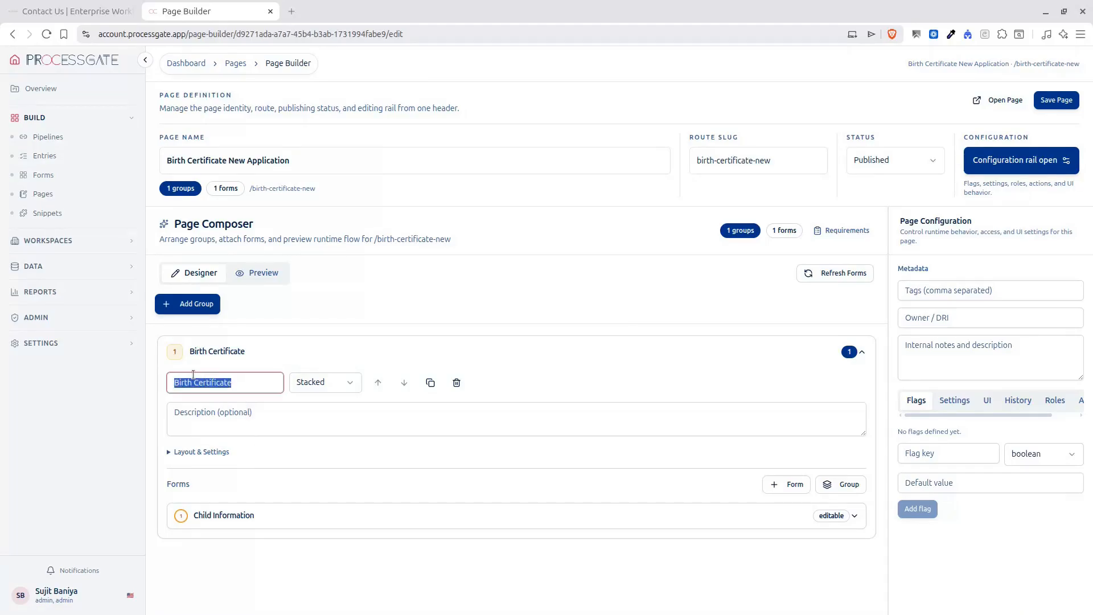
pyautogui.click(196, 476)
pyautogui.click(854, 516)
pyautogui.scroll(-2, 311, 524)
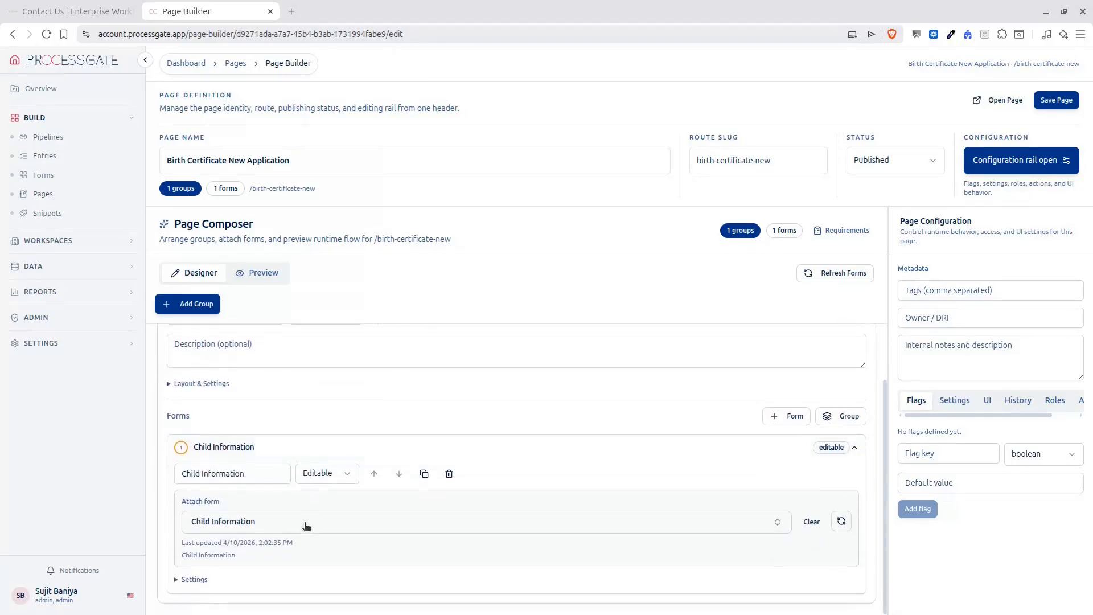
pyautogui.click(196, 578)
pyautogui.scroll(-2, 206, 488)
# After a quick preview, turn off Card styling for the Child Information form entry.
pyautogui.click(257, 273)
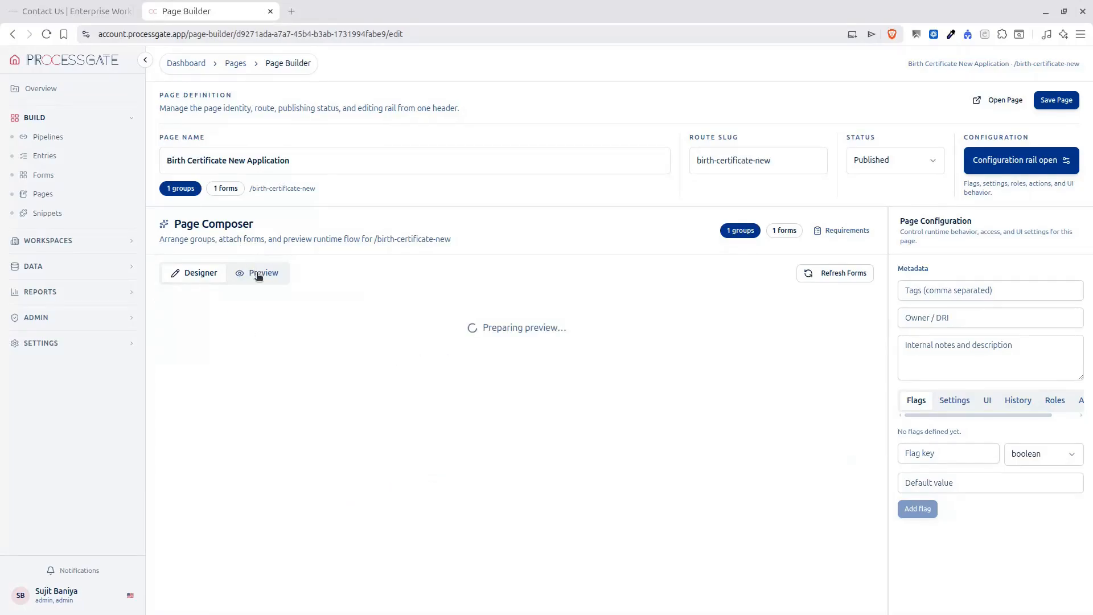
pyautogui.scroll(-2, 421, 455)
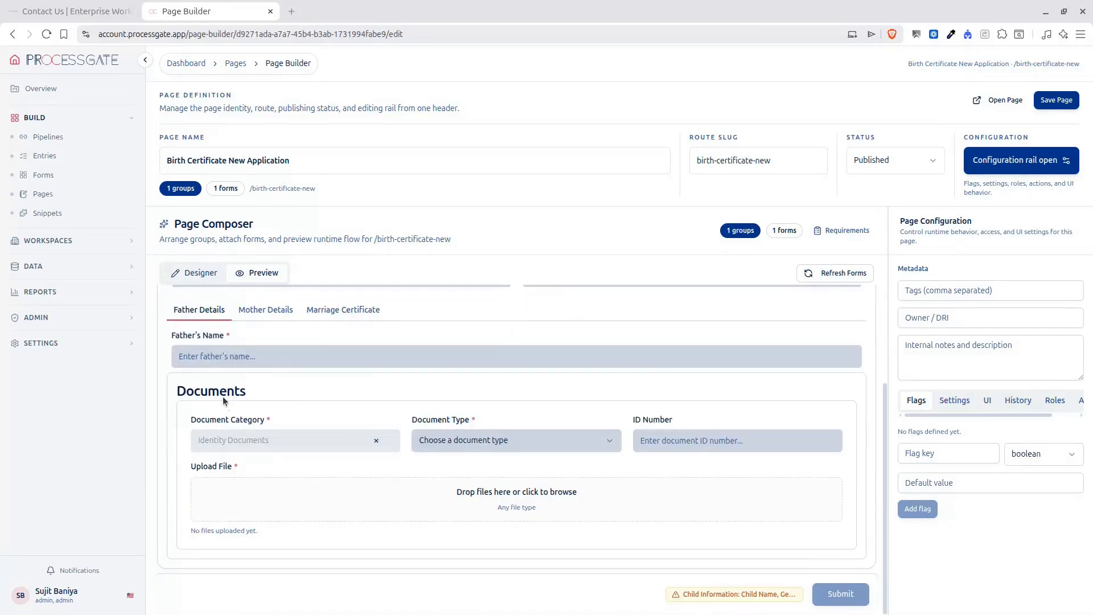
pyautogui.click(208, 272)
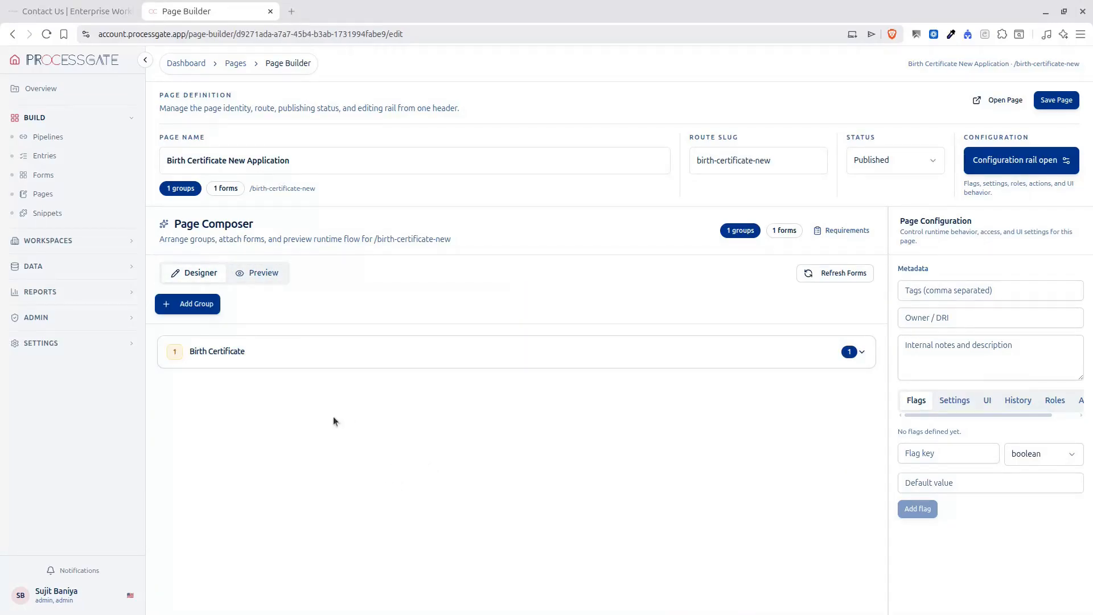
pyautogui.click(269, 360)
pyautogui.click(244, 514)
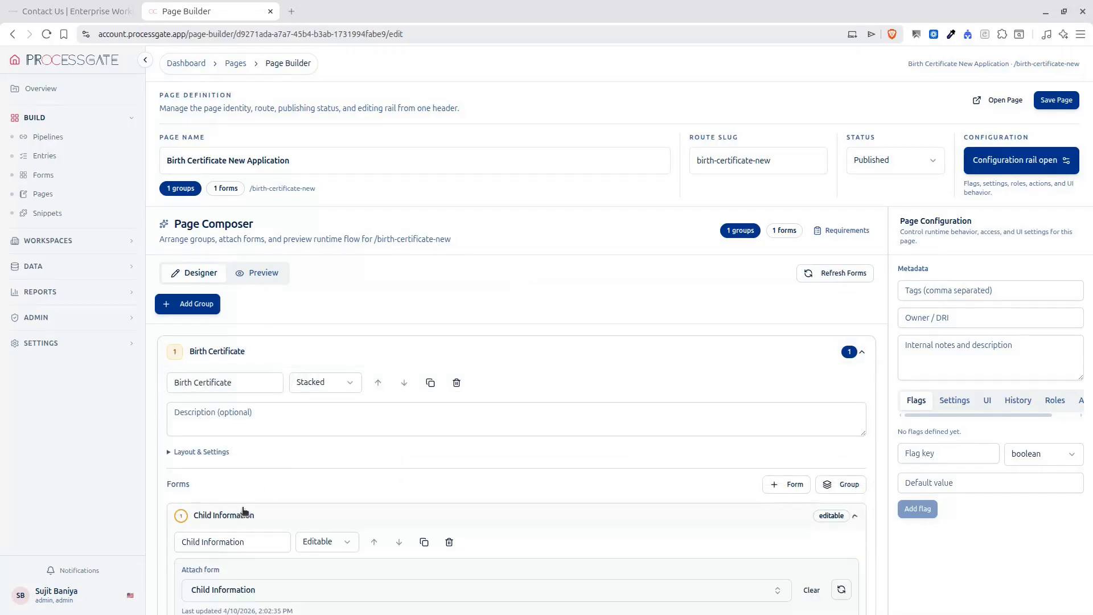
pyautogui.scroll(-2, 228, 547)
pyautogui.click(193, 579)
pyautogui.scroll(-2, 310, 550)
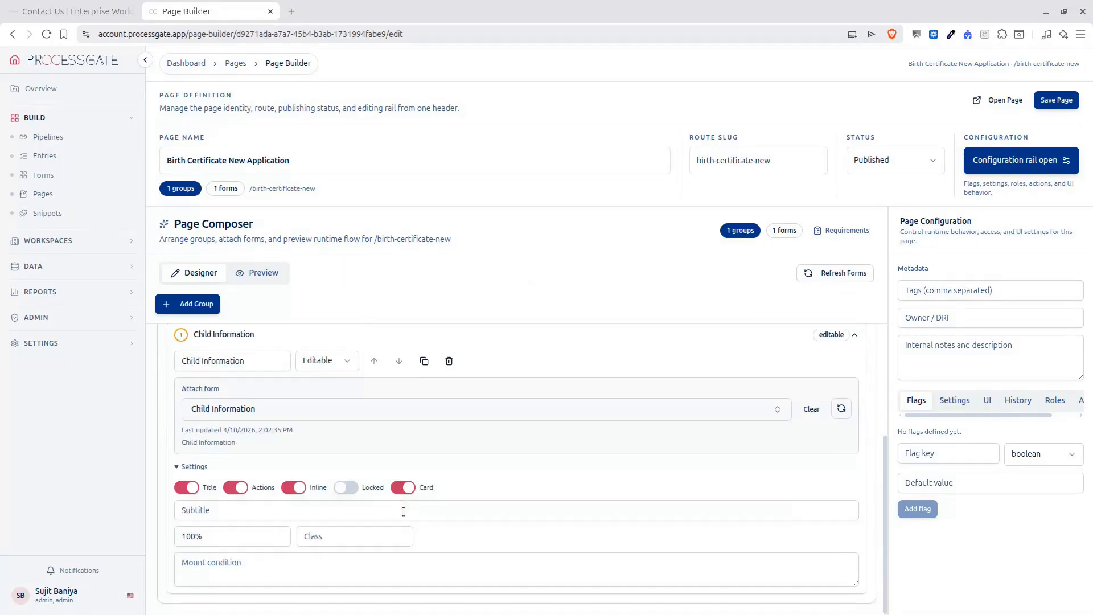
pyautogui.click(403, 487)
# Preview the page with Card off, checking child, father and document fields, then return to Designer.
pyautogui.click(257, 274)
pyautogui.scroll(-2, 378, 481)
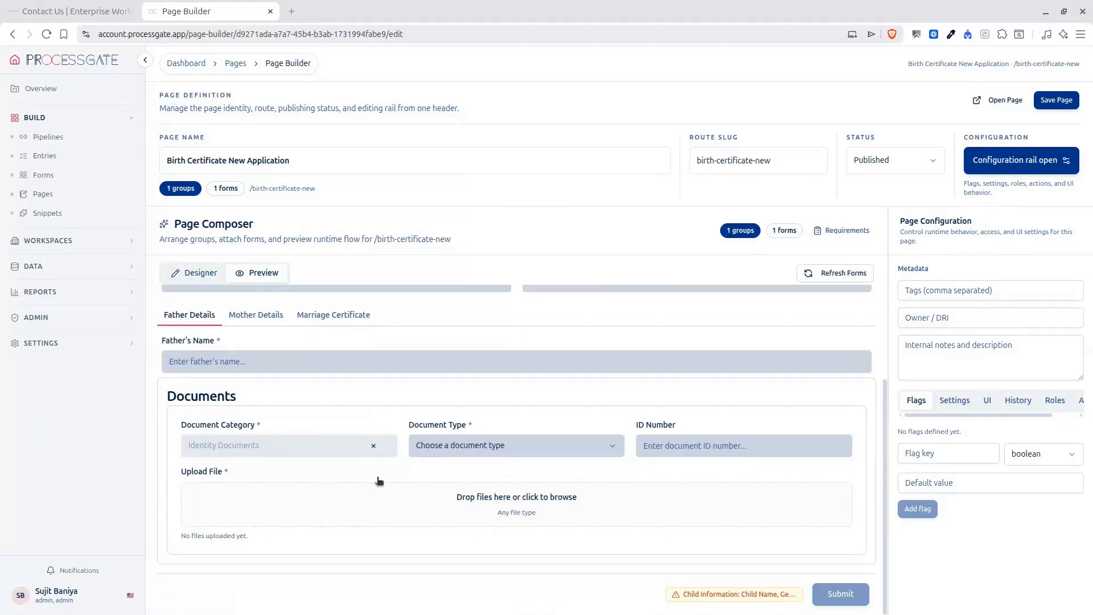
pyautogui.scroll(2, 388, 509)
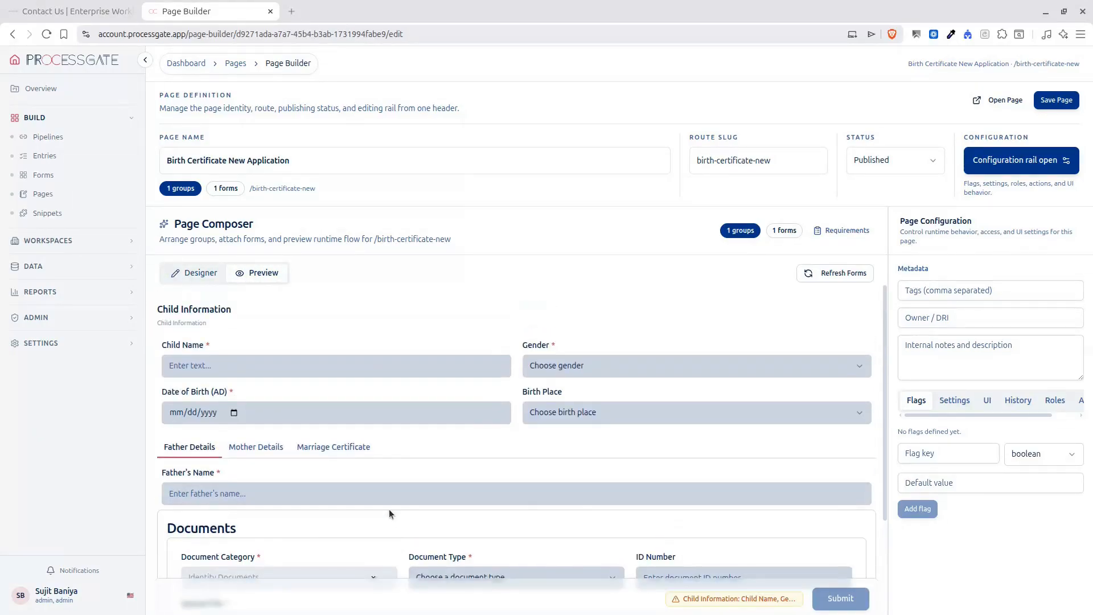
pyautogui.scroll(-2, 389, 509)
pyautogui.scroll(1, 286, 395)
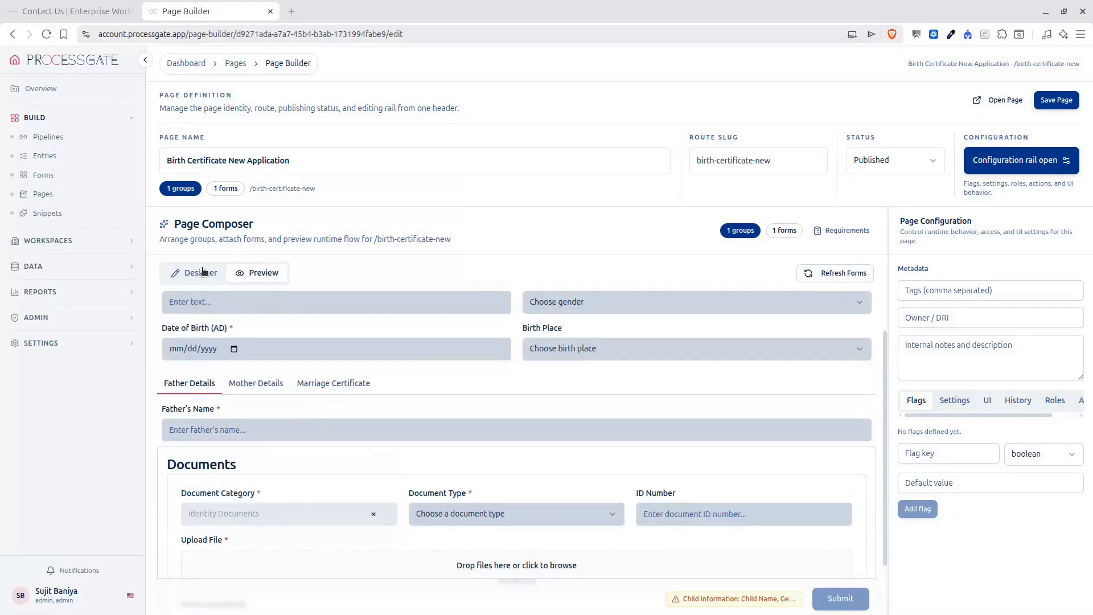
pyautogui.click(199, 273)
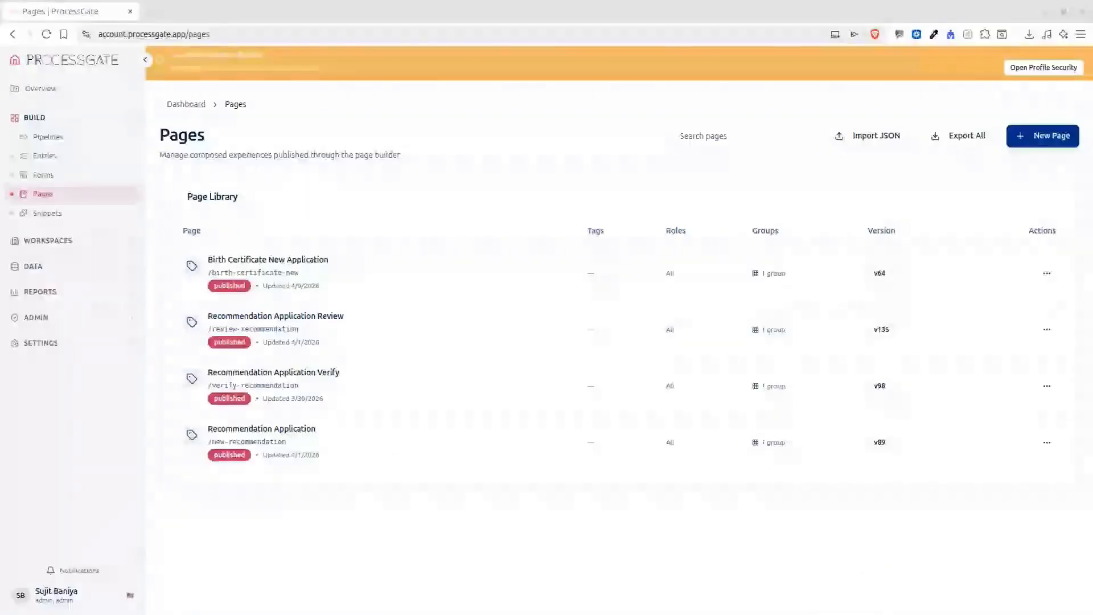
# Duplicate the Birth Certificate New Application page and edit the copy.
pyautogui.click(1046, 273)
pyautogui.click(1019, 394)
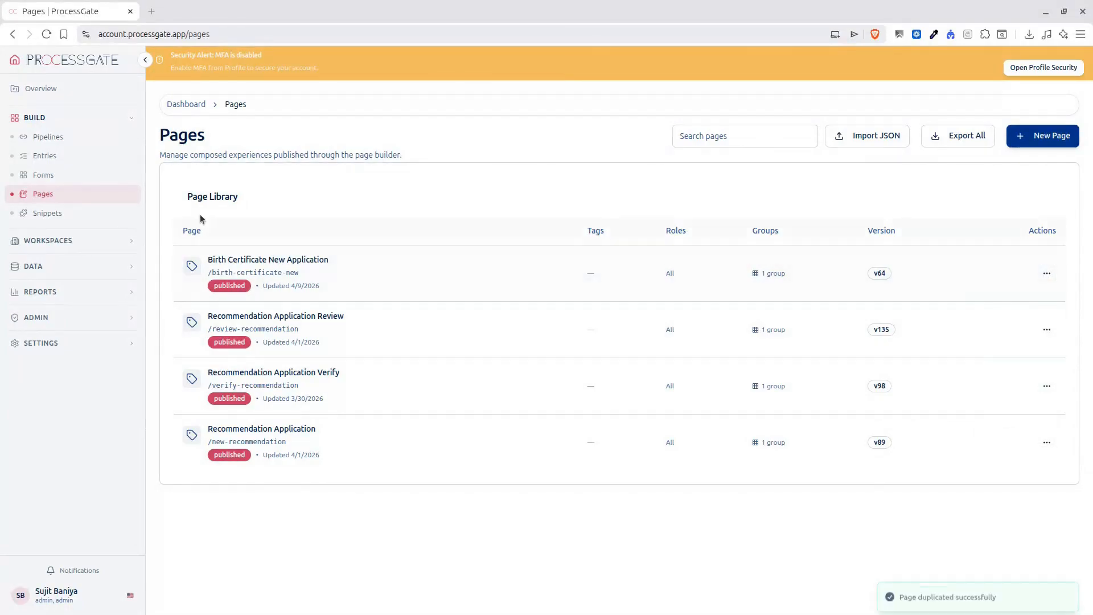
pyautogui.click(1051, 269)
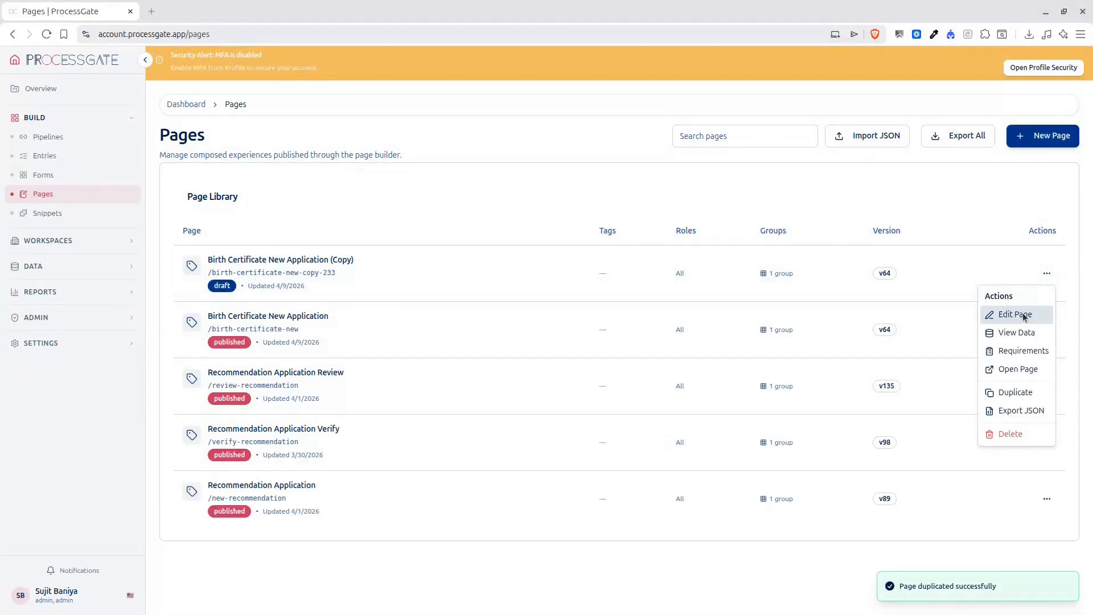
pyautogui.click(1016, 315)
# Rename the copy's page name to 'Birth Certificate from Operator/DataEntry'.
pyautogui.click(314, 165)
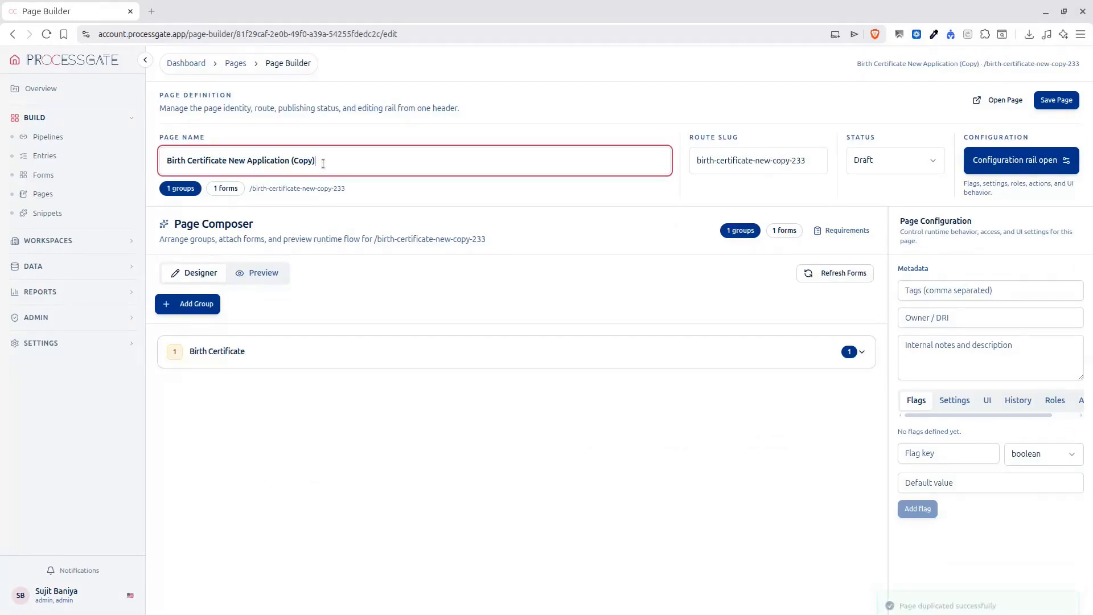
pyautogui.moveTo(329, 161); pyautogui.dragTo(145, 158)
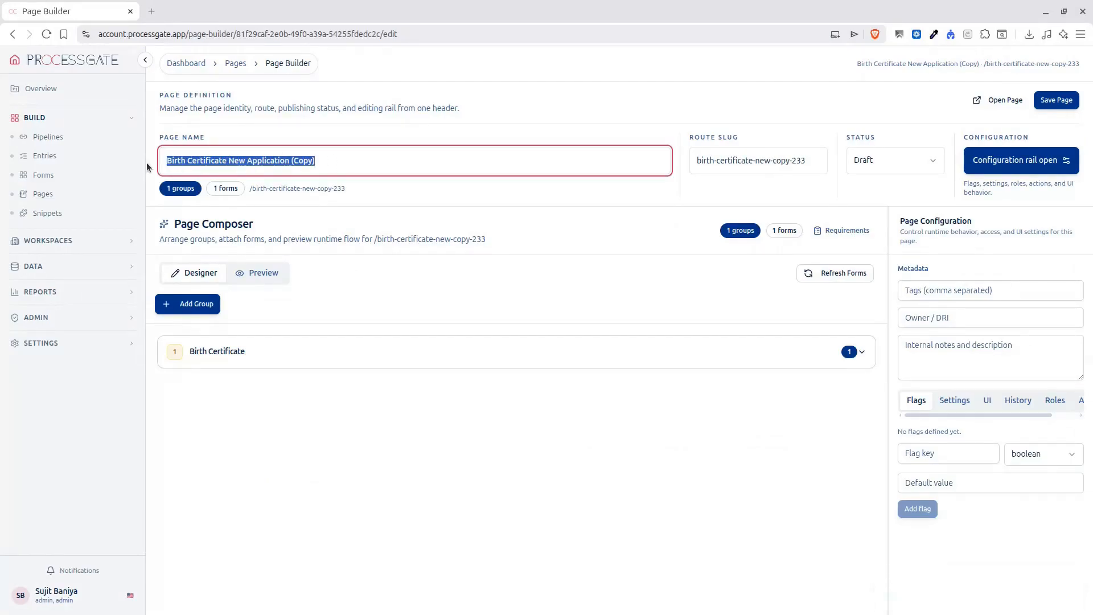
pyautogui.press('End')
pyautogui.press('BackSpace')
pyautogui.press('BackSpace')
pyautogui.press('BackSpace')
pyautogui.press('BackSpace')
pyautogui.press('BackSpace')
pyautogui.press('BackSpace')
pyautogui.press('BackSpace')
pyautogui.press('BackSpace')
pyautogui.press('BackSpace')
pyautogui.press('BackSpace')
pyautogui.press('BackSpace')
pyautogui.press('BackSpace')
pyautogui.press('BackSpace')
pyautogui.press('BackSpace')
pyautogui.press('BackSpace')
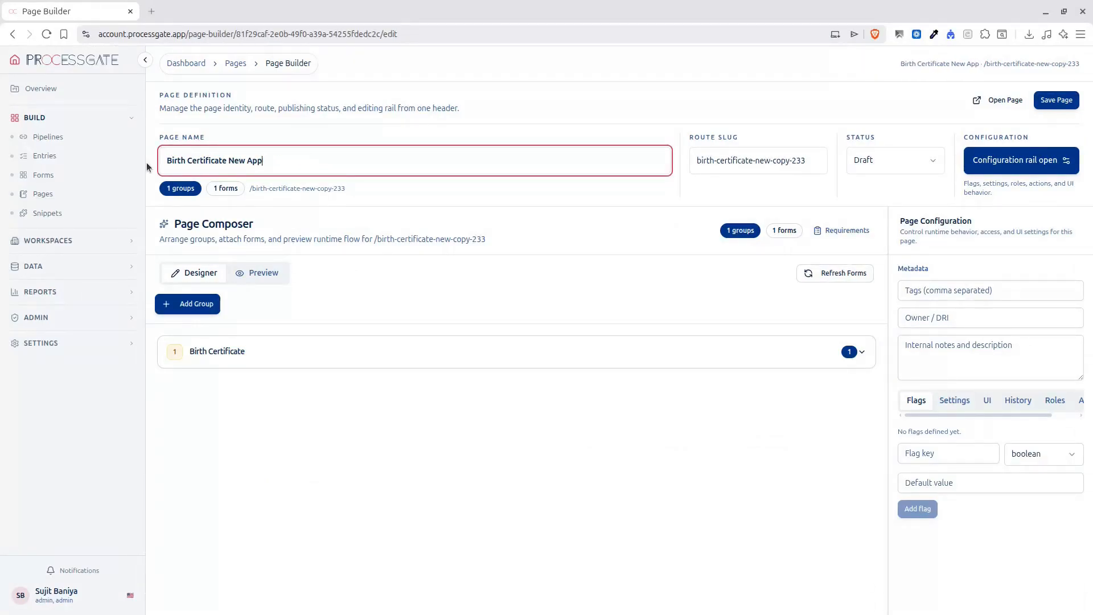
pyautogui.press('BackSpace')
pyautogui.press('BackSpace')
pyautogui.press('BackSpace')
pyautogui.press('BackSpace')
pyautogui.press('BackSpace')
pyautogui.press('BackSpace')
pyautogui.press('BackSpace')
pyautogui.write('from Data')
pyautogui.press('BackSpace')
pyautogui.press('BackSpace')
pyautogui.press('BackSpace')
pyautogui.press('BackSpace')
pyautogui.write('Operator/')
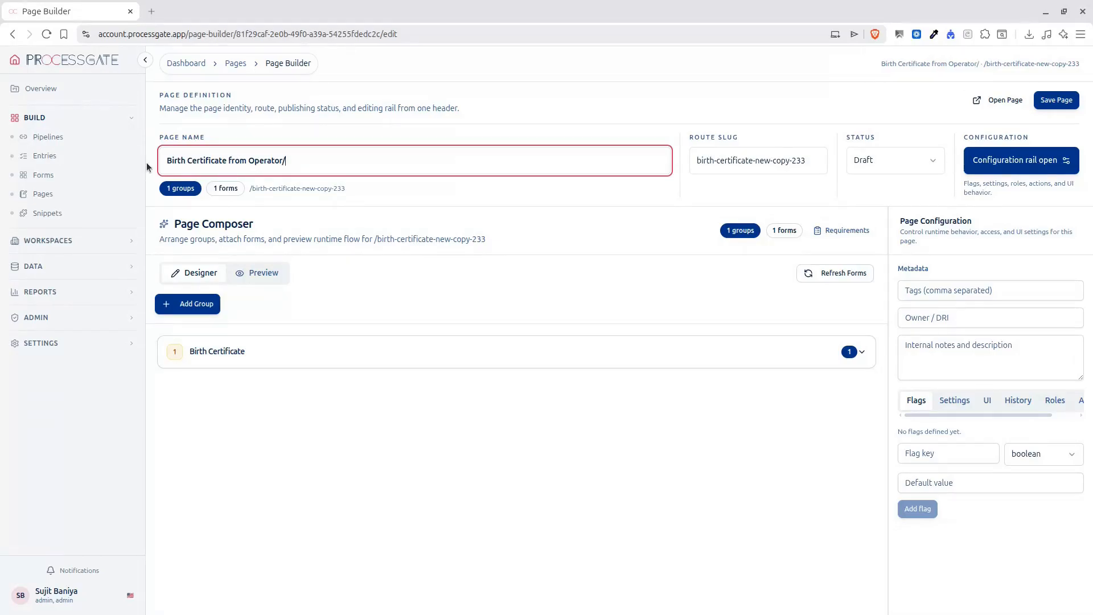
pyautogui.write('DataEntry')
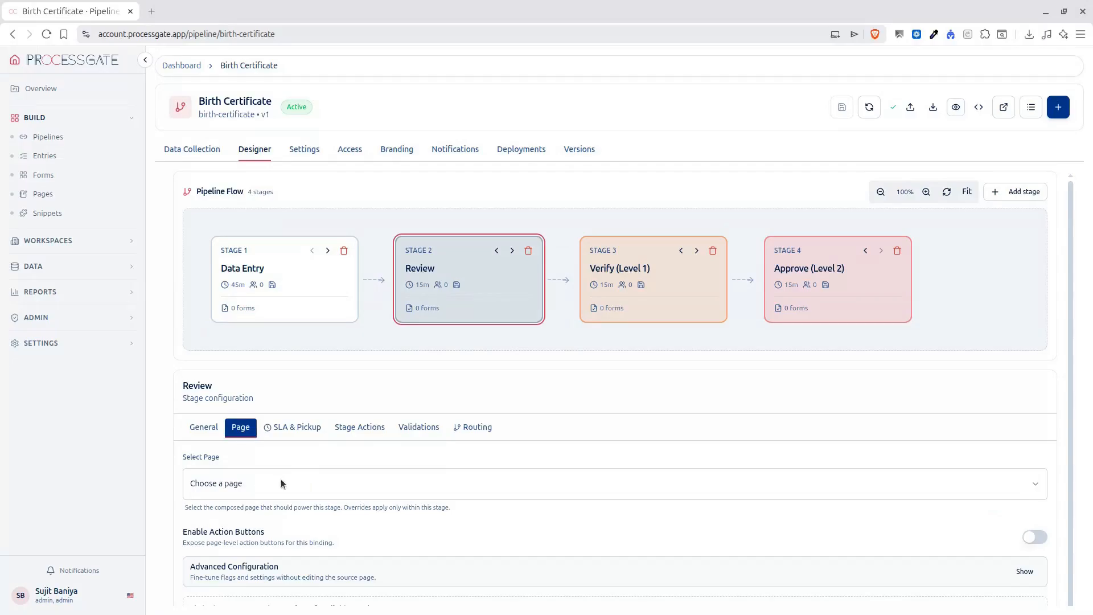
# Bind Review Birth Certificate Application to the Review stage and preview its page.
pyautogui.click(283, 484)
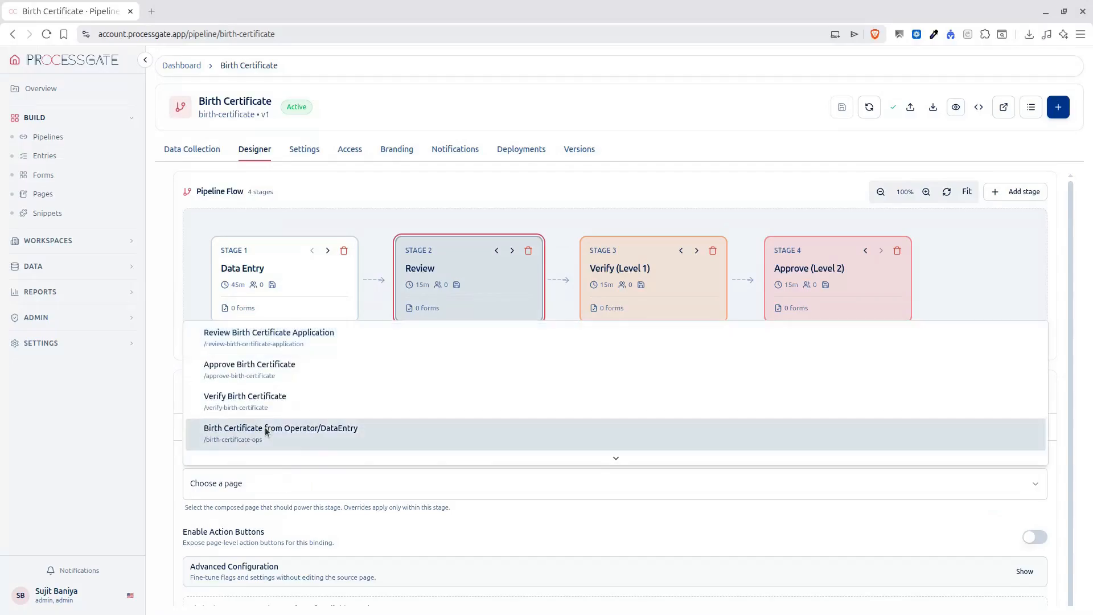
pyautogui.click(313, 353)
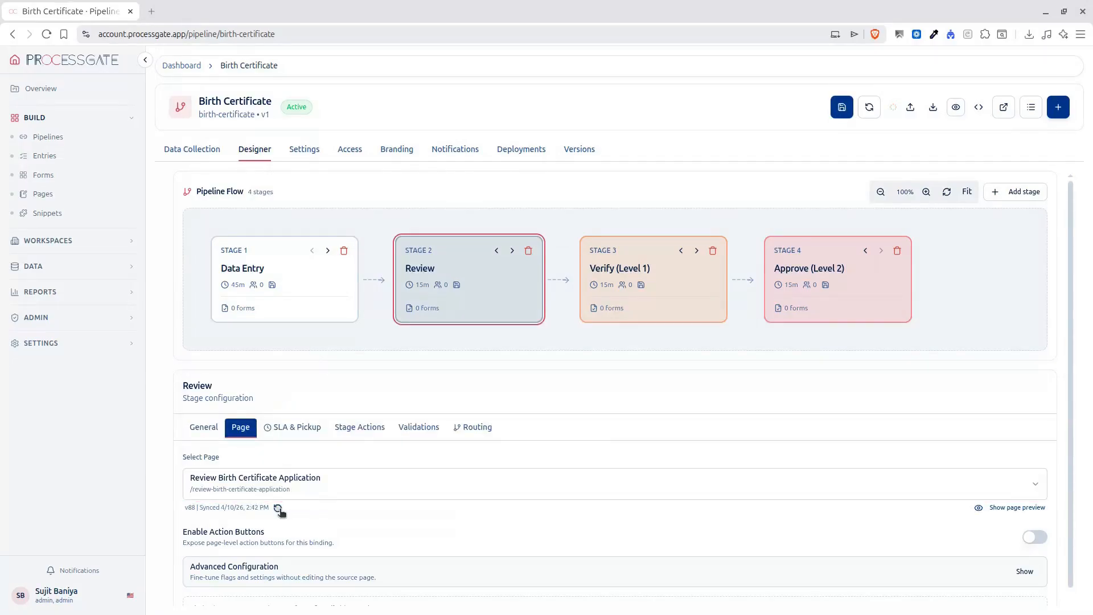
pyautogui.click(1019, 507)
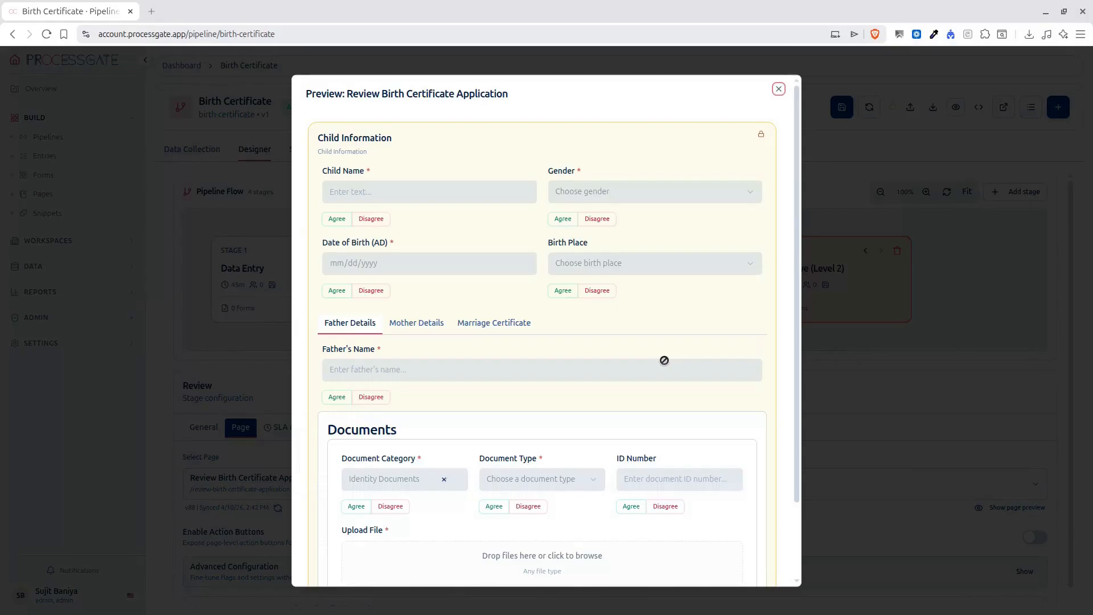
pyautogui.scroll(-2, 547, 484)
pyautogui.scroll(1, 570, 472)
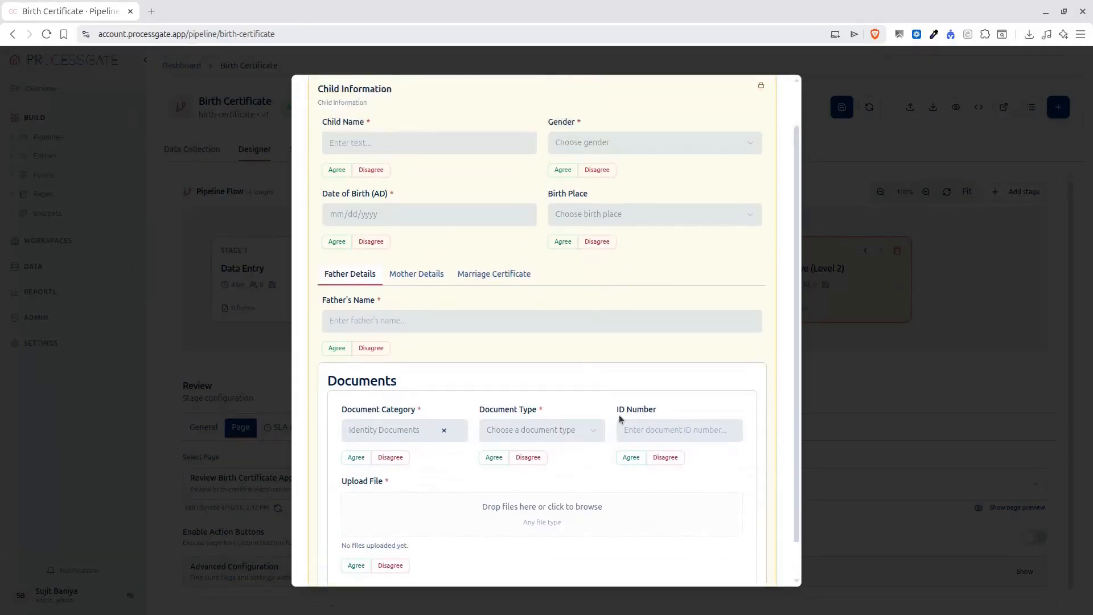
pyautogui.scroll(1, 620, 420)
pyautogui.click(779, 90)
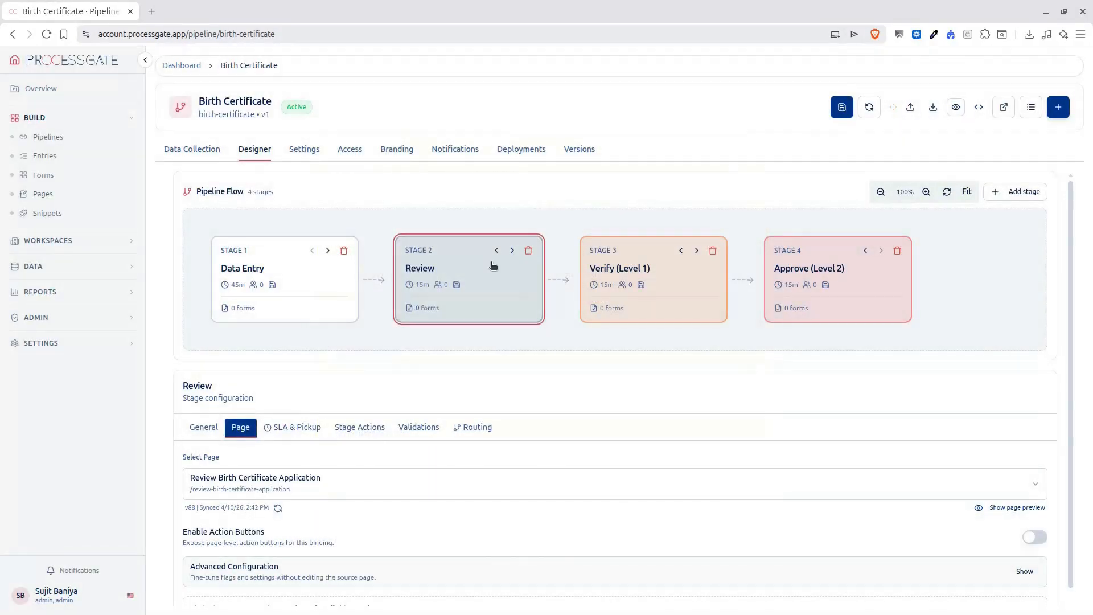
# Bind Verify Birth Certificate to the Verify (Level 1) stage and preview its page.
pyautogui.click(639, 314)
pyautogui.click(385, 481)
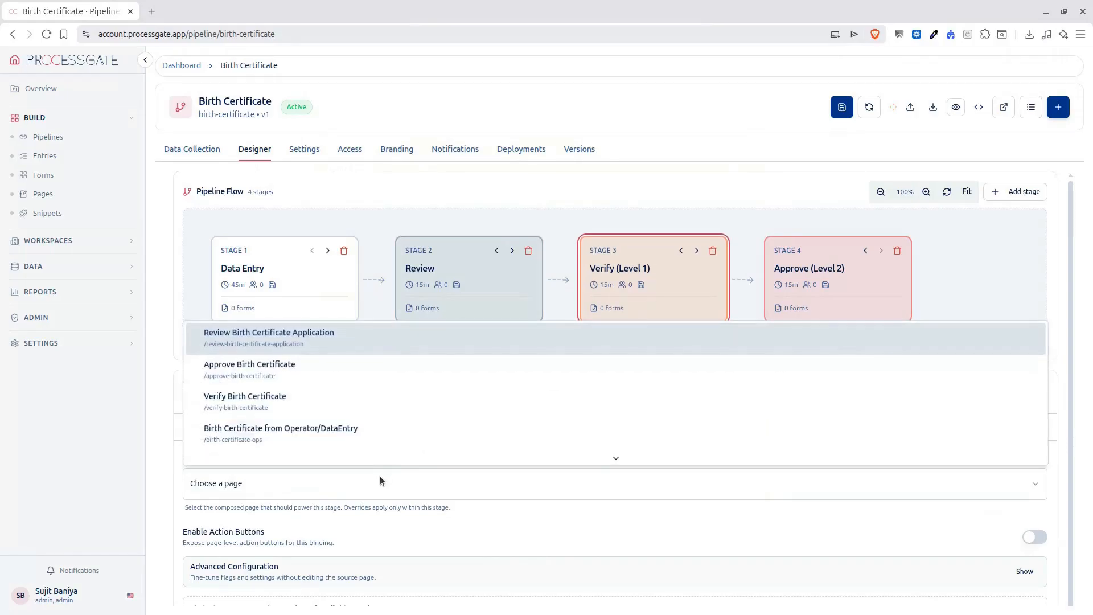
pyautogui.click(243, 398)
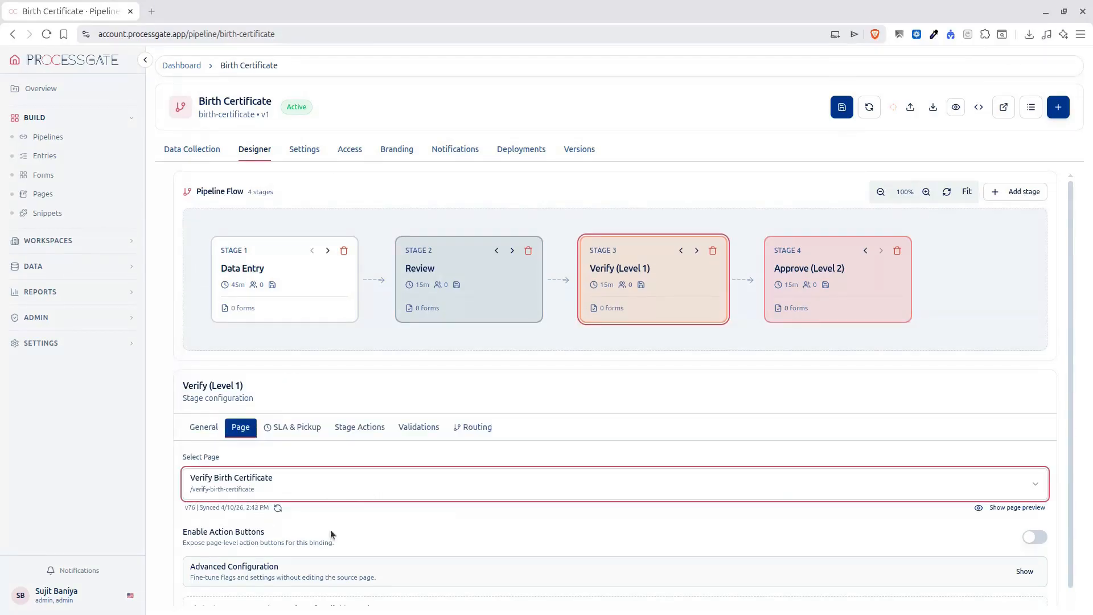
pyautogui.click(995, 507)
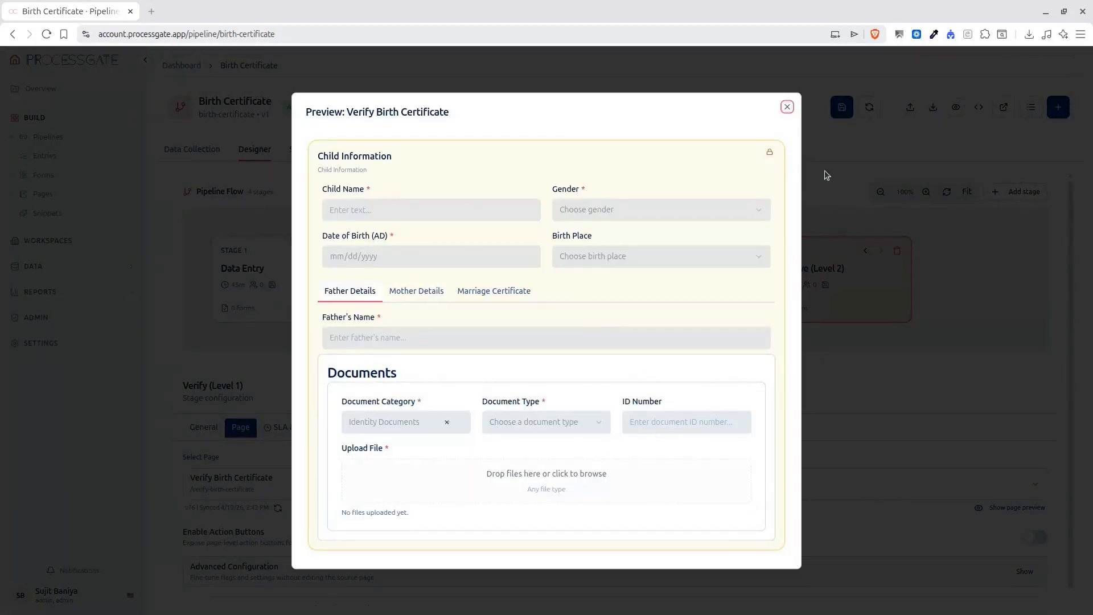
pyautogui.click(788, 110)
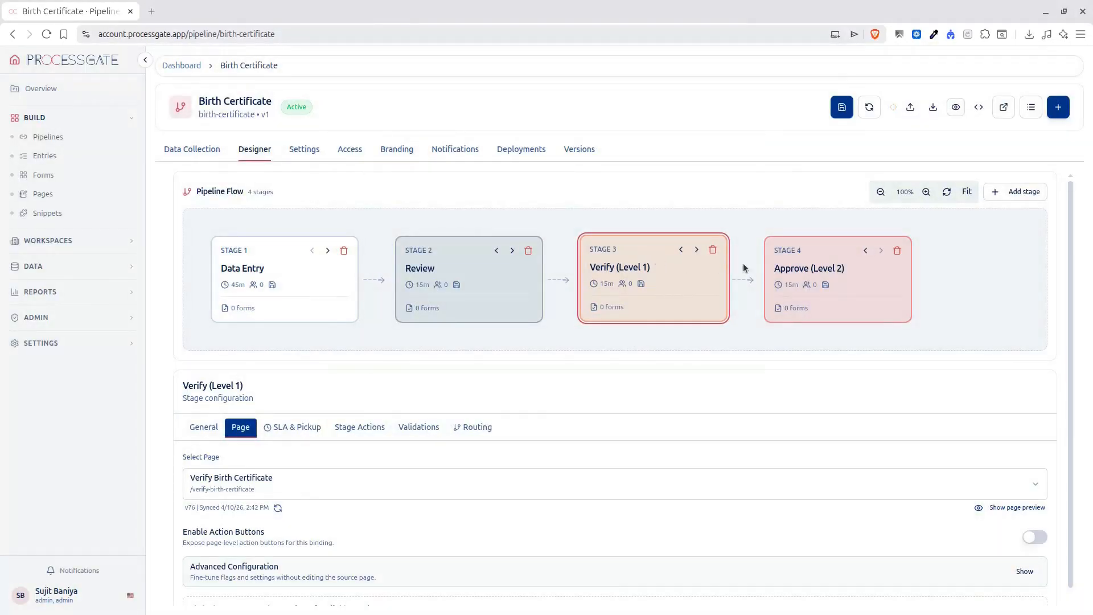
# Bind Approve Birth Certificate to Approve (Level 2), preview it, then view Access and Branding.
pyautogui.click(866, 296)
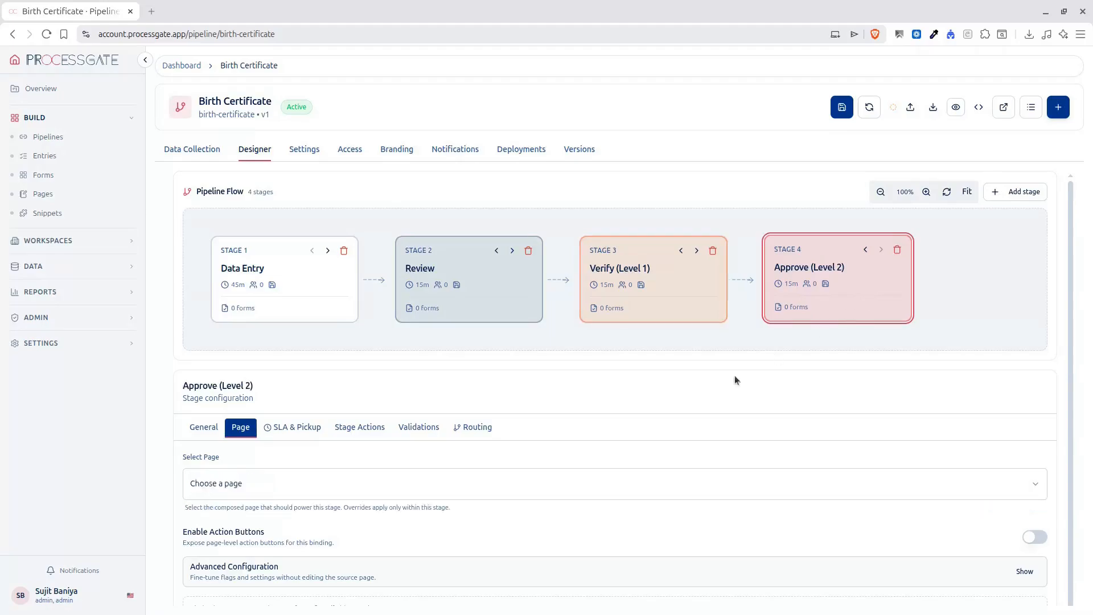
pyautogui.click(287, 493)
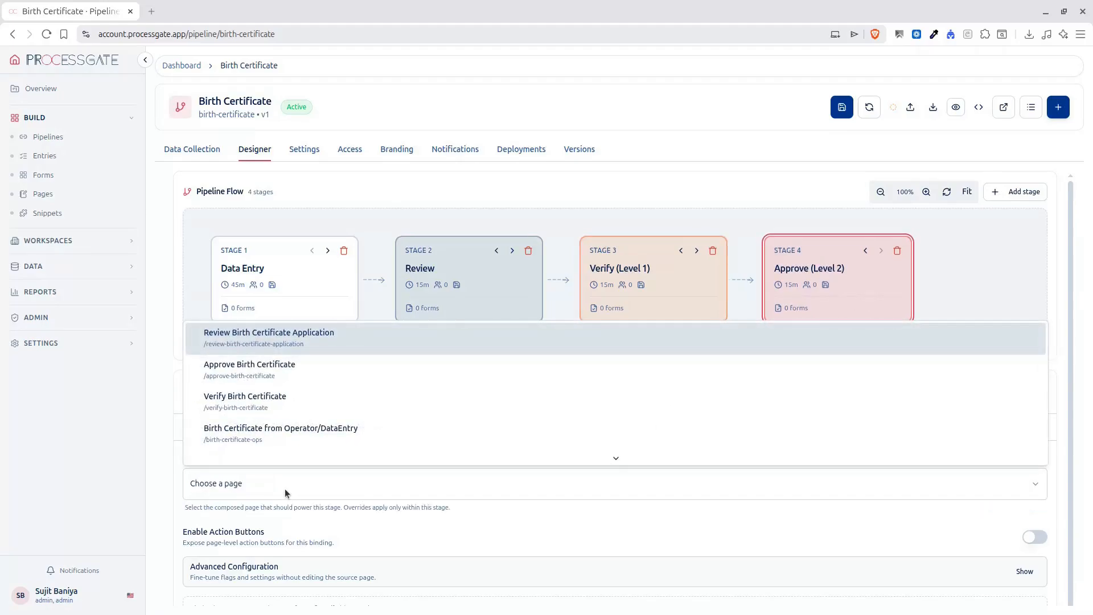
pyautogui.click(259, 367)
pyautogui.scroll(-1, 642, 516)
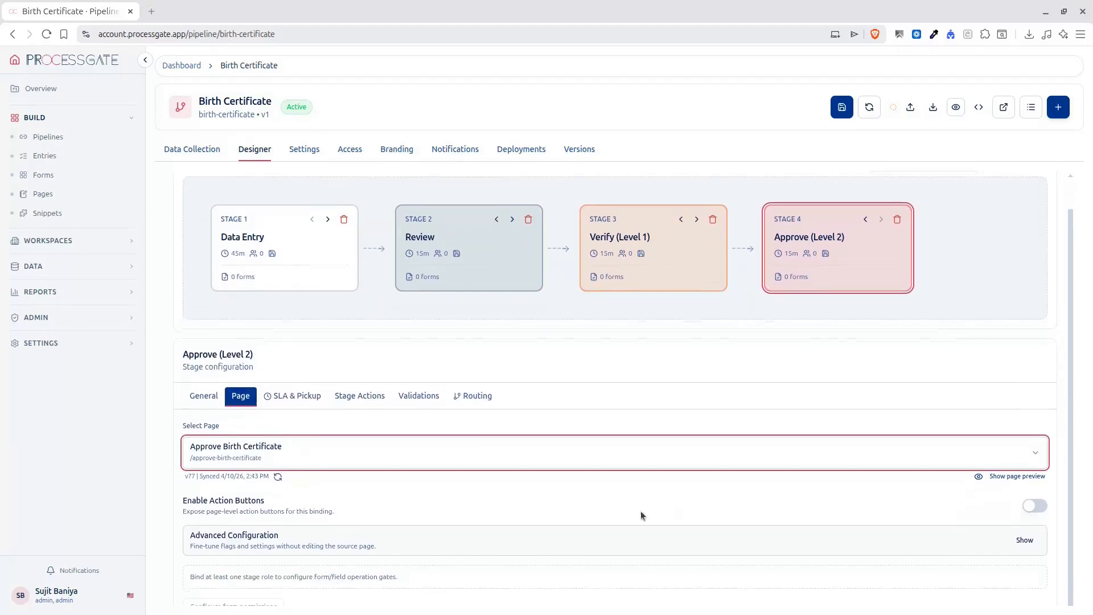
pyautogui.click(278, 476)
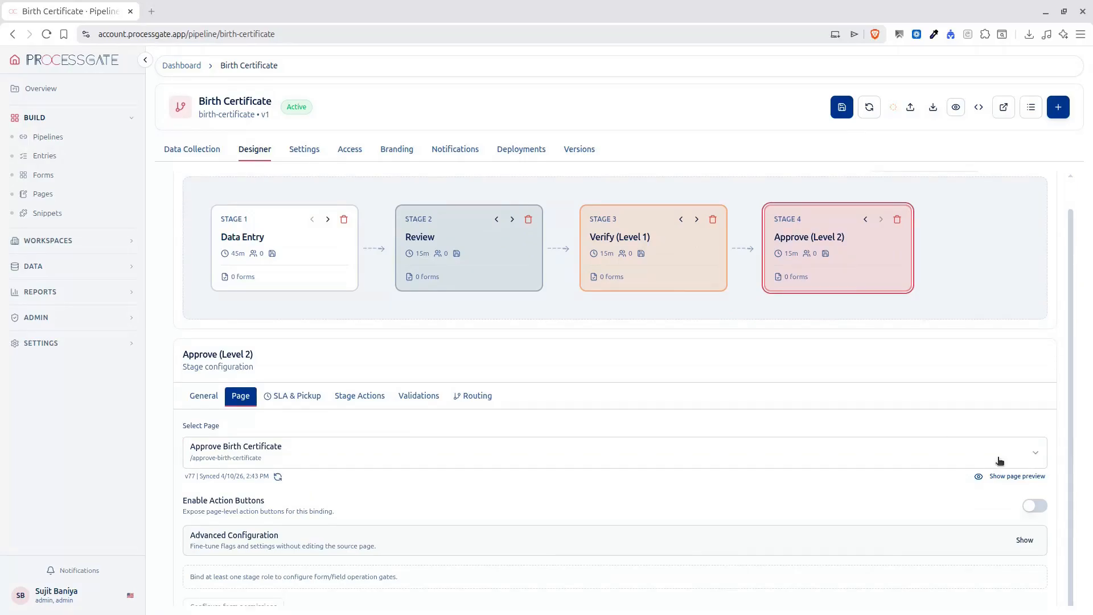
pyautogui.click(1006, 478)
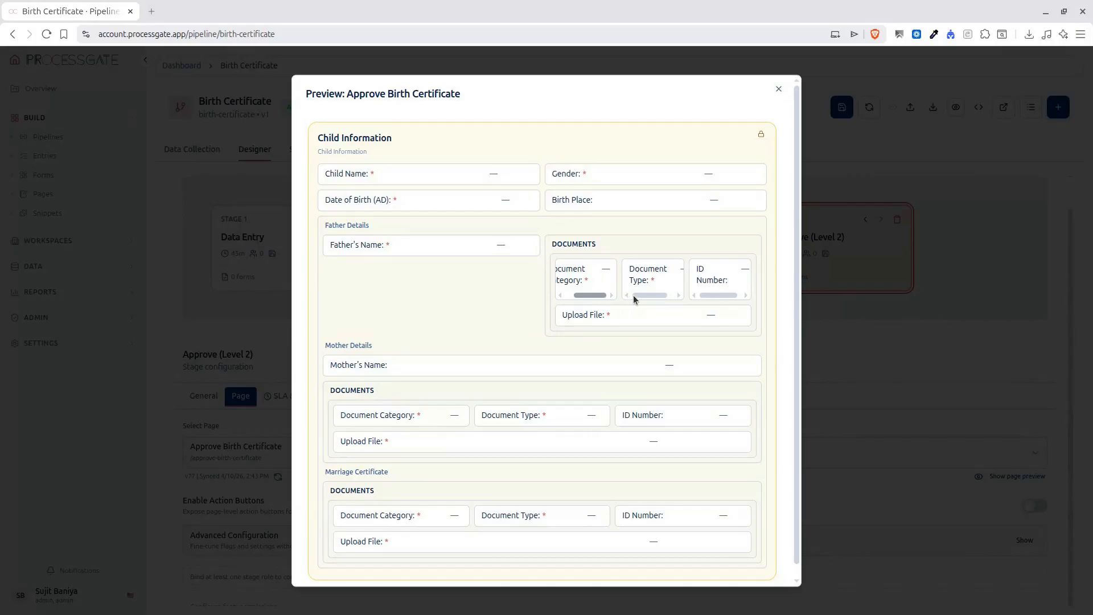
pyautogui.click(778, 89)
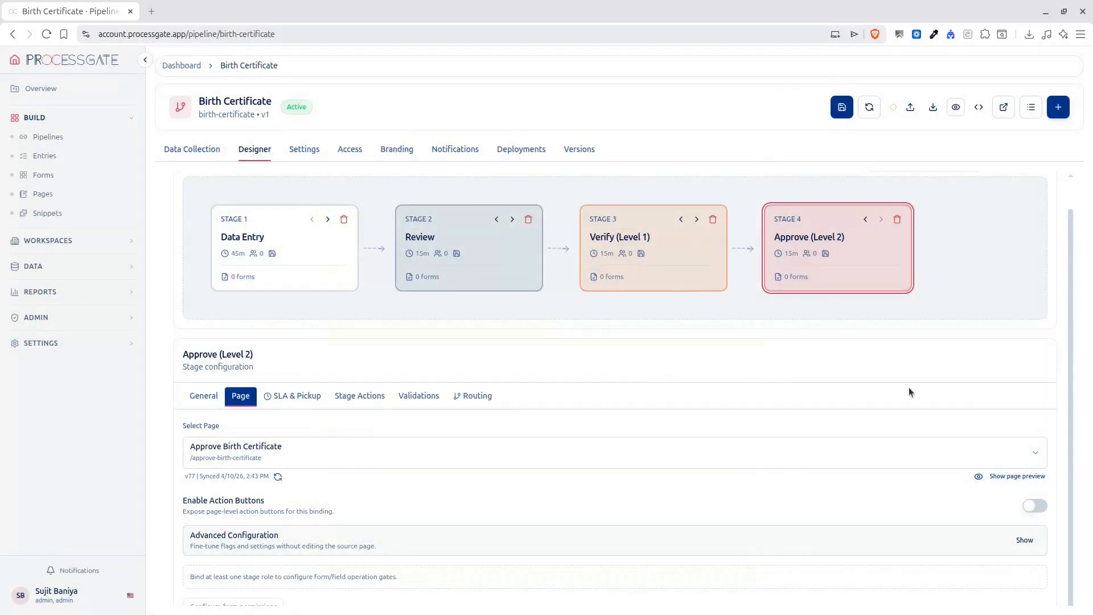
pyautogui.click(350, 149)
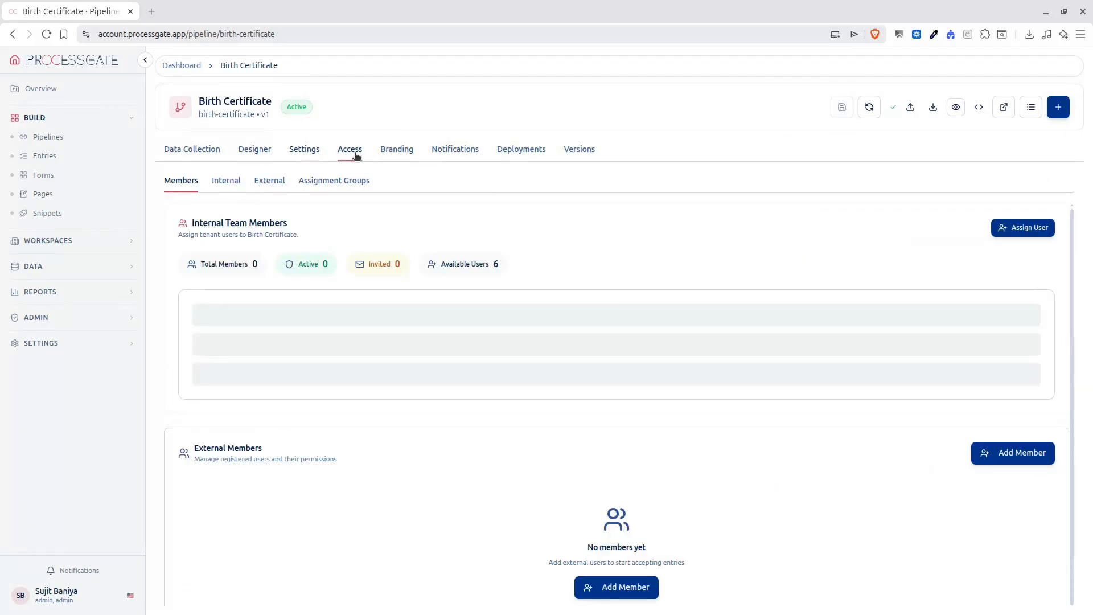
pyautogui.click(398, 151)
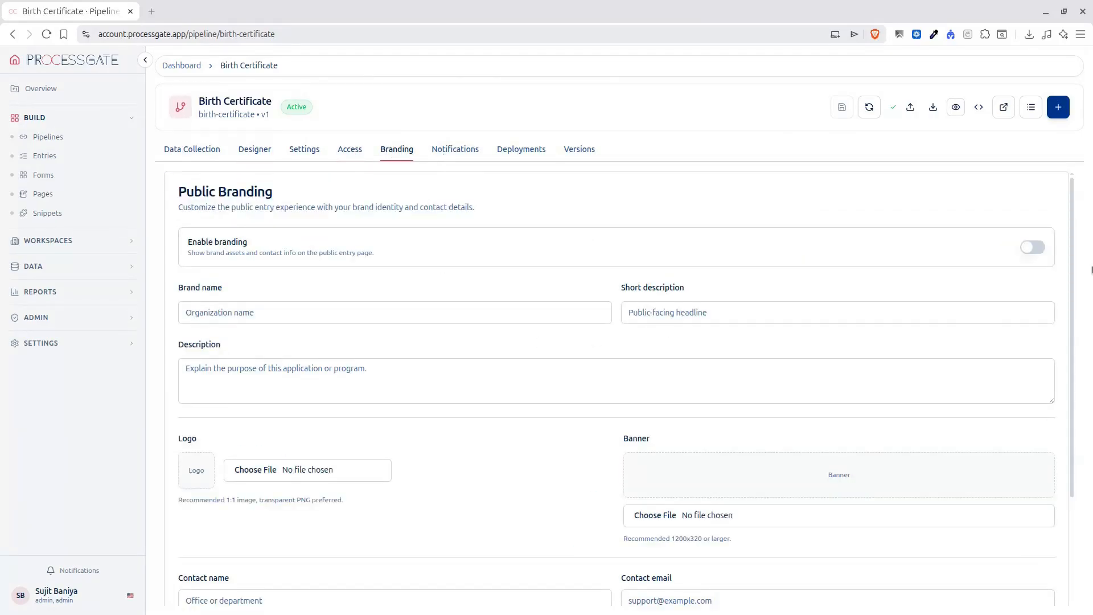
# Scroll through the Branding form, then review the pipeline's Settings and Access members.
pyautogui.scroll(-3, 776, 540)
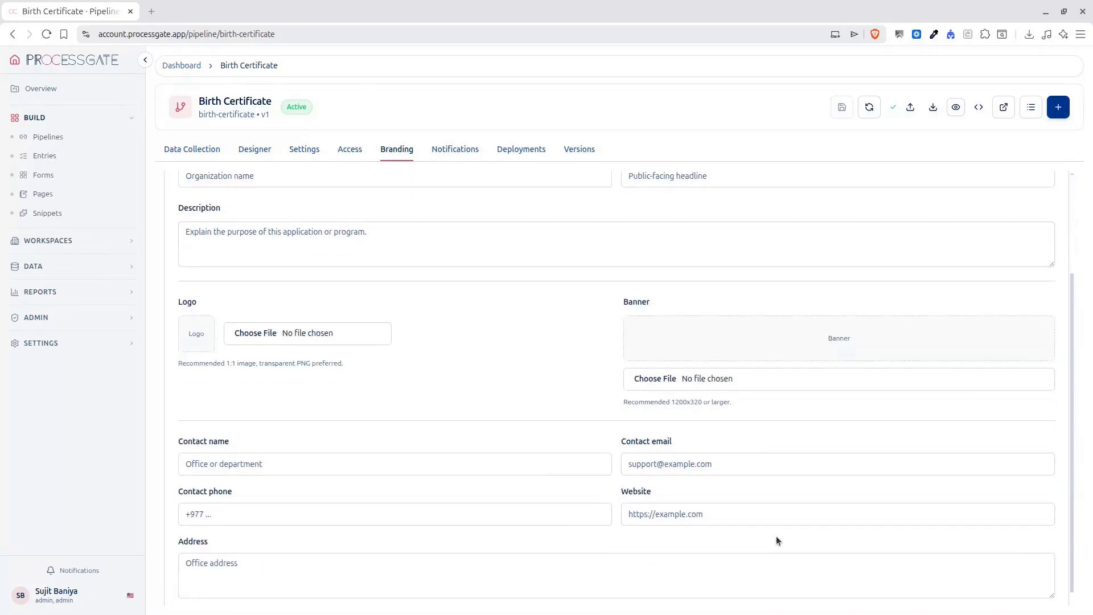
pyautogui.scroll(-1, 783, 512)
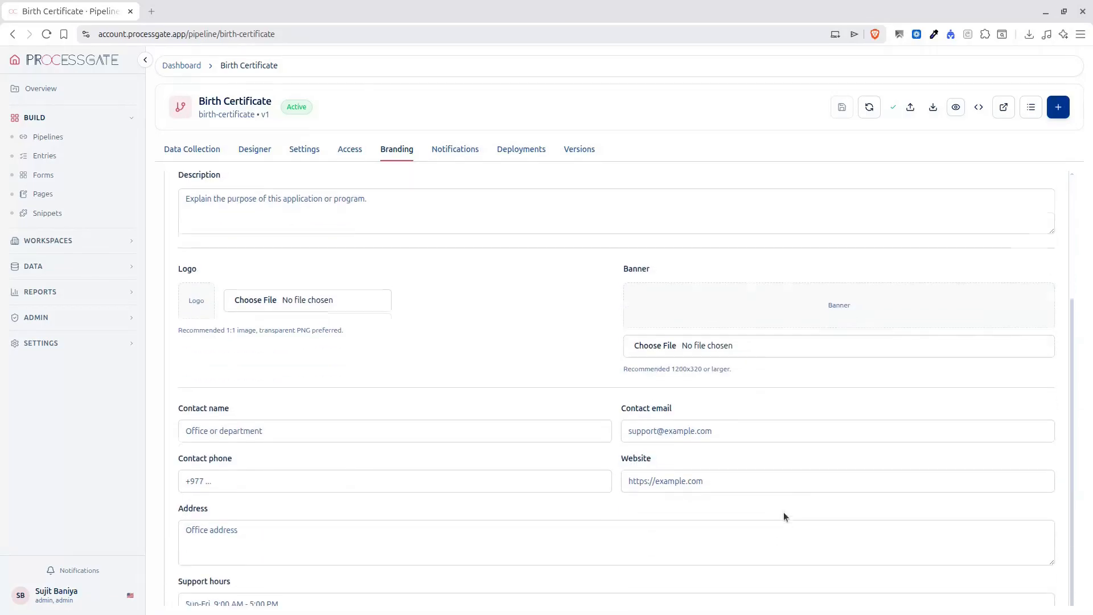
pyautogui.click(296, 151)
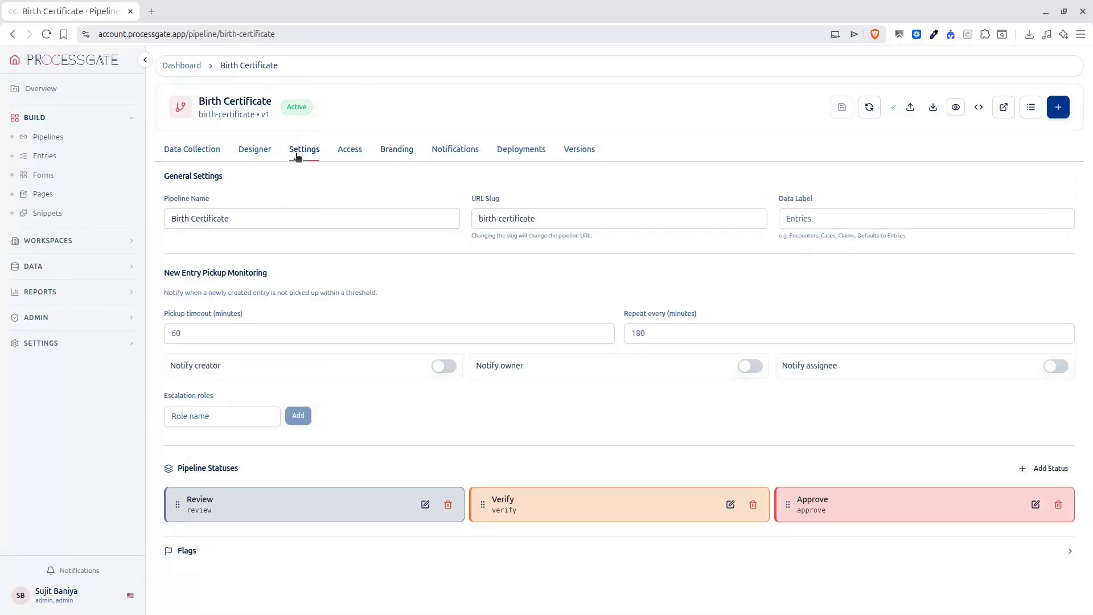
pyautogui.click(351, 150)
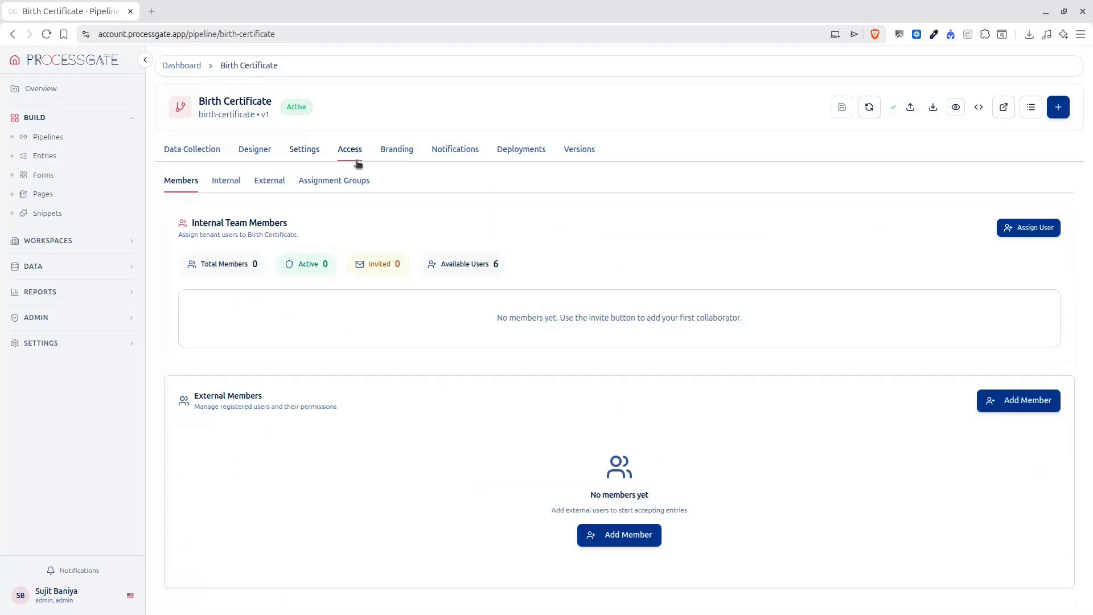
pyautogui.click(314, 151)
# Return to the Designer and check the Data Entry stage's 45-minute SLA.
pyautogui.click(260, 150)
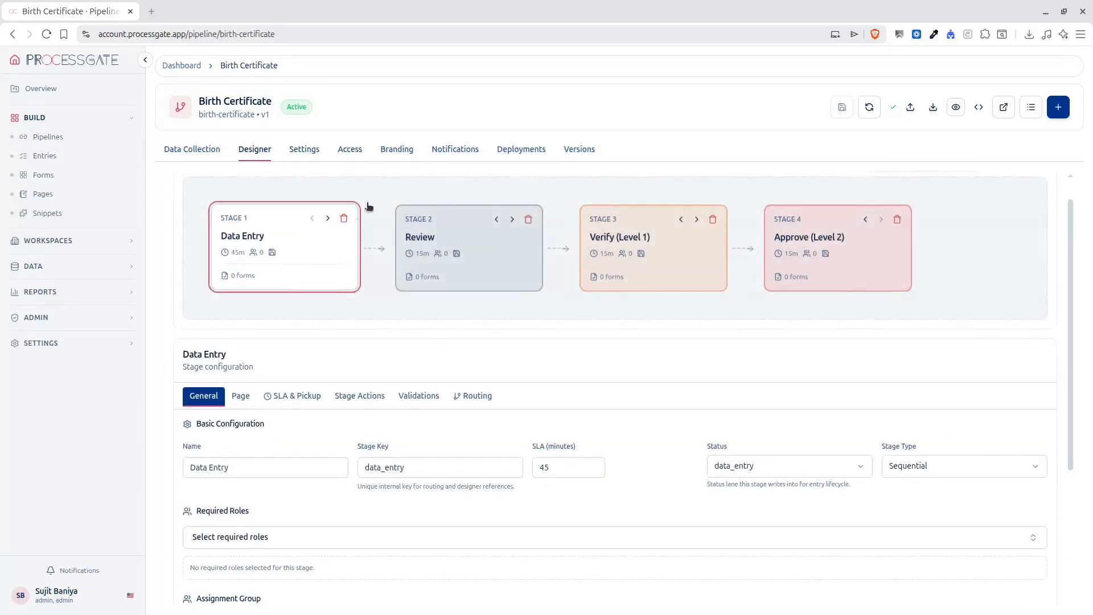
pyautogui.scroll(-3, 478, 406)
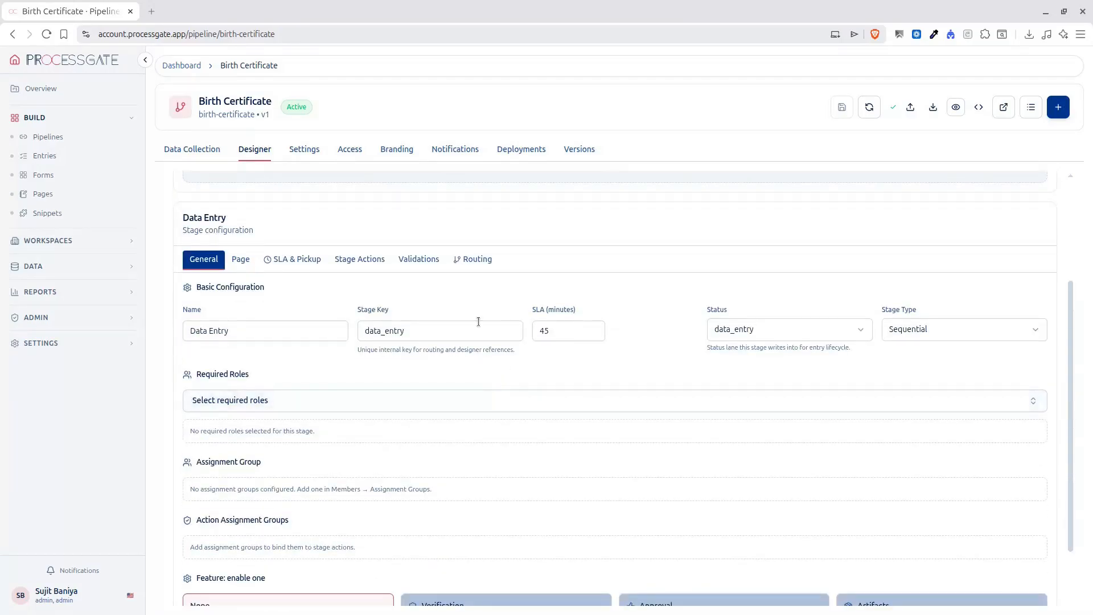
pyautogui.click(573, 332)
pyautogui.scroll(2, 297, 301)
pyautogui.scroll(2, 441, 437)
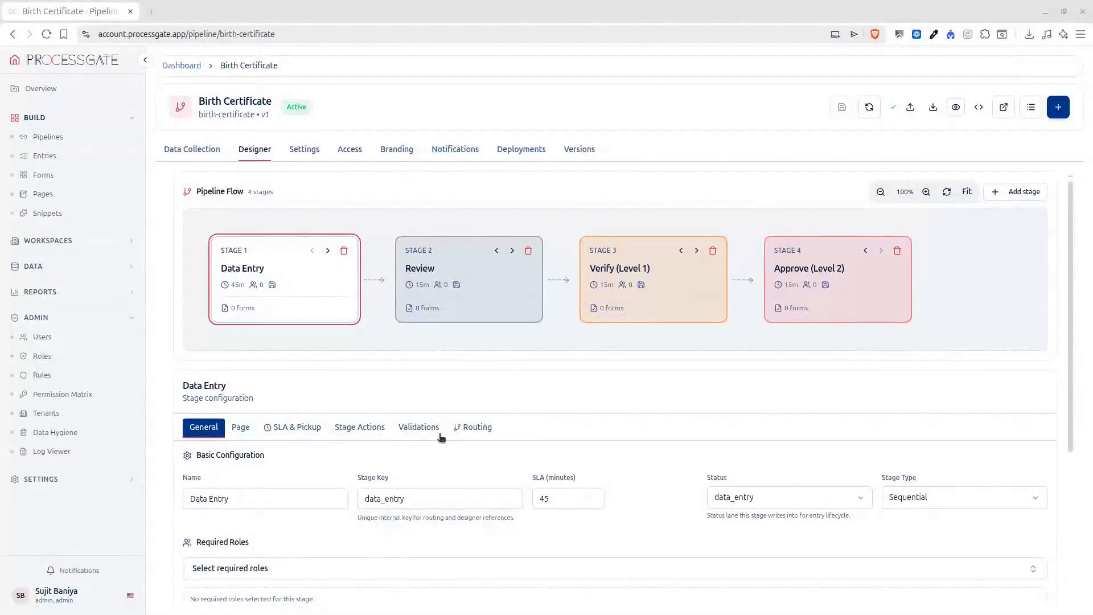
# From Admin > Users, invite a teammate by e-mail with the operator role.
pyautogui.click(46, 337)
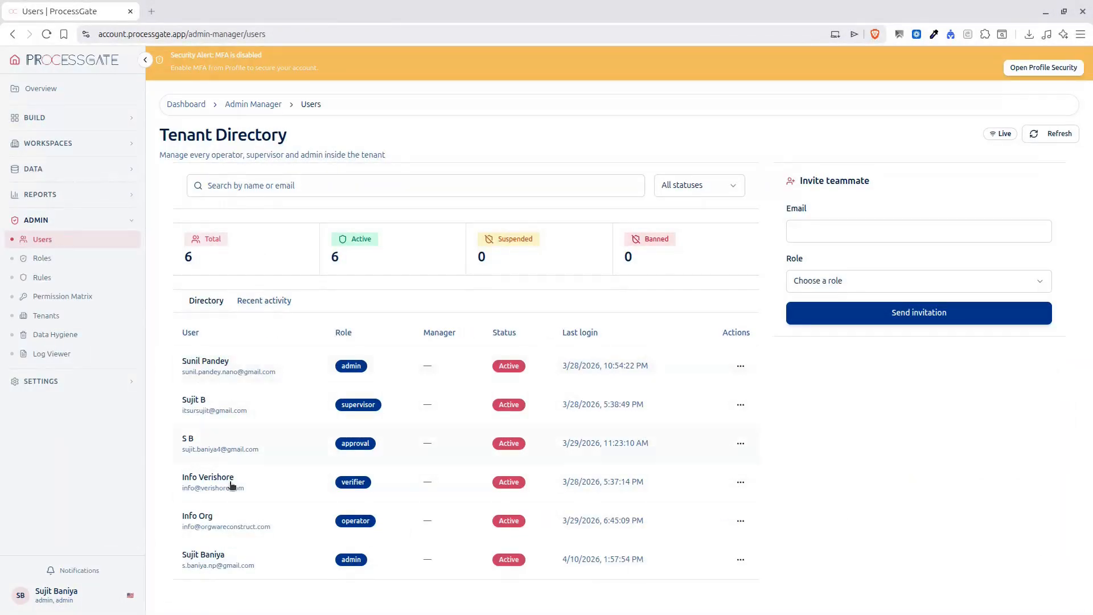
pyautogui.click(852, 225)
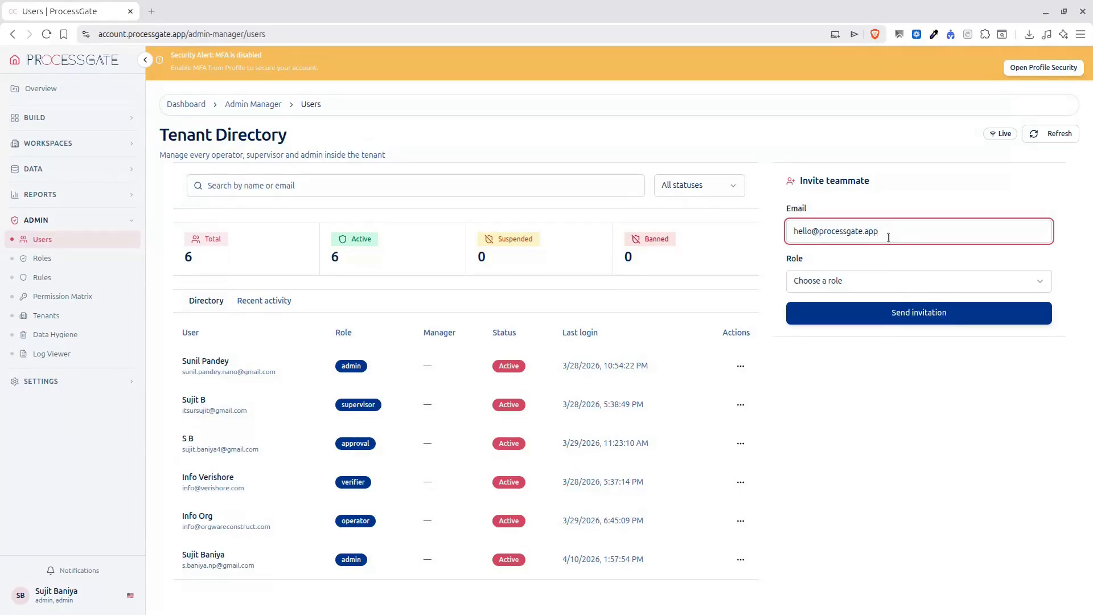
pyautogui.click(869, 279)
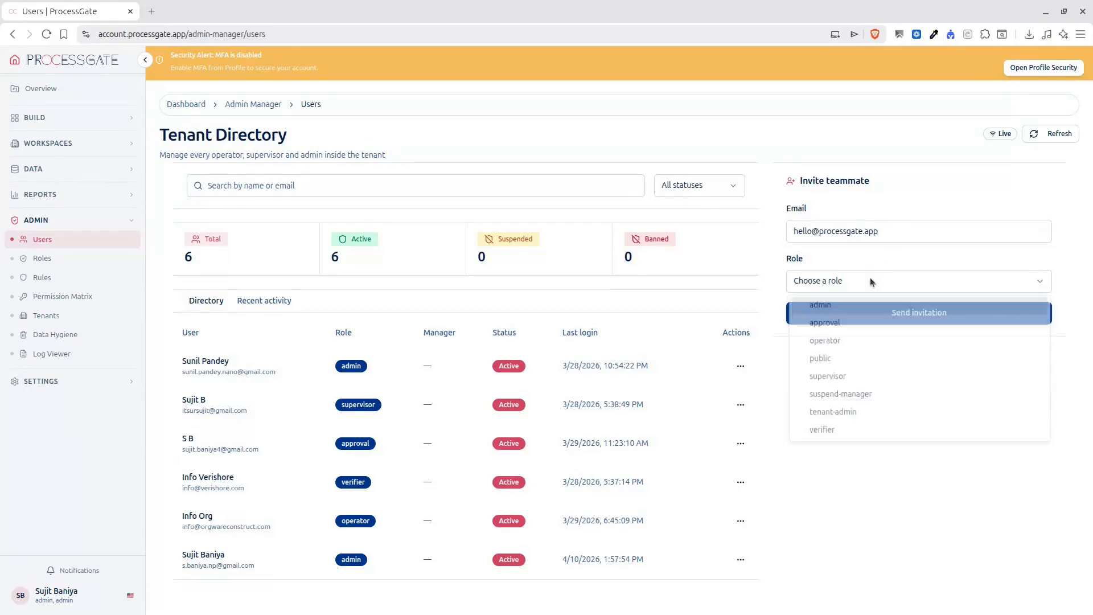
pyautogui.click(838, 339)
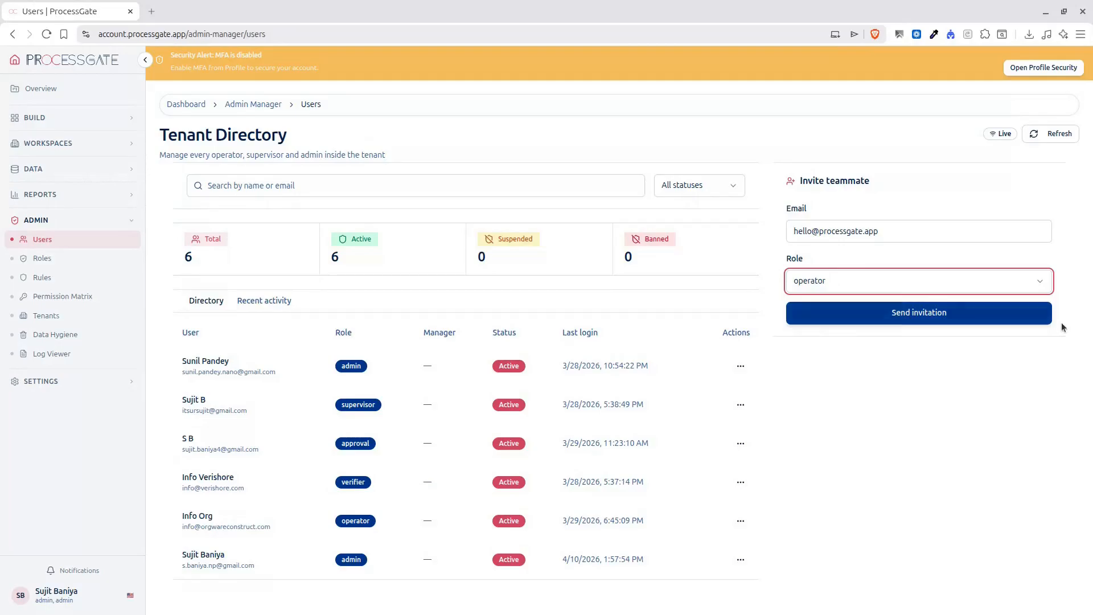
pyautogui.click(964, 310)
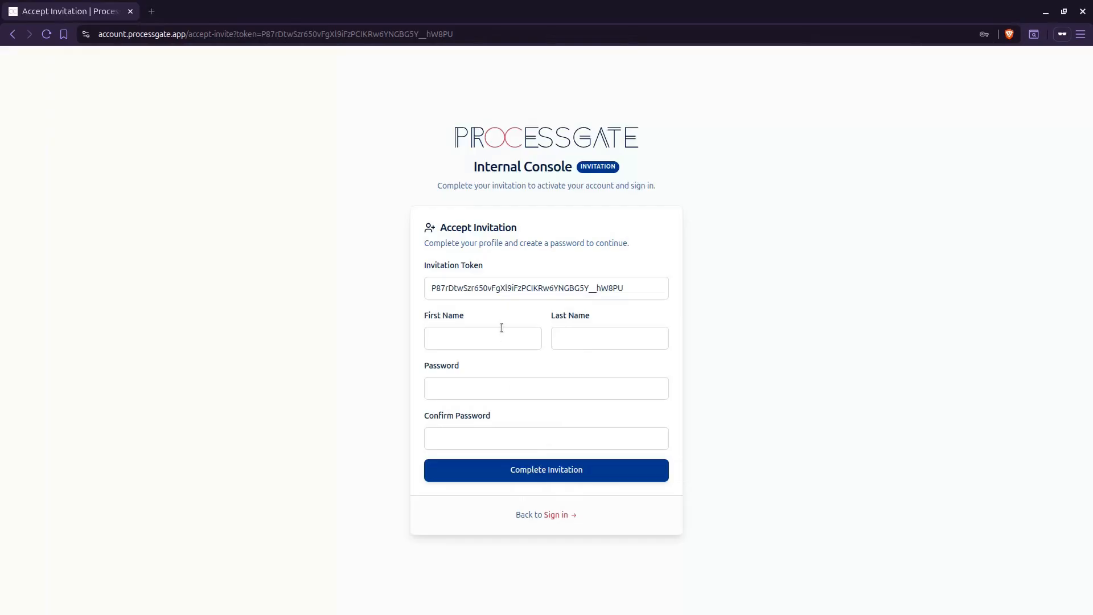
# Complete the invitation form with the new user's first name and sign in as the new operator.
pyautogui.click(497, 339)
pyautogui.write('Pr')
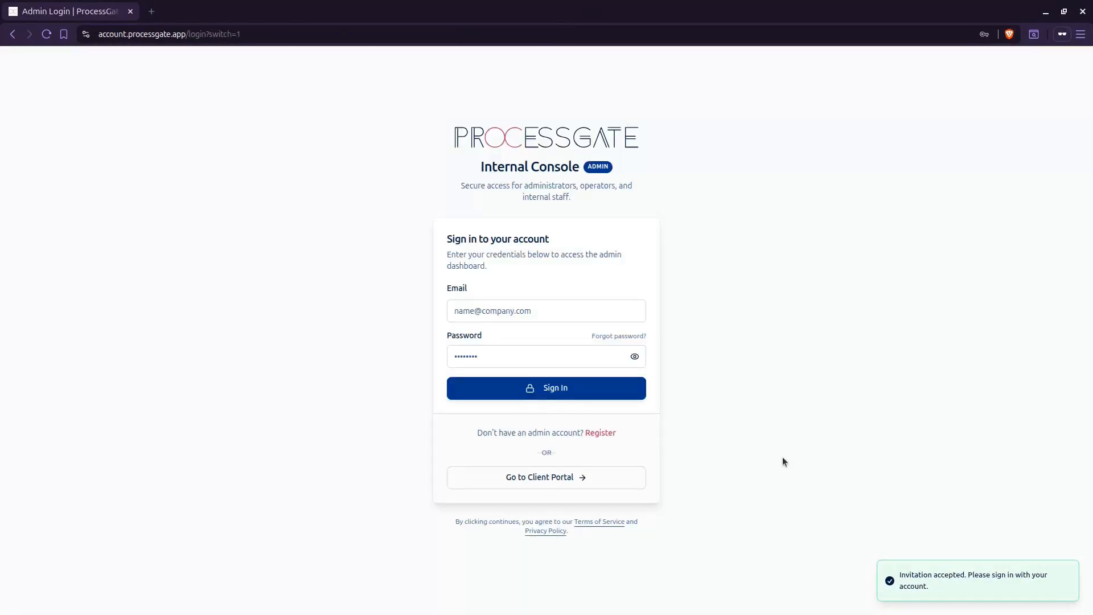
pyautogui.click(584, 310)
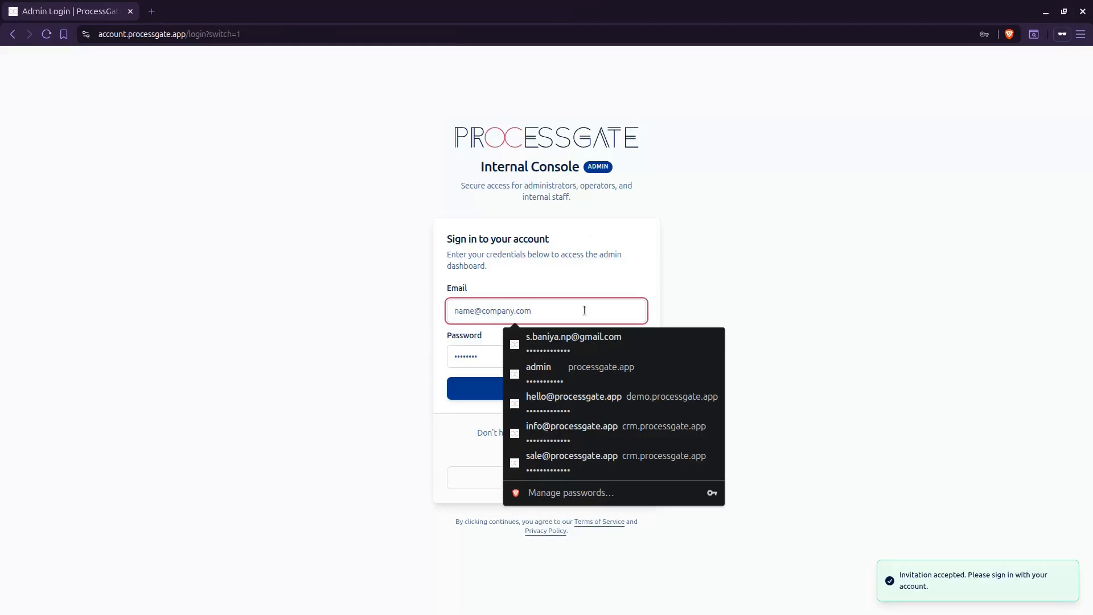
pyautogui.click(563, 402)
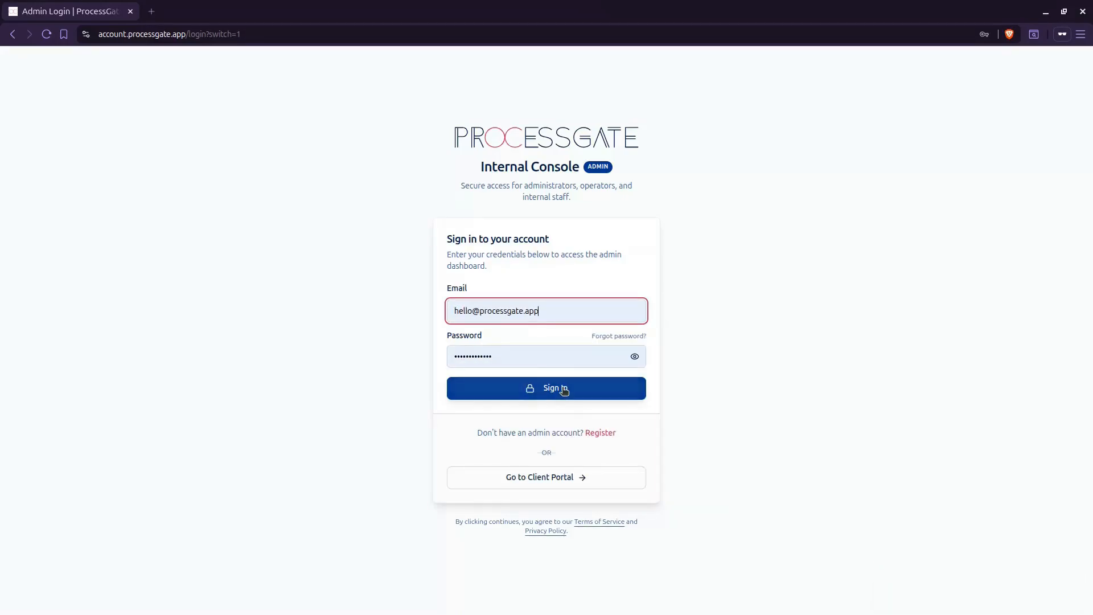
pyautogui.click(562, 390)
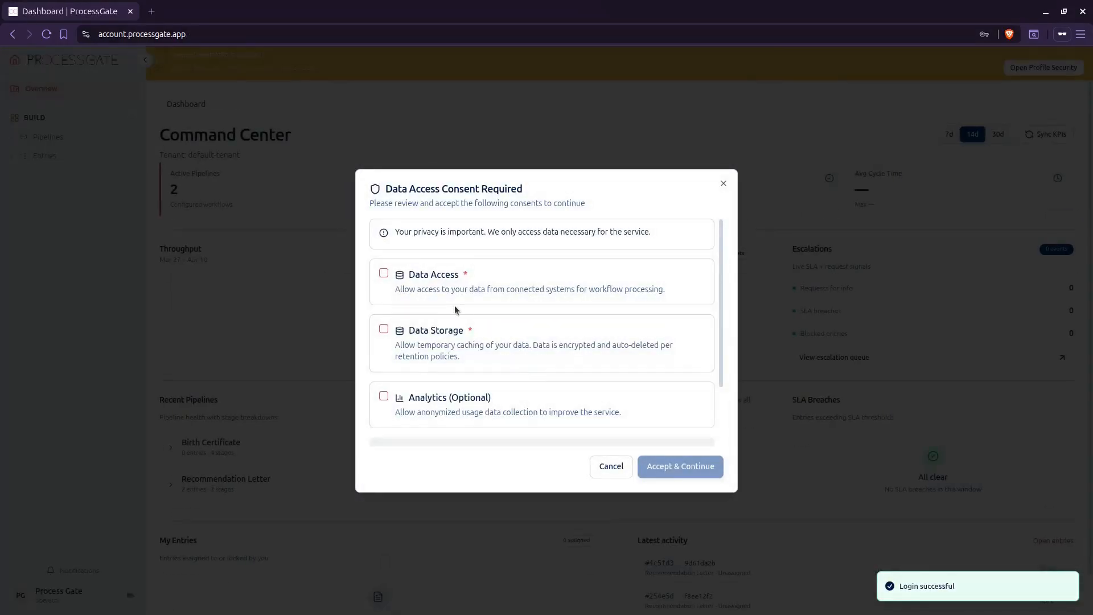
# Grant Data Access and Data Storage consents, accept, and return to the Pipelines list.
pyautogui.click(384, 273)
pyautogui.click(384, 329)
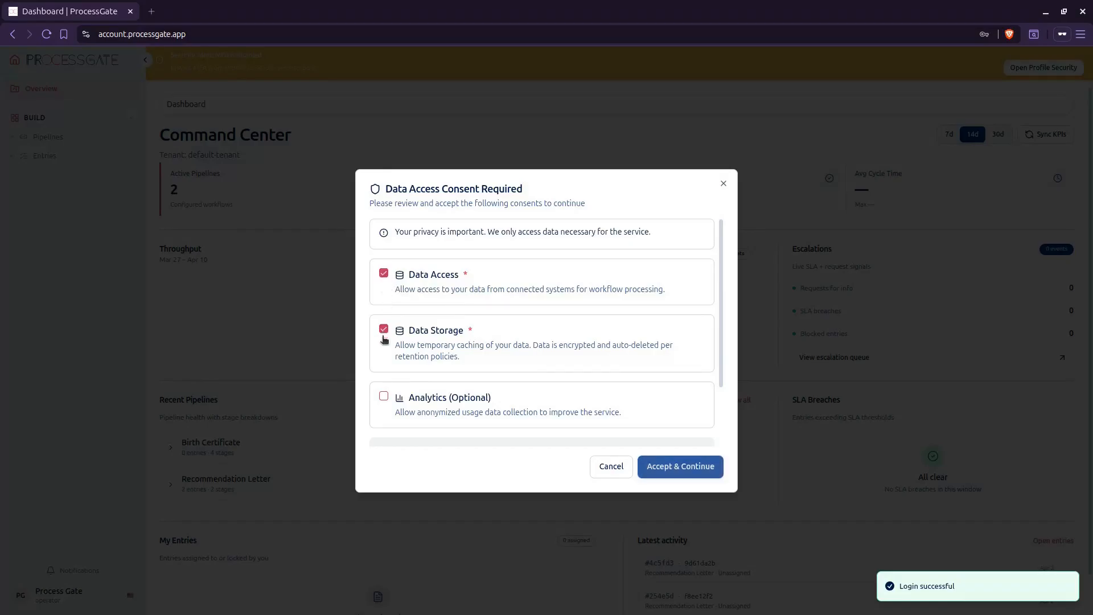
pyautogui.scroll(-2, 383, 353)
pyautogui.click(706, 466)
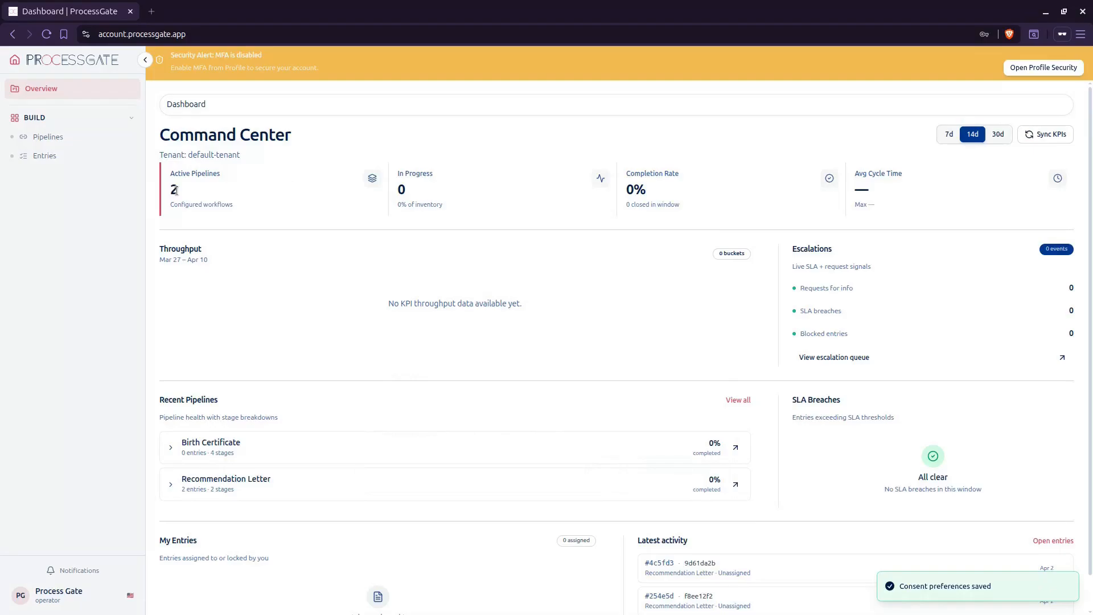
pyautogui.click(80, 138)
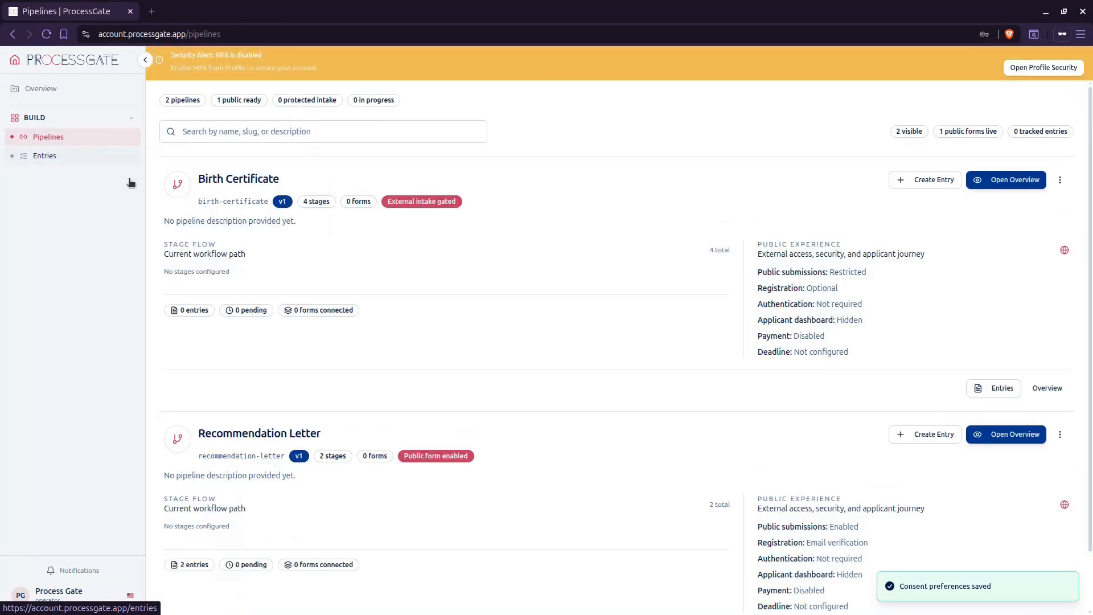
pyautogui.scroll(-1, 571, 563)
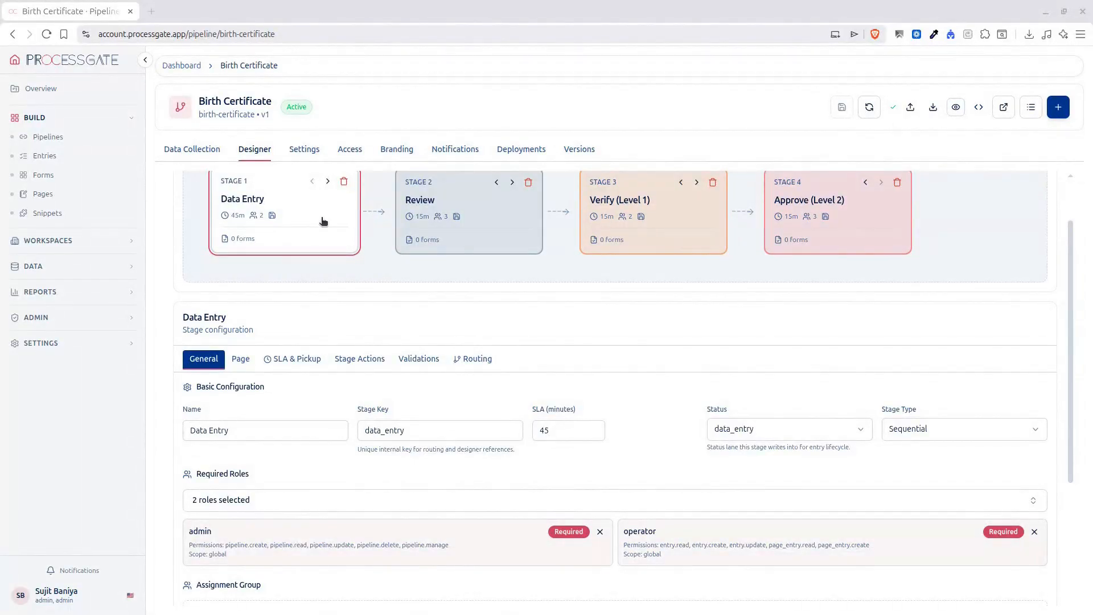
# Check the required roles lists for the Data Entry and Review stages.
pyautogui.click(240, 365)
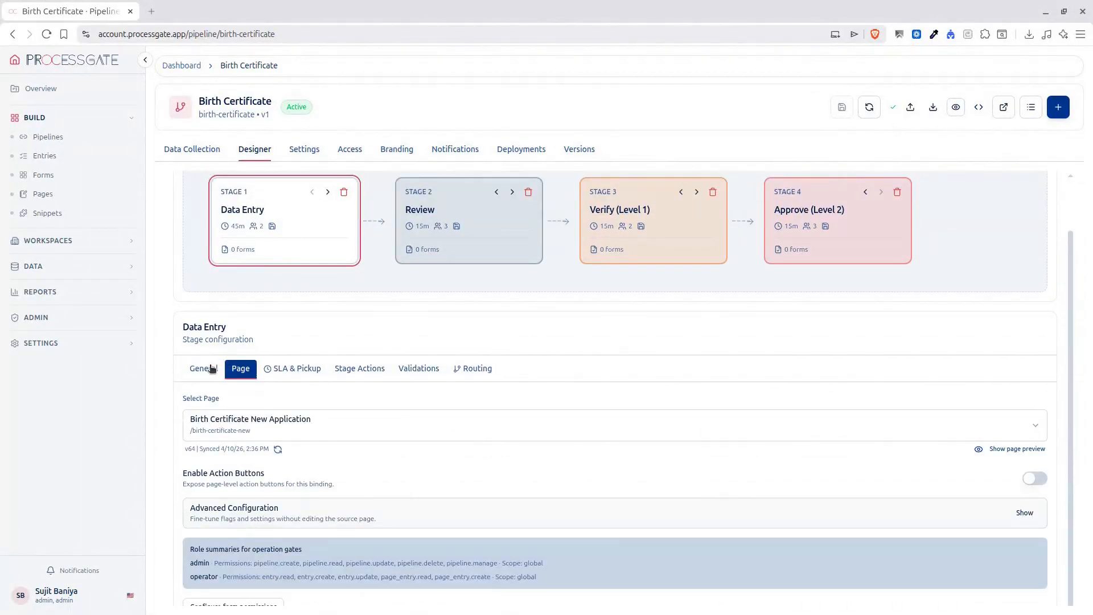
pyautogui.click(211, 369)
pyautogui.click(255, 509)
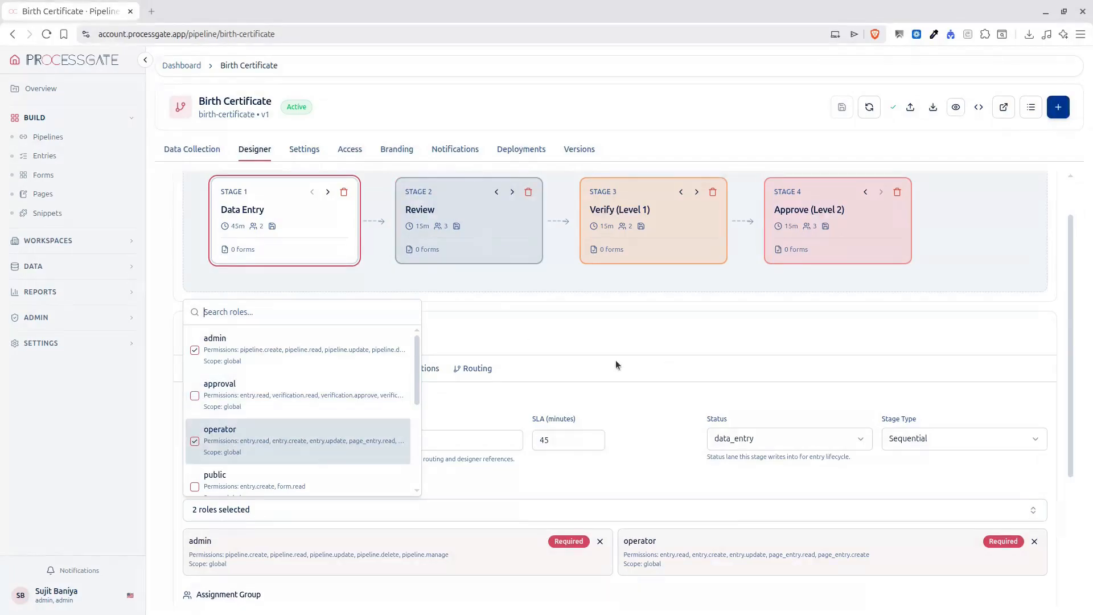
pyautogui.click(421, 210)
pyautogui.click(280, 511)
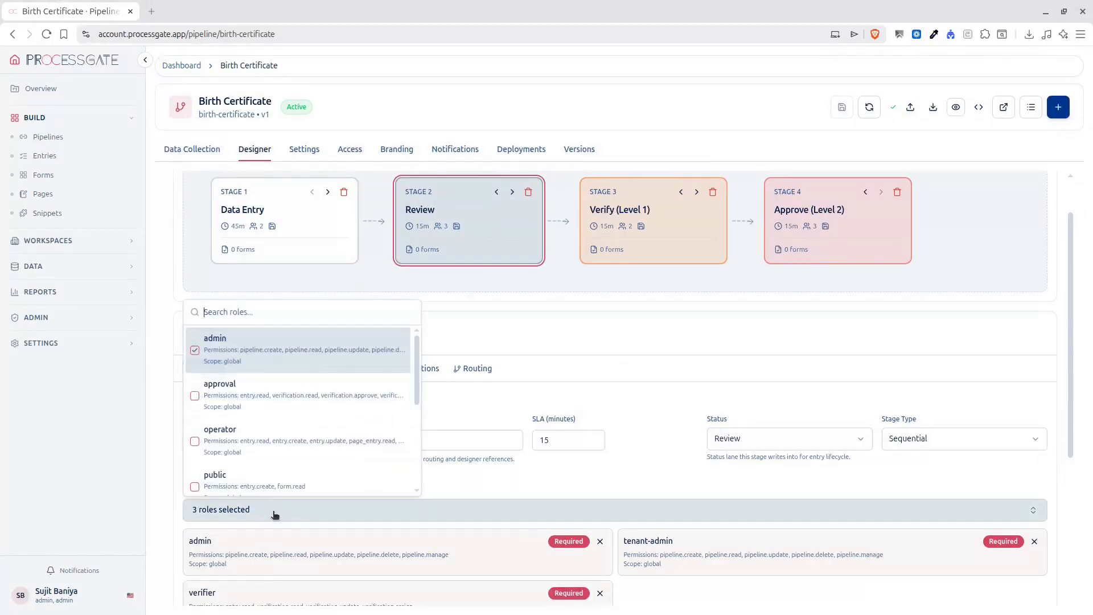
pyautogui.scroll(-2, 254, 399)
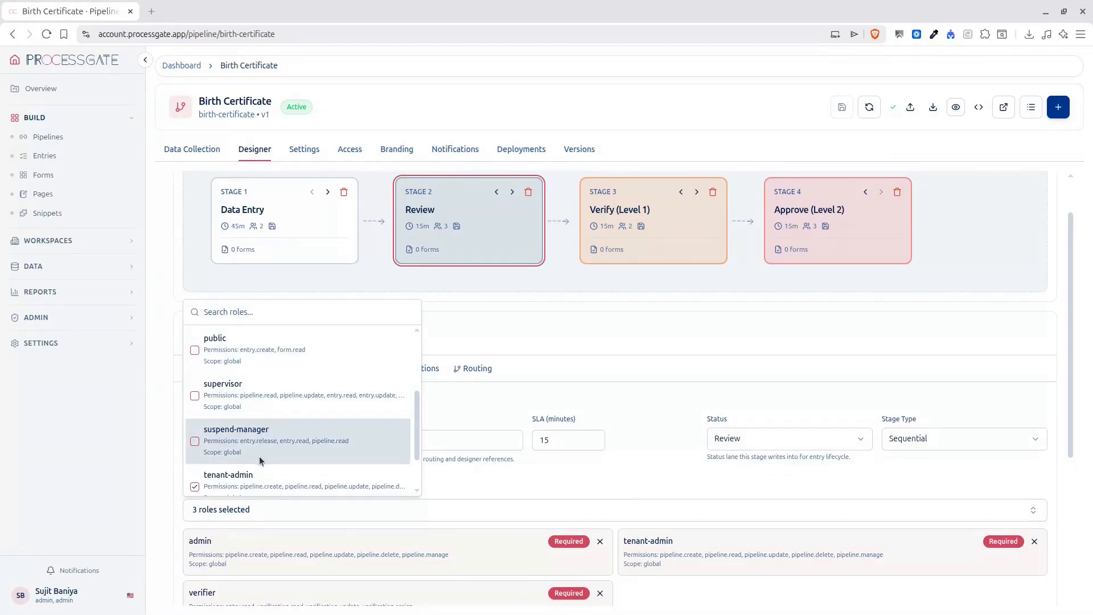
pyautogui.scroll(-2, 258, 457)
# Check the Verify (Level 1) stage's required roles, then bring up saved logins for the admin console.
pyautogui.click(652, 219)
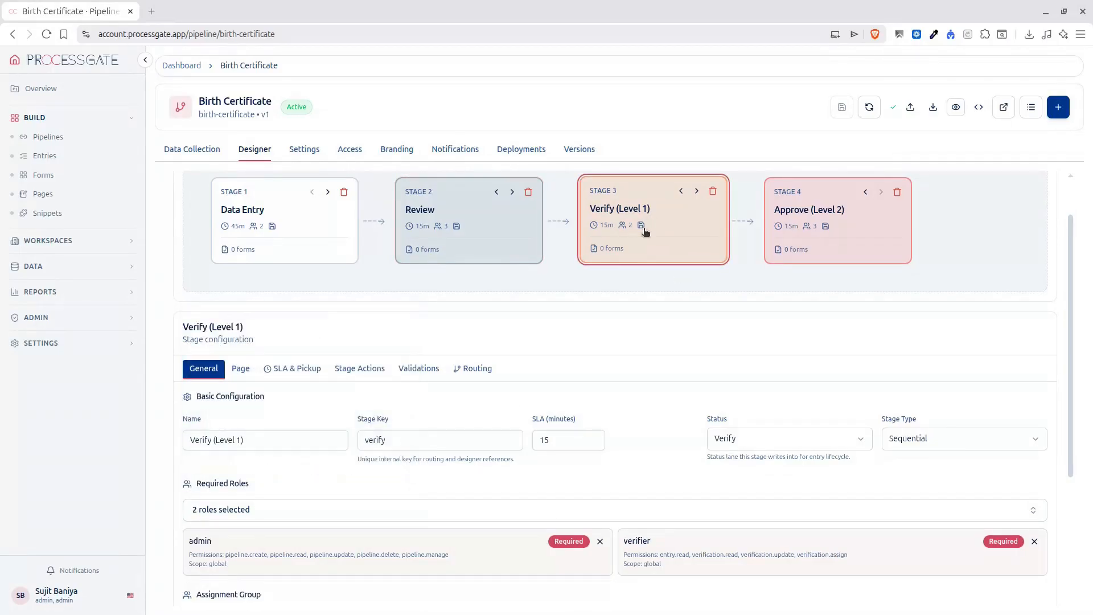
pyautogui.scroll(-2, 278, 484)
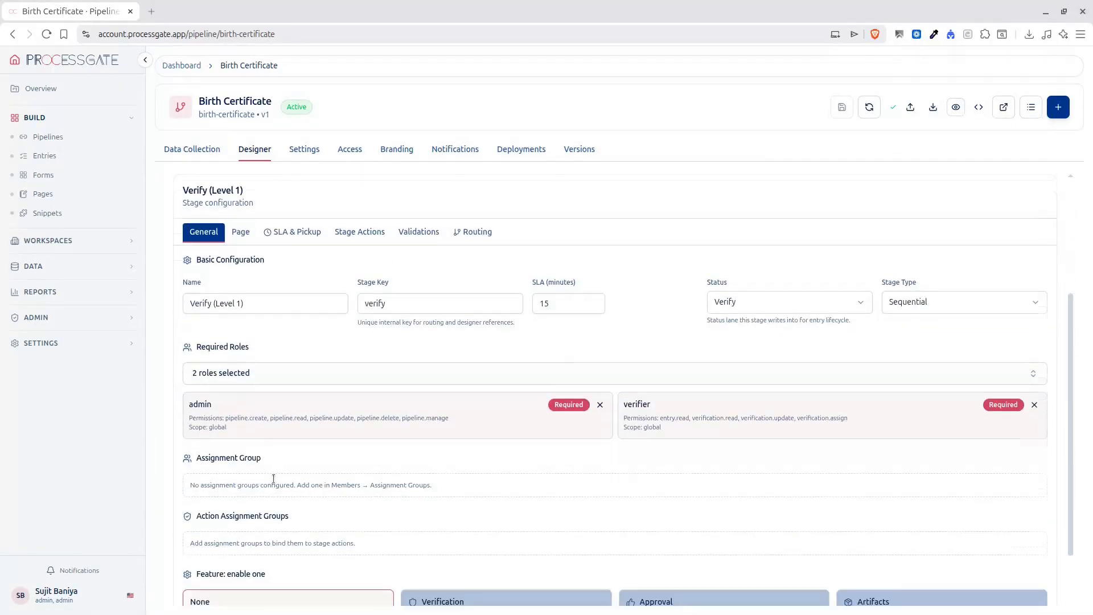
pyautogui.click(268, 372)
pyautogui.scroll(-5, 287, 515)
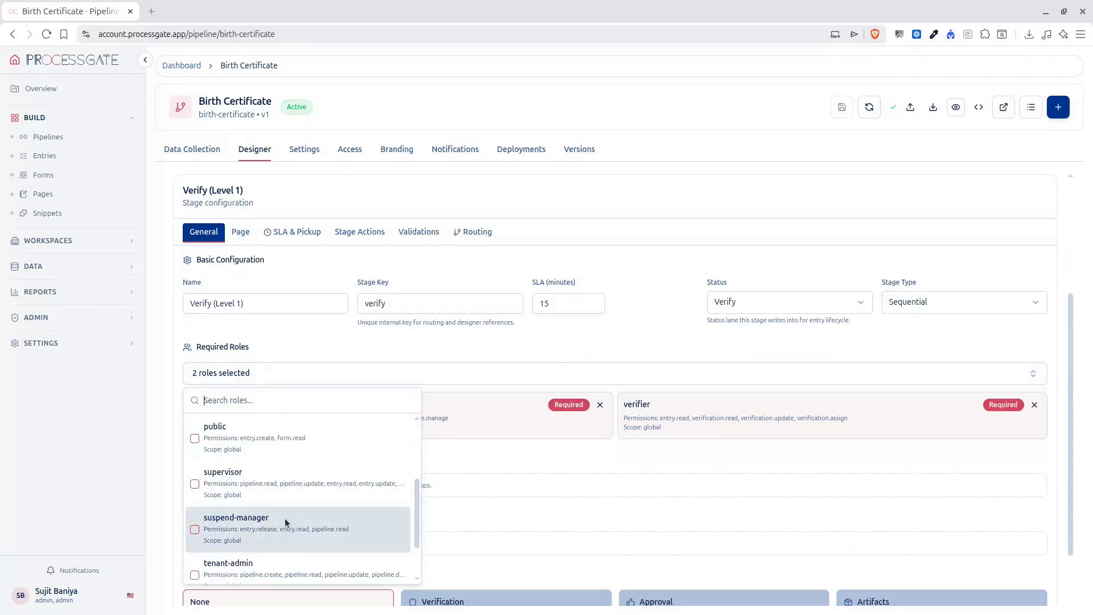
pyautogui.scroll(3, 903, 392)
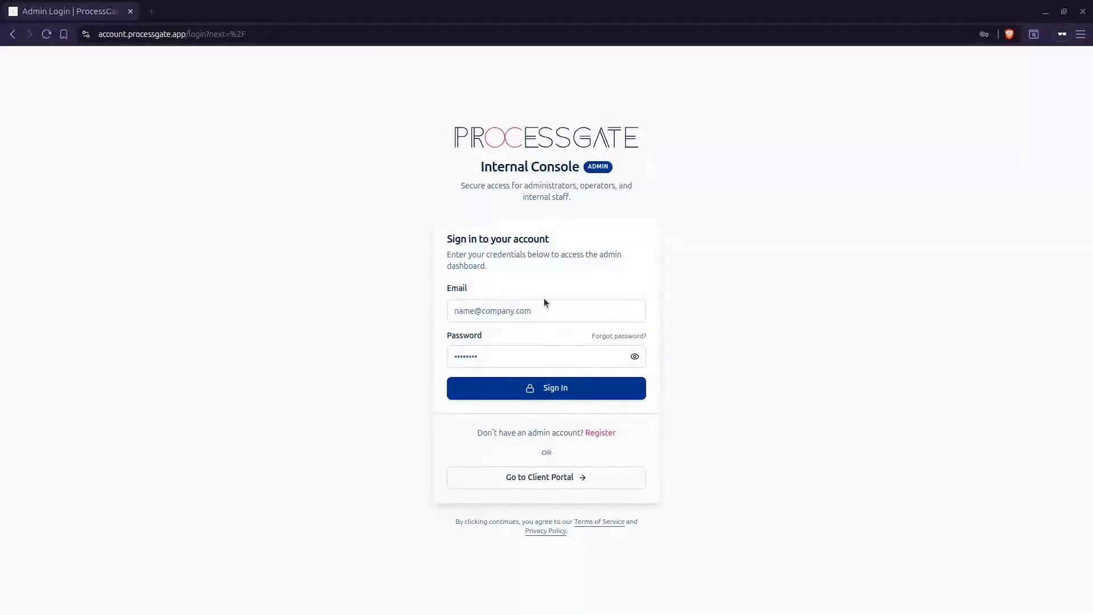
pyautogui.click(545, 312)
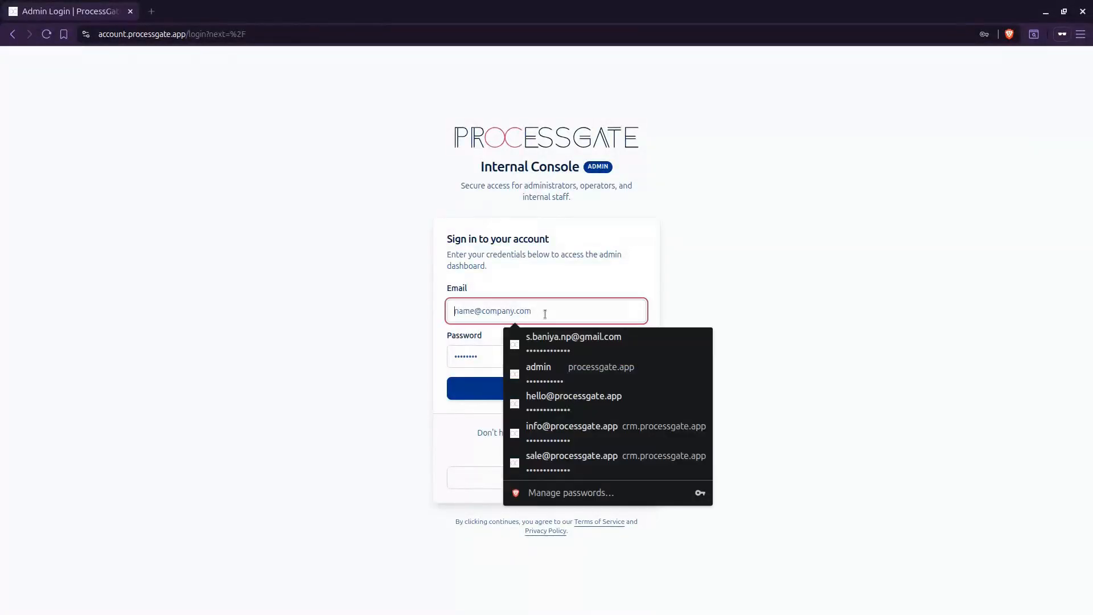
# Sign in with the saved operator login and start a new Birth Certificate entry from Pipelines.
pyautogui.click(593, 408)
pyautogui.click(589, 397)
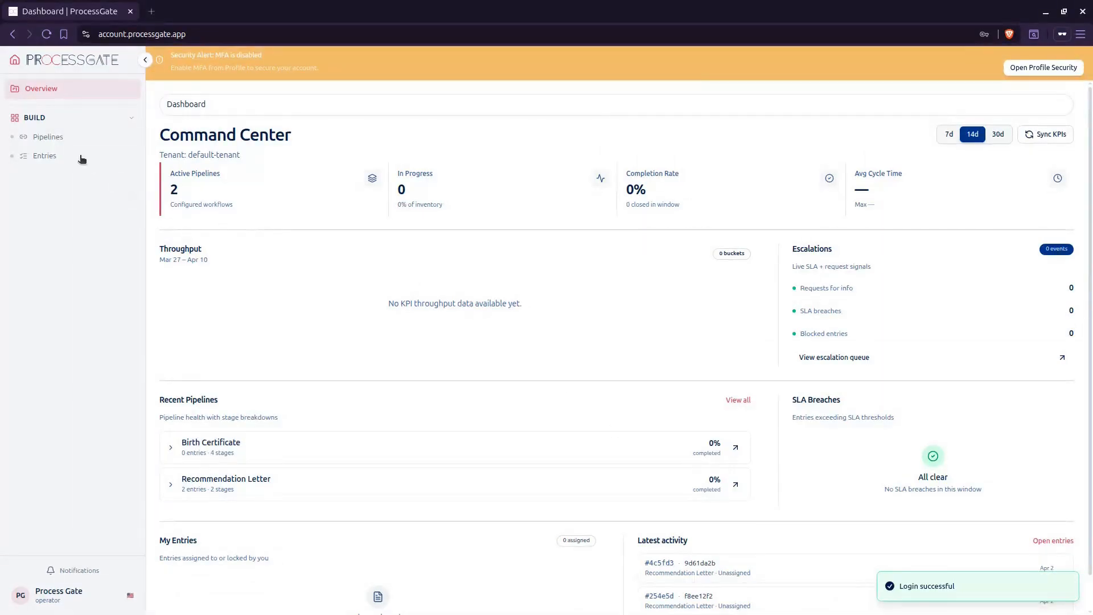
pyautogui.click(70, 137)
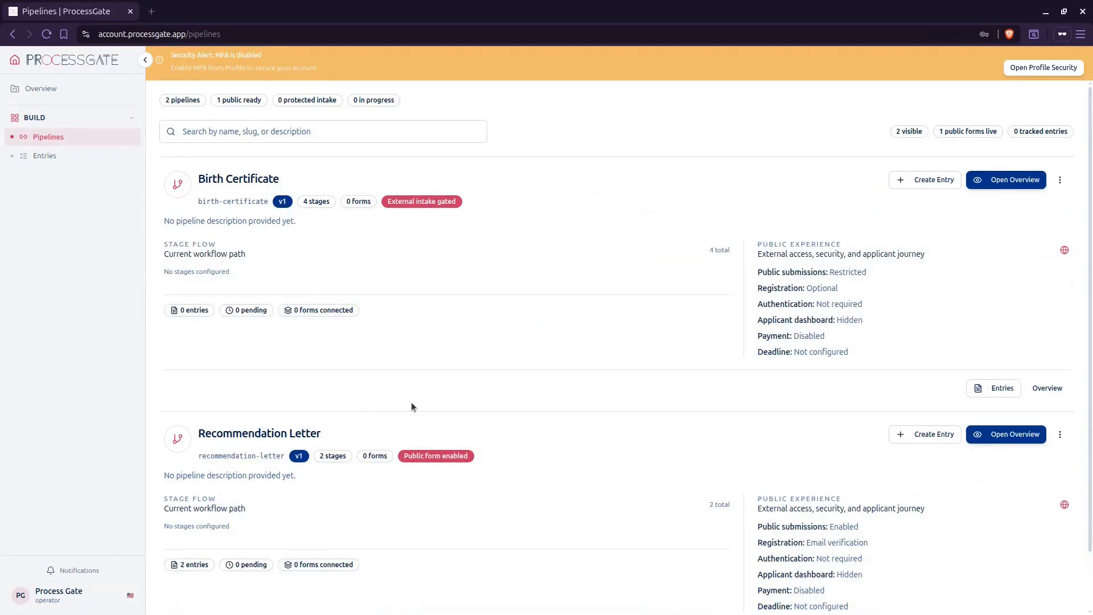
pyautogui.scroll(-1, 464, 444)
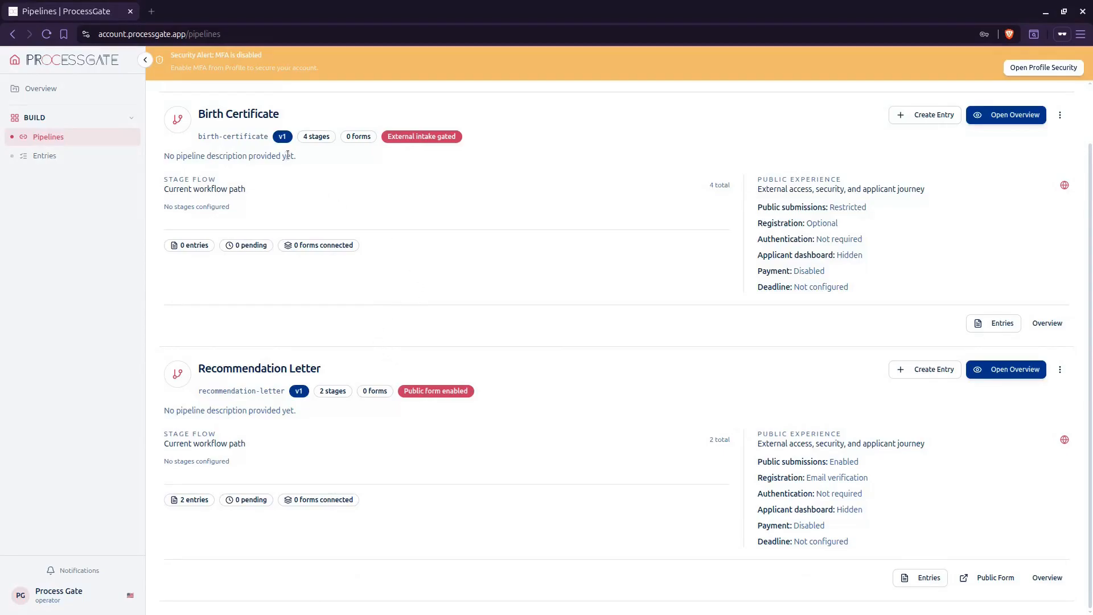
pyautogui.click(1006, 115)
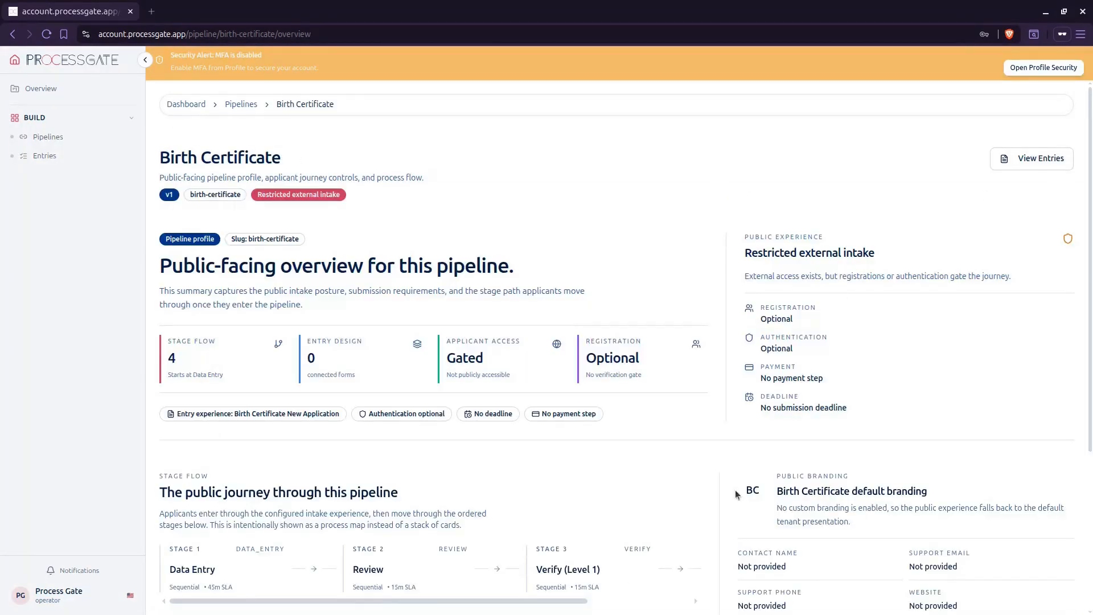
pyautogui.click(88, 143)
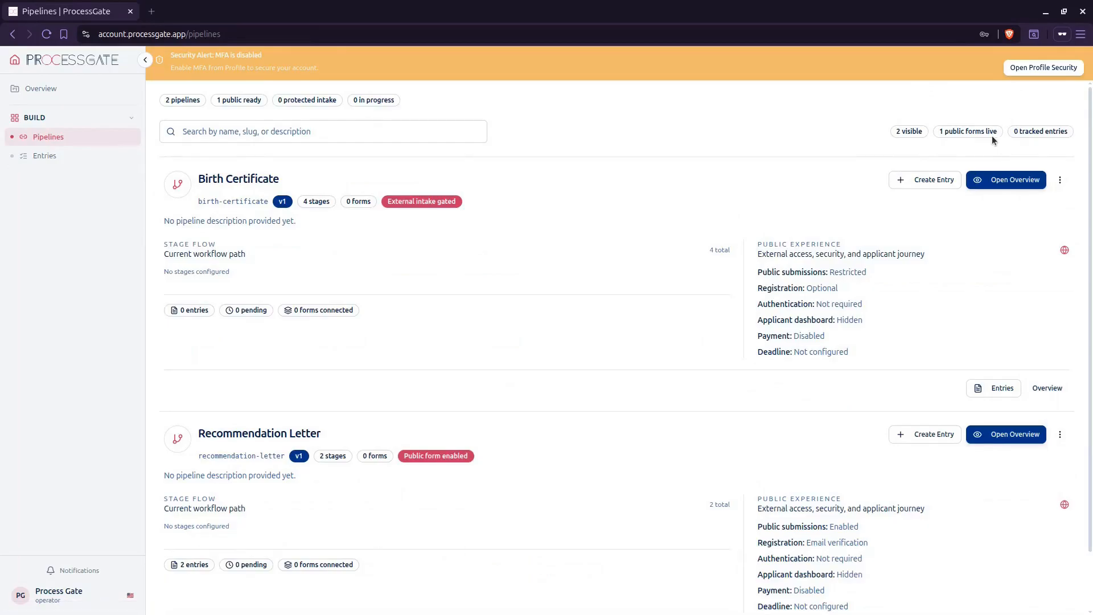
pyautogui.click(938, 186)
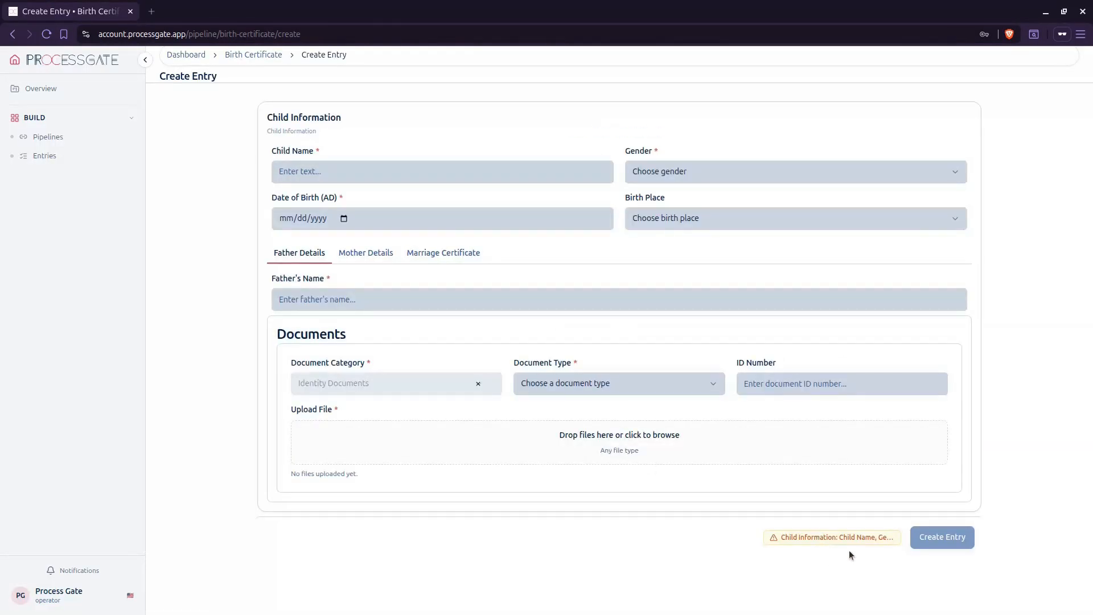
# Fill in the child's name, set gender to Female, and pick the date of birth.
pyautogui.click(413, 172)
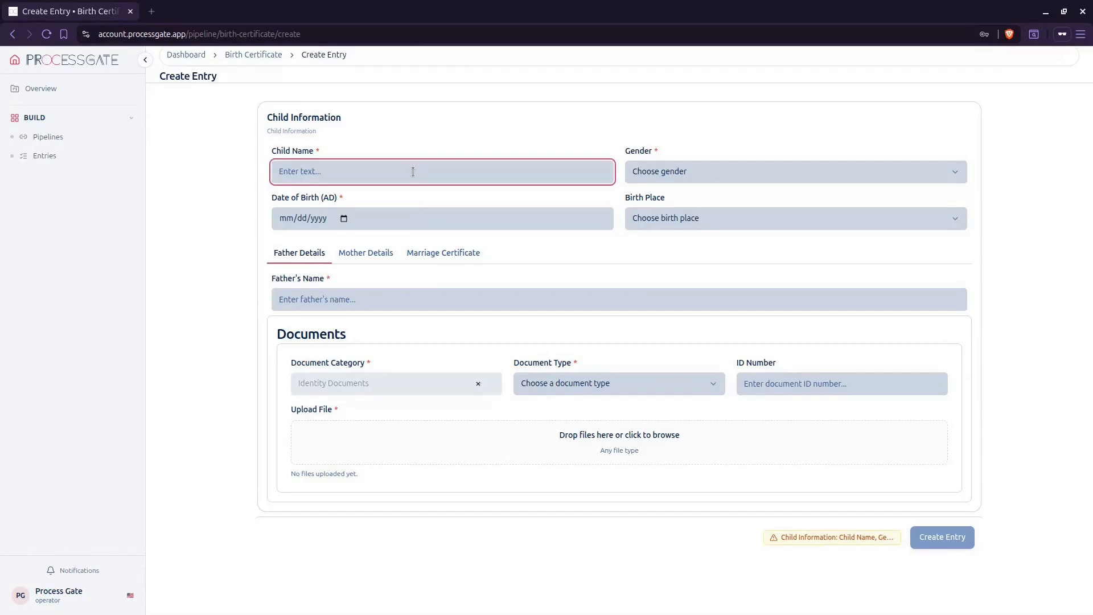
pyautogui.write('Sanvi Baniya')
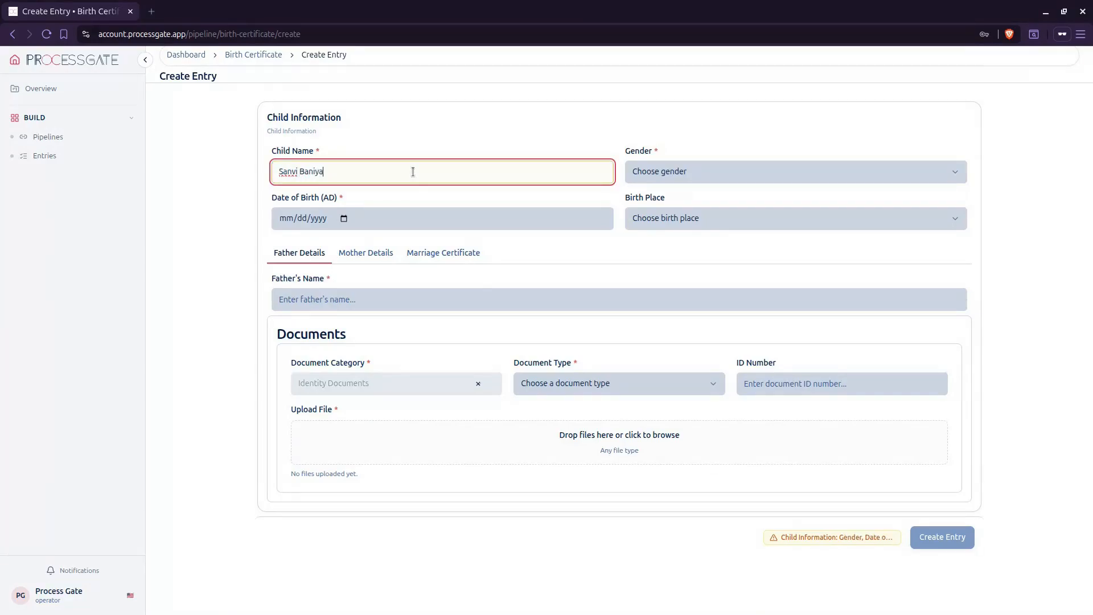
pyautogui.press('Tab')
pyautogui.click(642, 171)
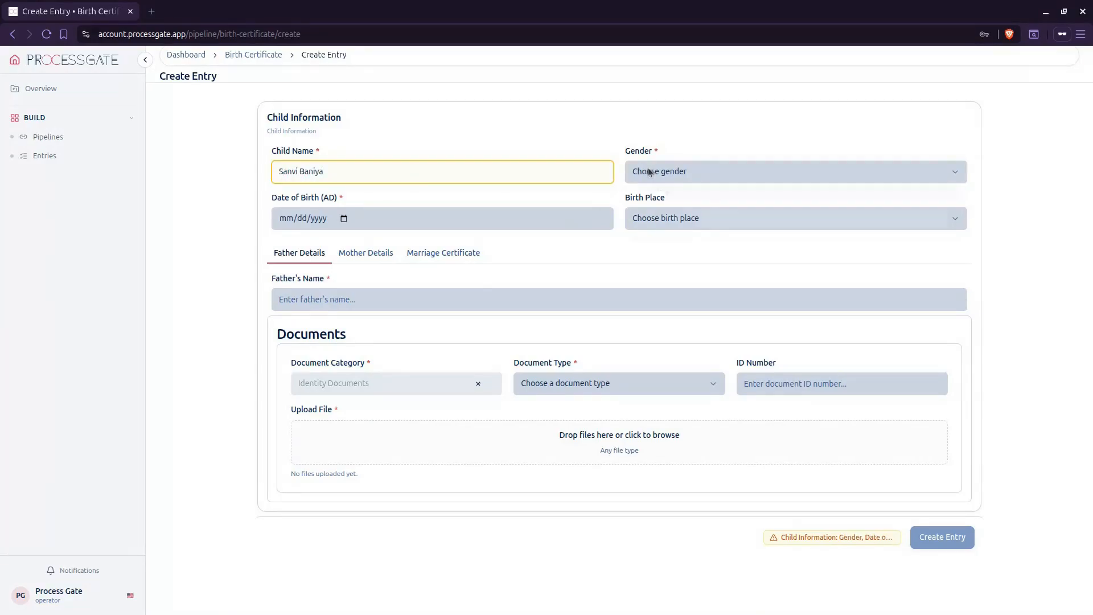
pyautogui.click(665, 212)
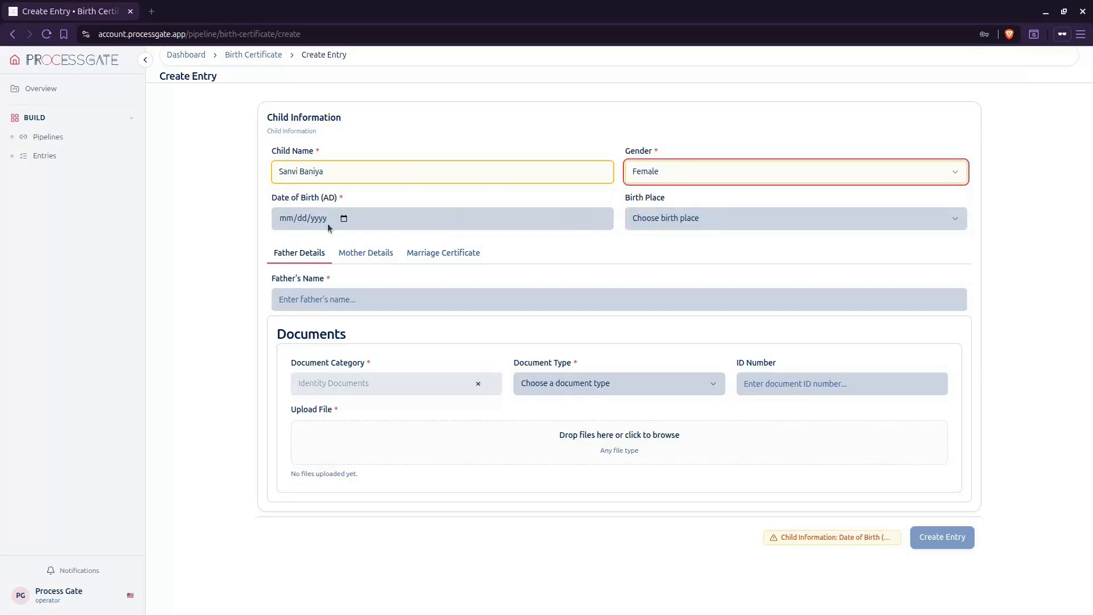
pyautogui.click(344, 220)
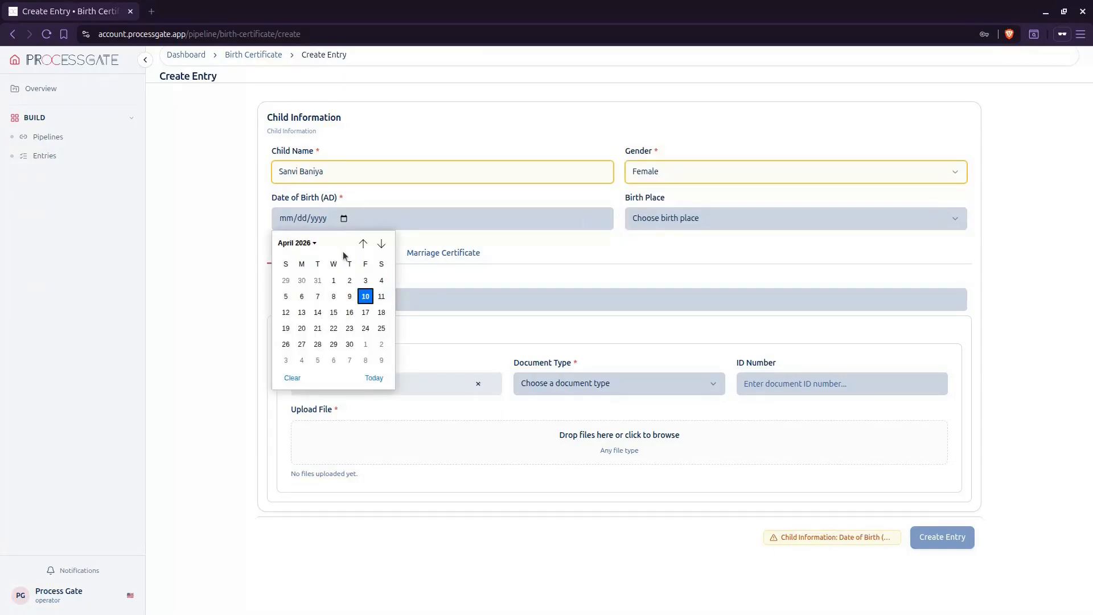
pyautogui.click(310, 244)
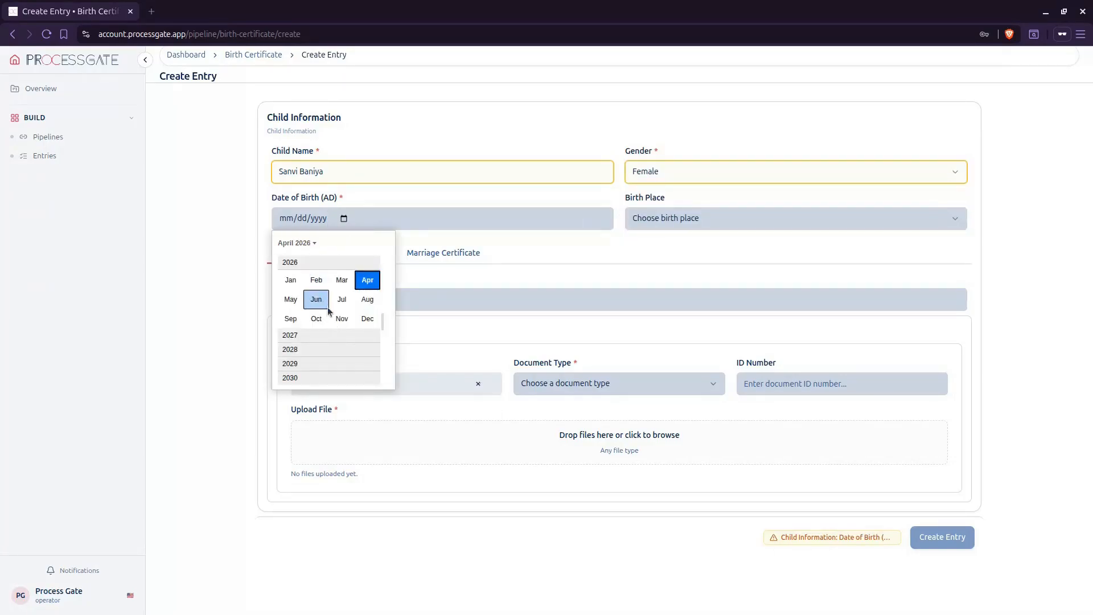
pyautogui.scroll(-3, 328, 331)
pyautogui.scroll(3, 329, 344)
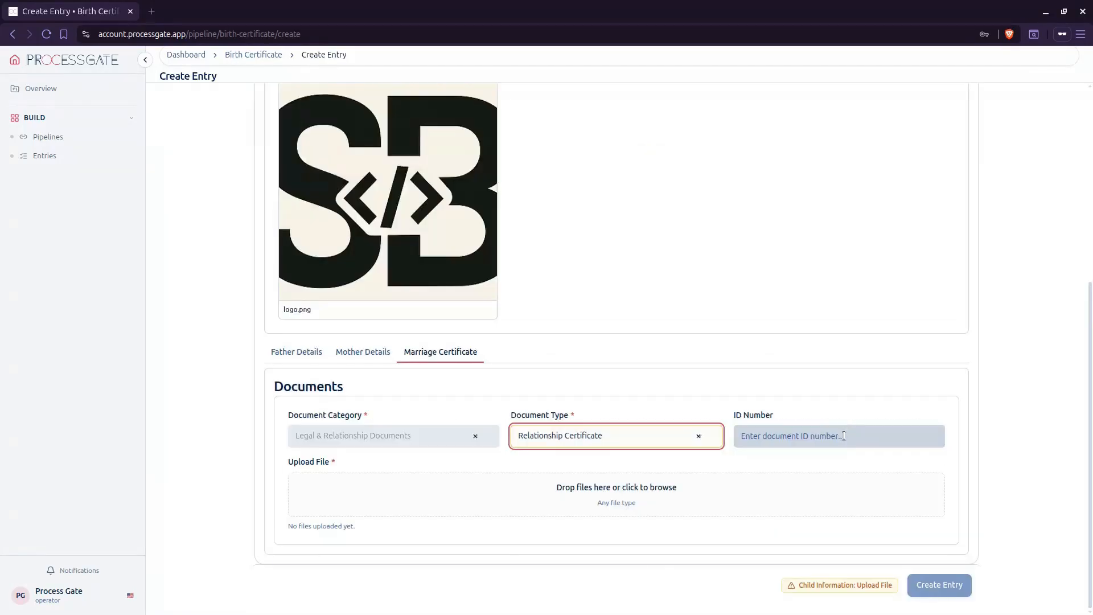
# Enter document ID 12112, attach oc.svg, and create the Birth Certificate entry.
pyautogui.click(845, 438)
pyautogui.write('121')
pyautogui.click(651, 513)
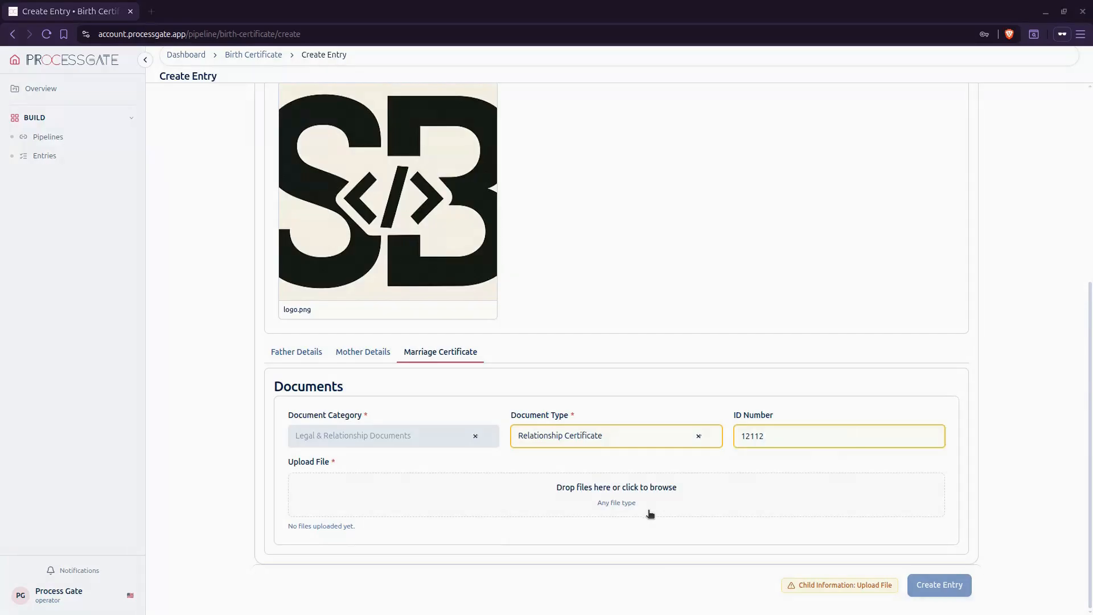
pyautogui.scroll(-5, 659, 452)
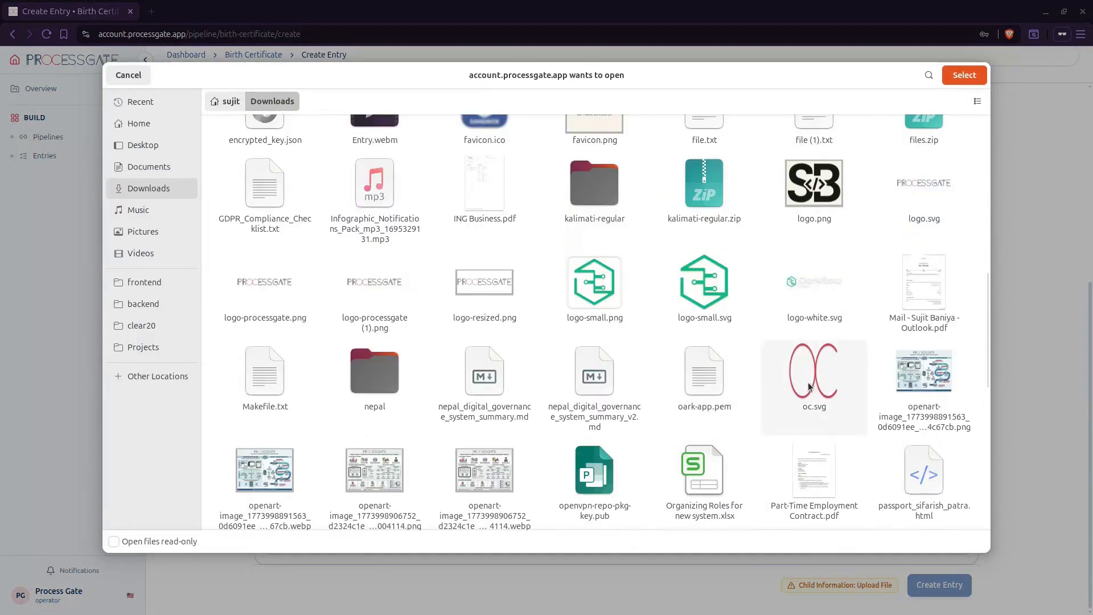
pyautogui.doubleClick(817, 399)
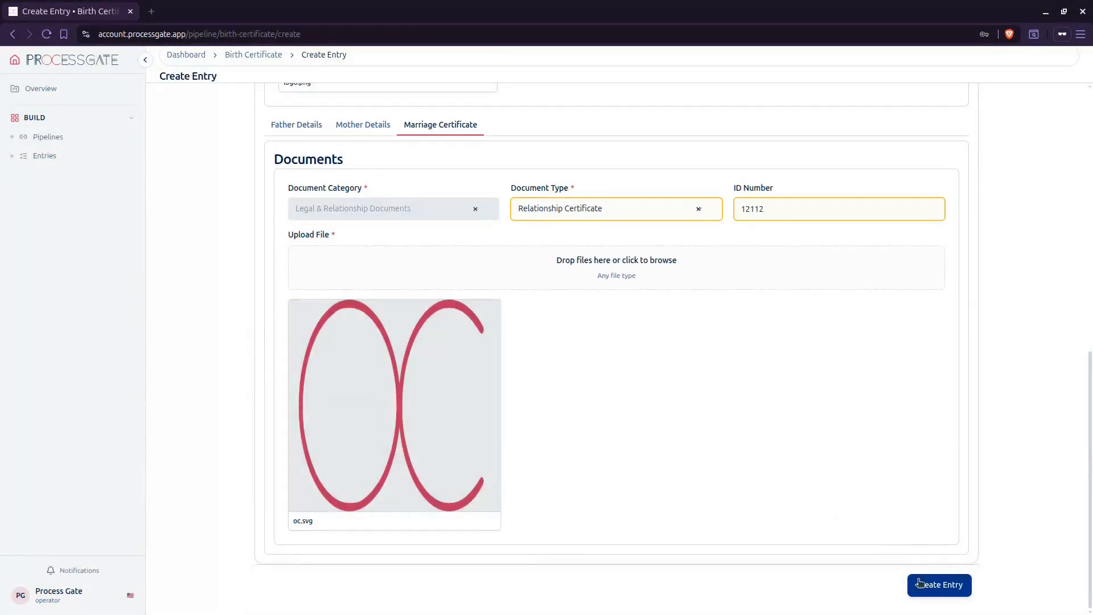
pyautogui.click(934, 592)
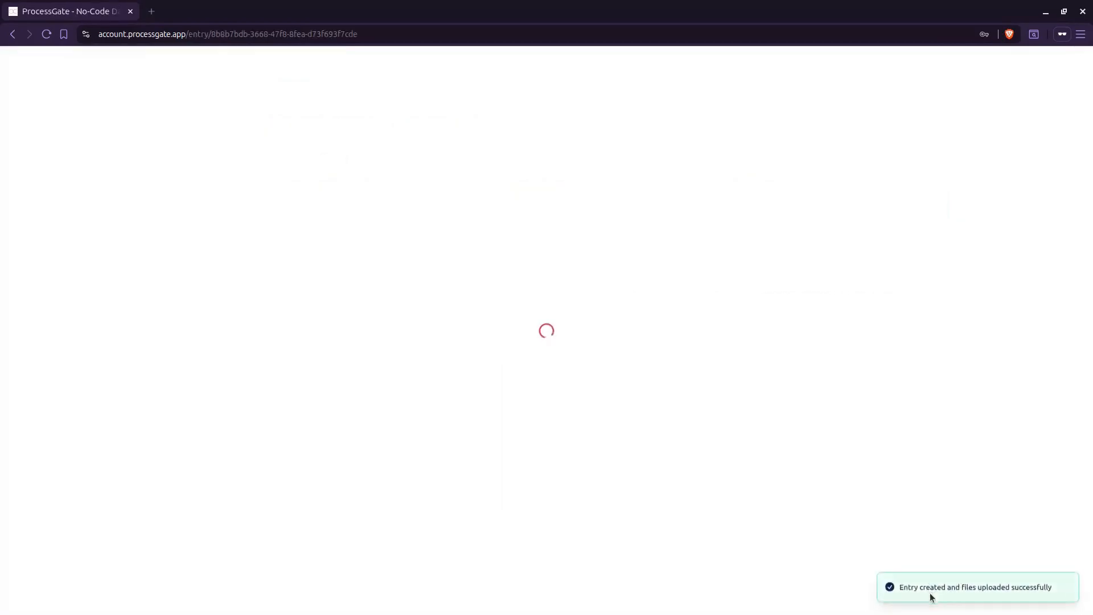
# In the admin window, assign a user to the Birth Certificate pipeline with the operator role.
pyautogui.hotkey('alt', 'Tab')
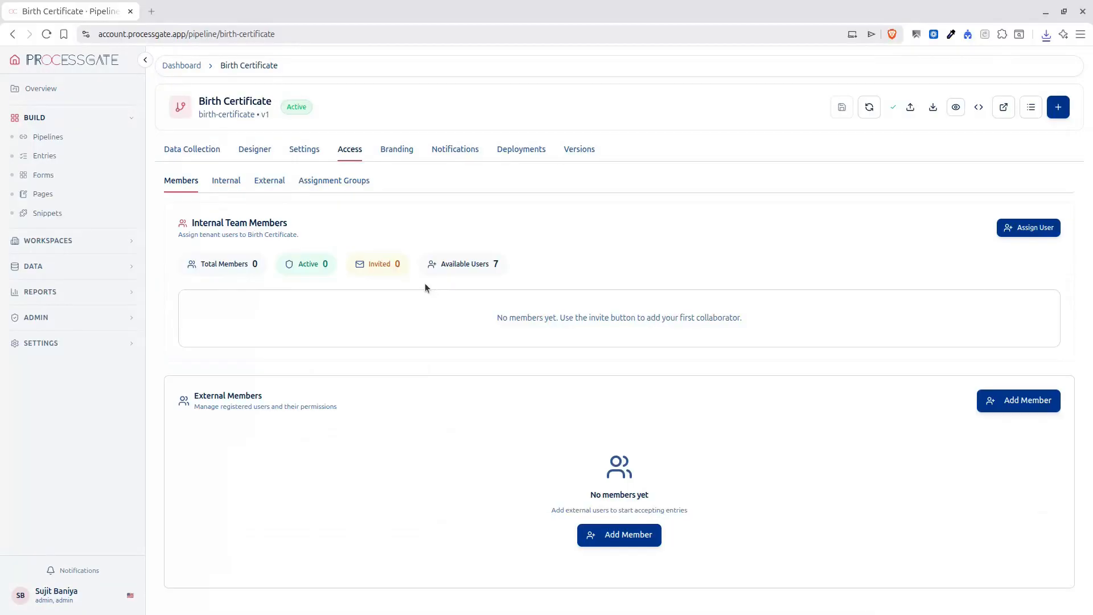
pyautogui.click(1033, 228)
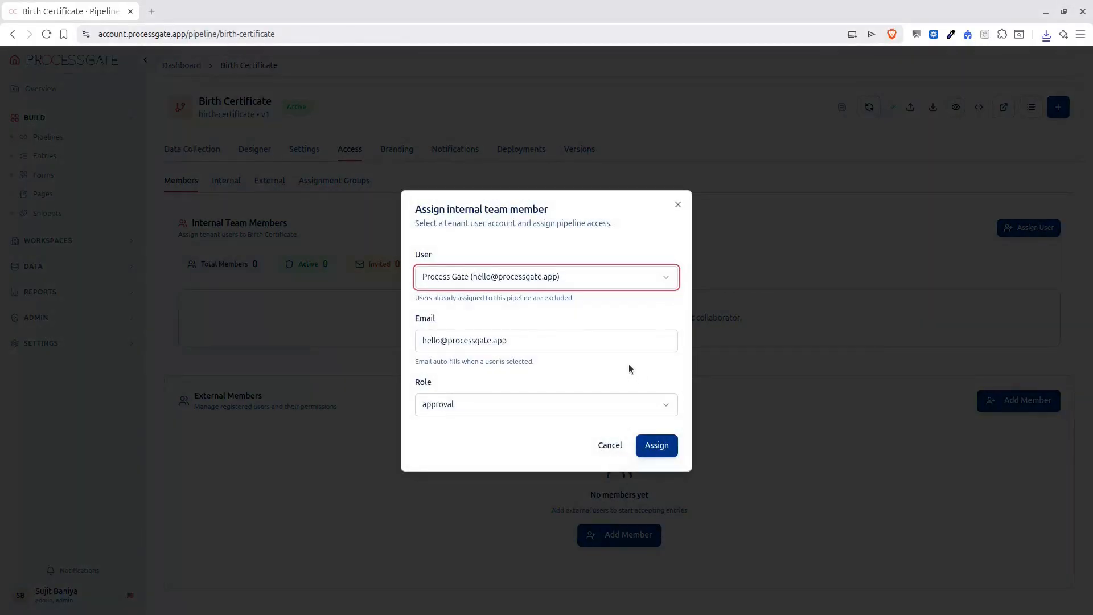
pyautogui.click(488, 409)
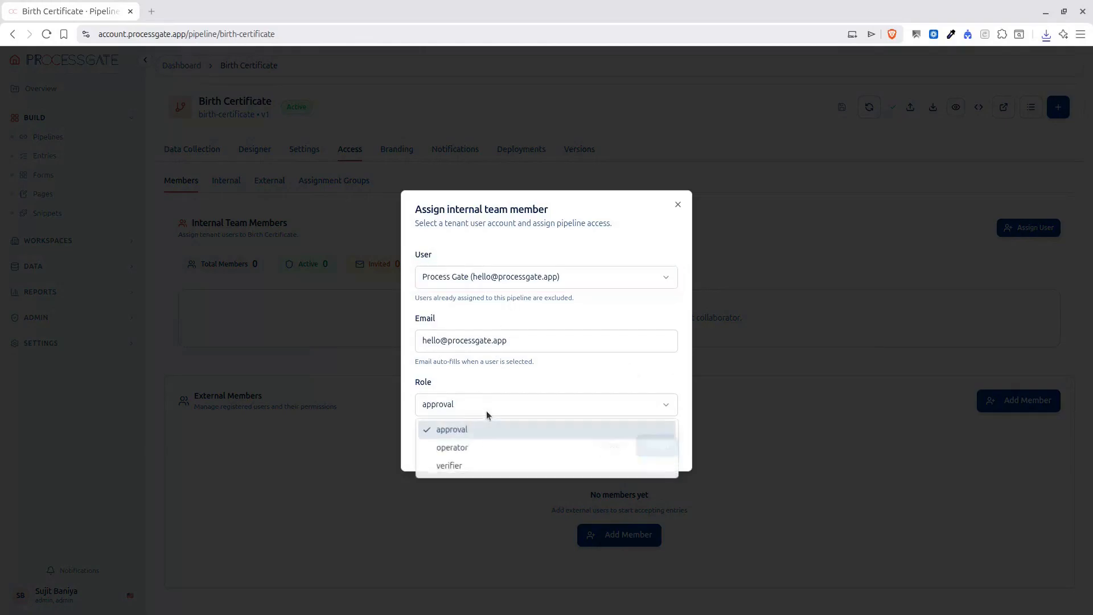
pyautogui.click(503, 449)
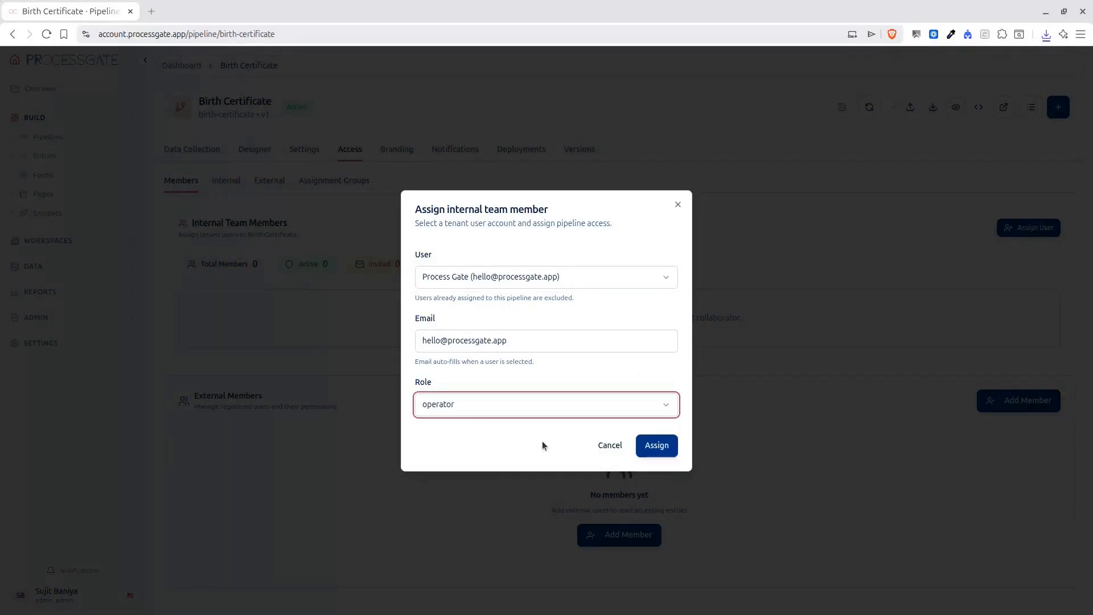
pyautogui.click(659, 450)
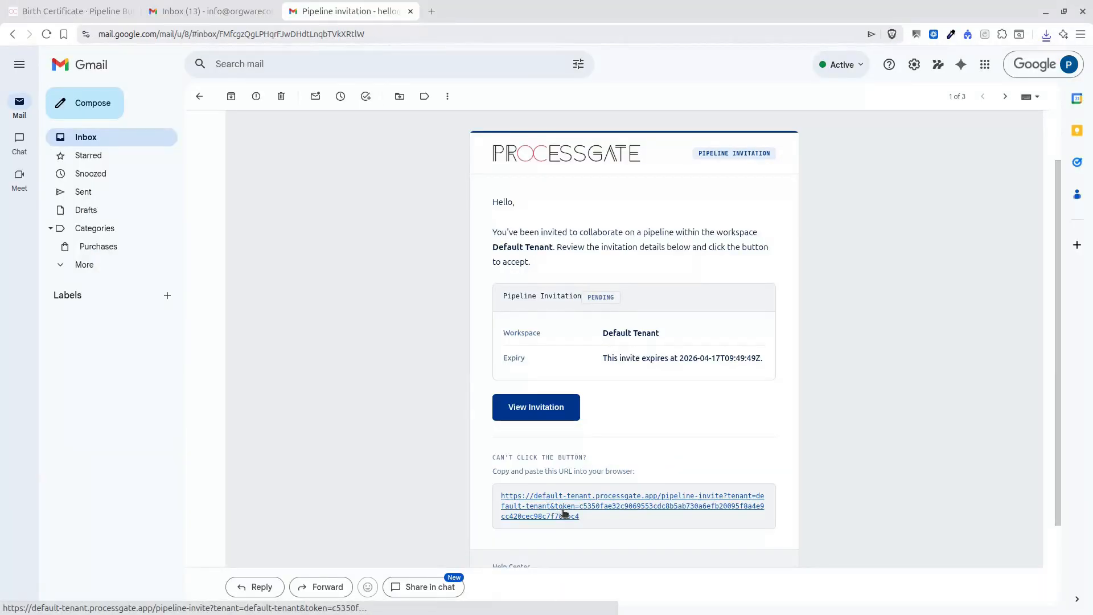
# Follow the e-mail's invitation link and accept the pipeline invitation.
pyautogui.click(564, 512)
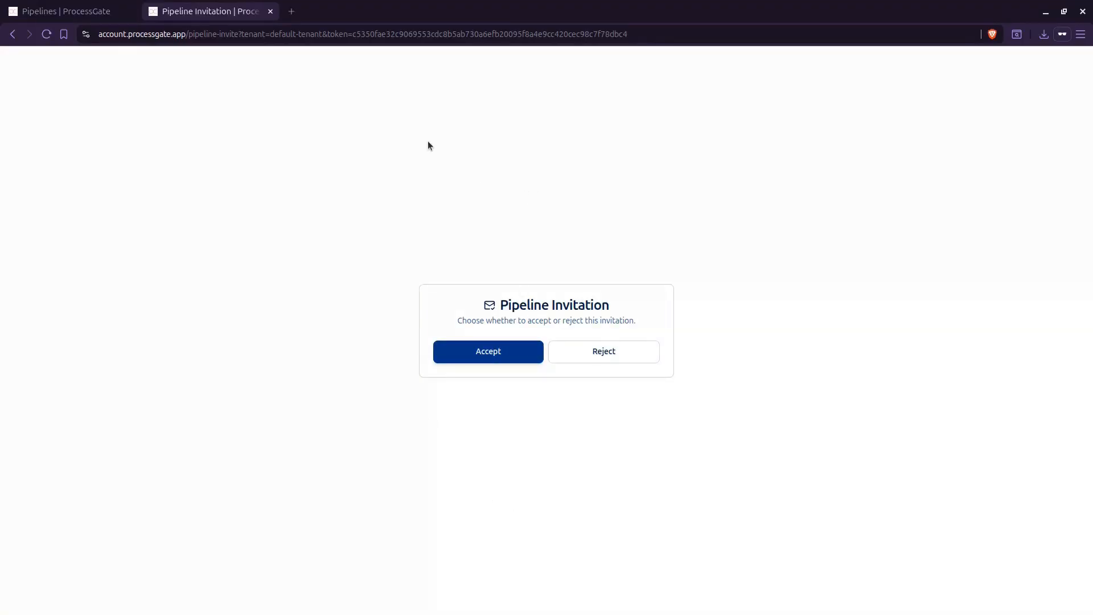
pyautogui.click(490, 351)
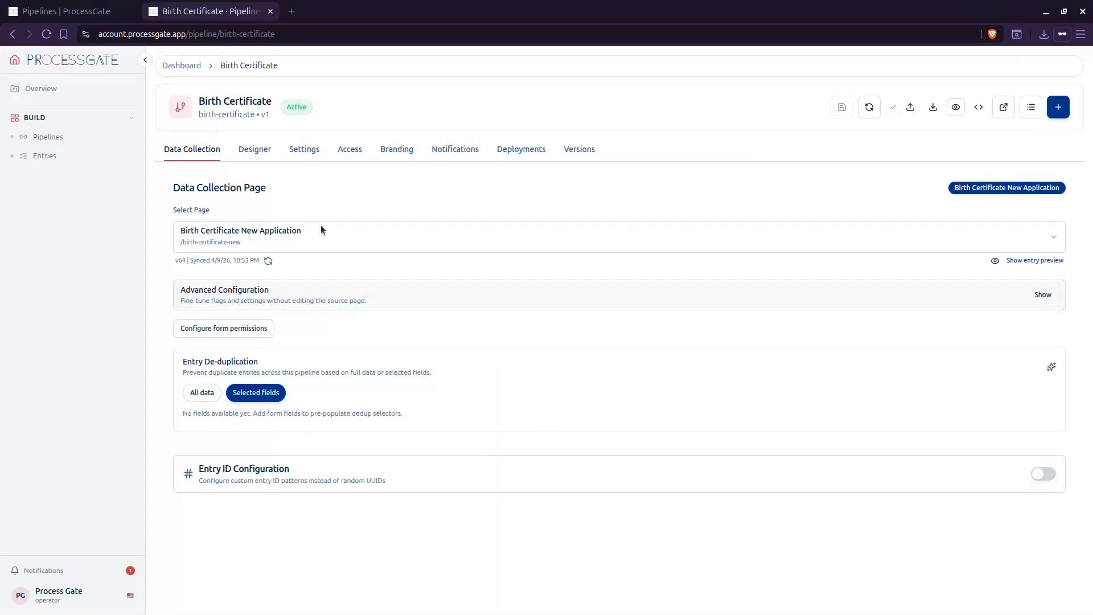
# Open the Birth Certificate entry's details from All Entries.
pyautogui.click(77, 159)
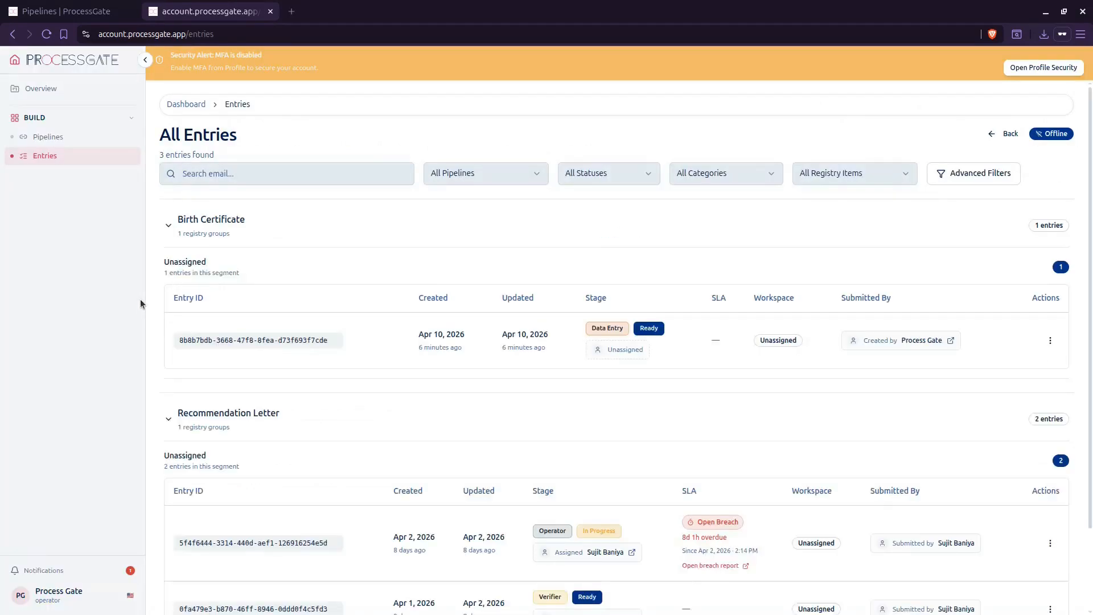
pyautogui.click(1051, 341)
pyautogui.click(1035, 368)
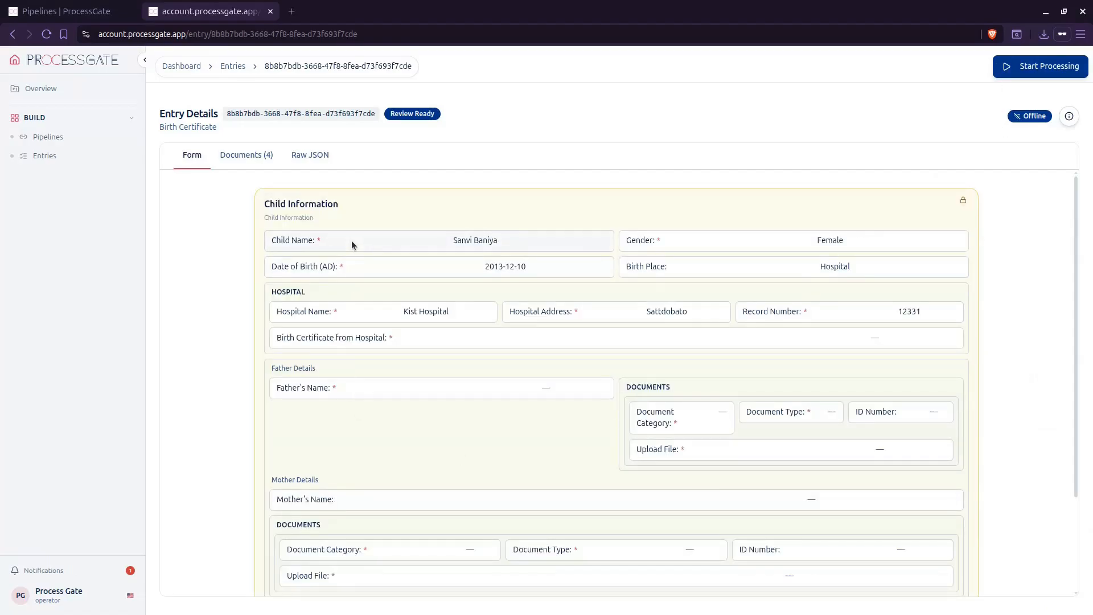
pyautogui.scroll(-3, 498, 416)
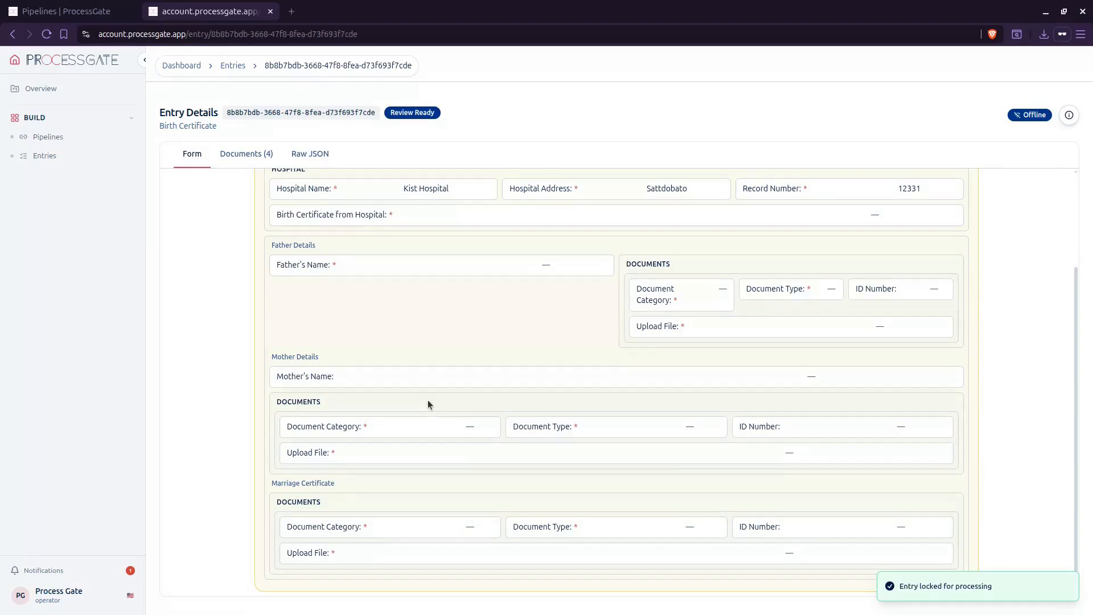
pyautogui.scroll(3, 428, 399)
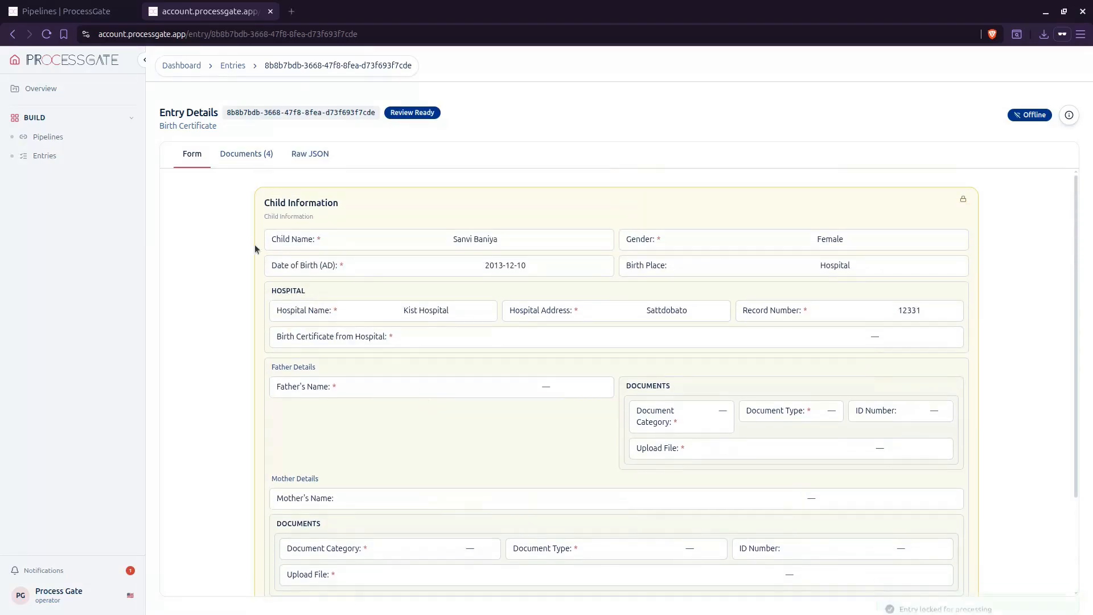
# Reload the entry page and look over its editable review form.
pyautogui.click(46, 34)
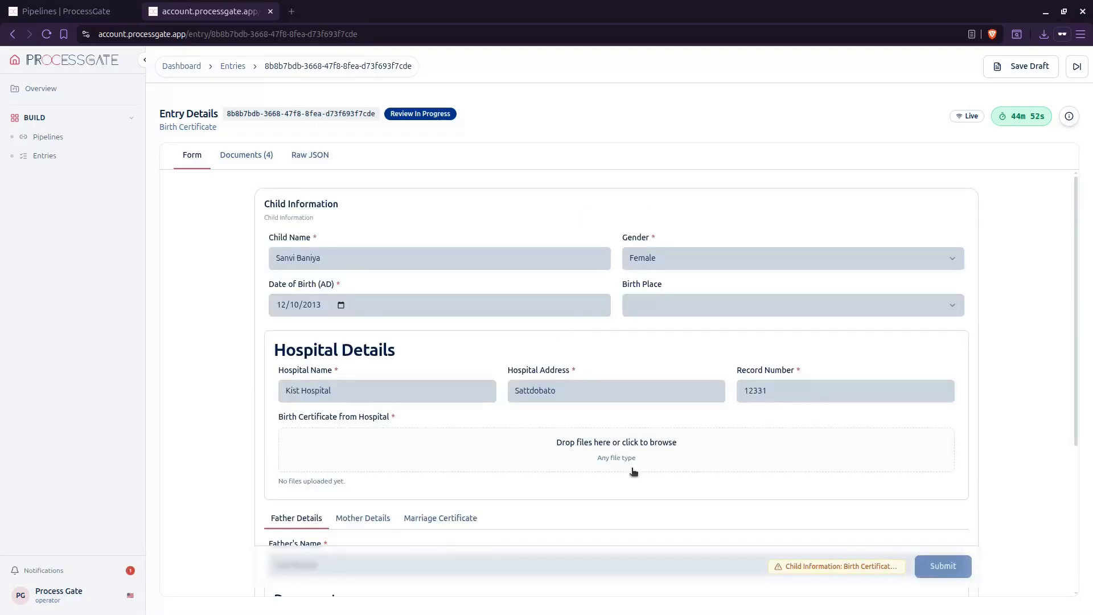
pyautogui.scroll(-4, 632, 475)
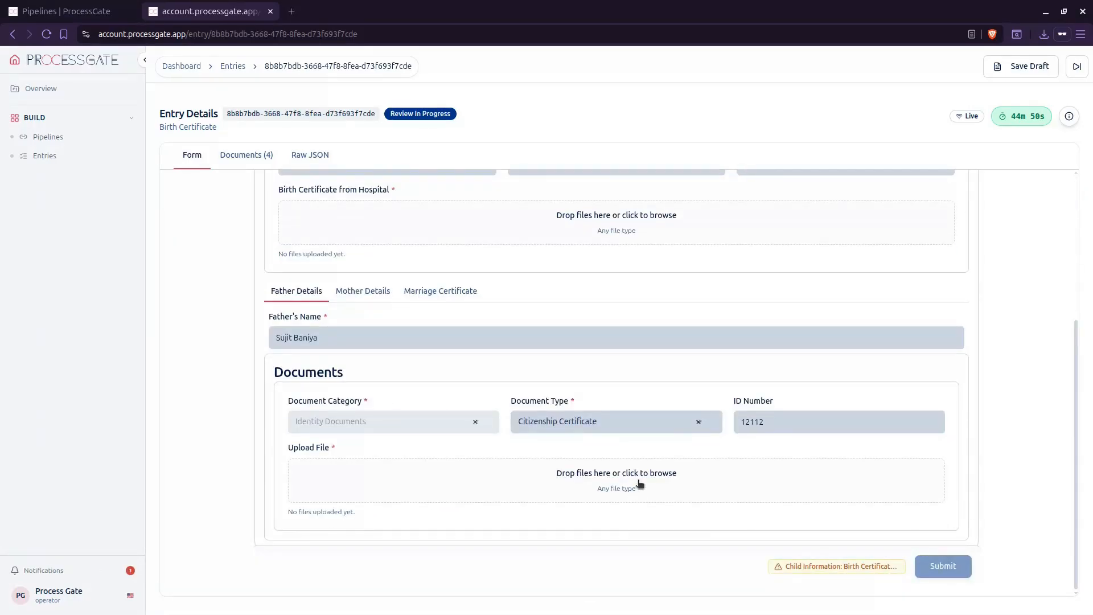
pyautogui.scroll(4, 639, 483)
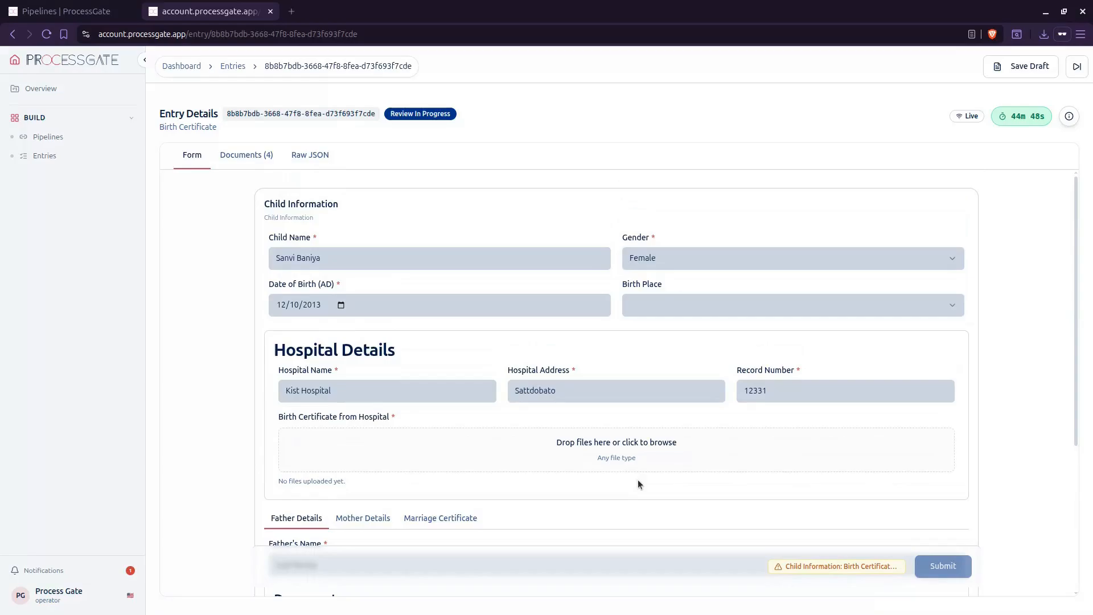
pyautogui.scroll(-4, 871, 490)
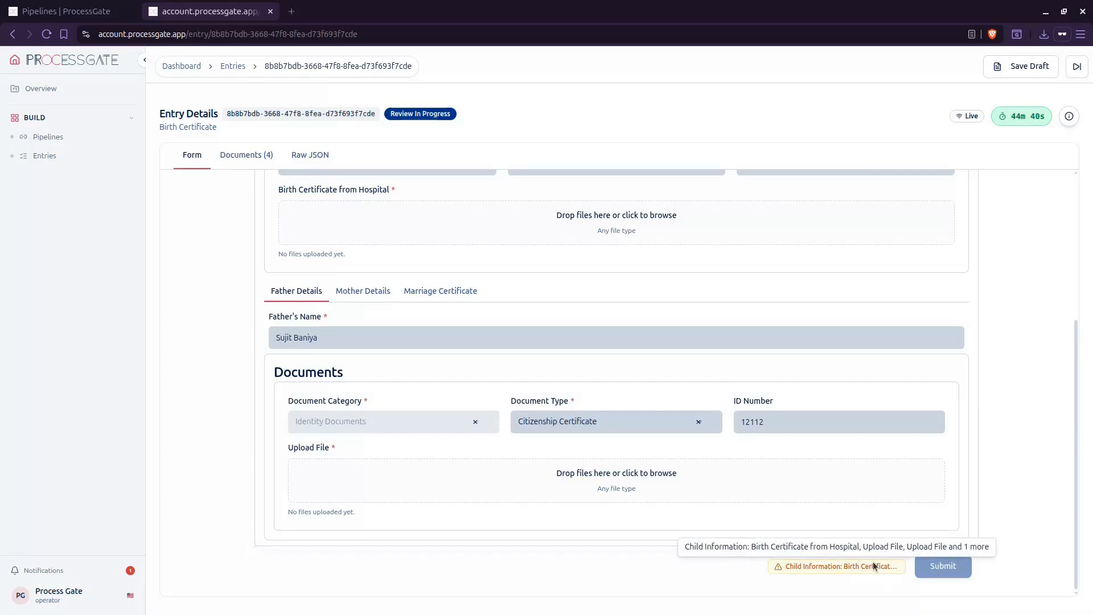
pyautogui.scroll(2, 461, 431)
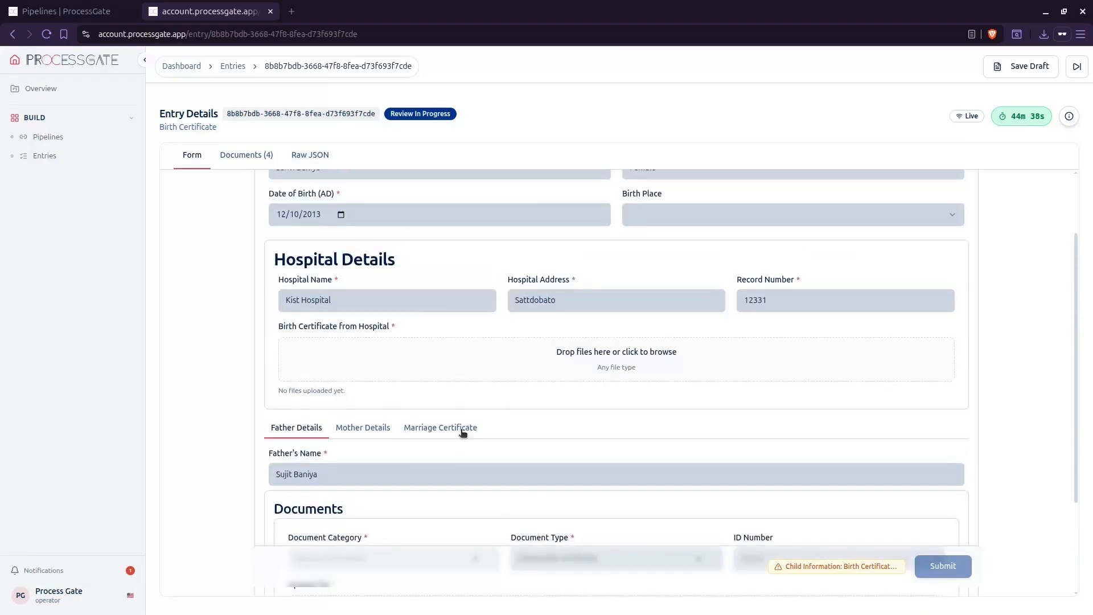
pyautogui.scroll(2, 462, 433)
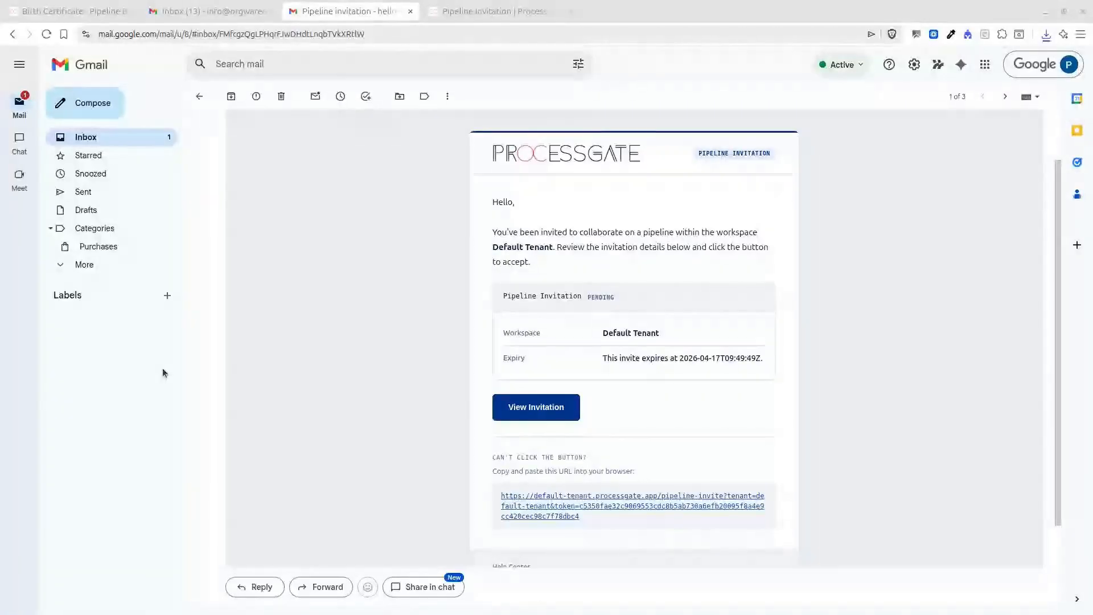
# Open the 'SLA Breach: Review' email and follow its Review in SLA Center link.
pyautogui.click(91, 139)
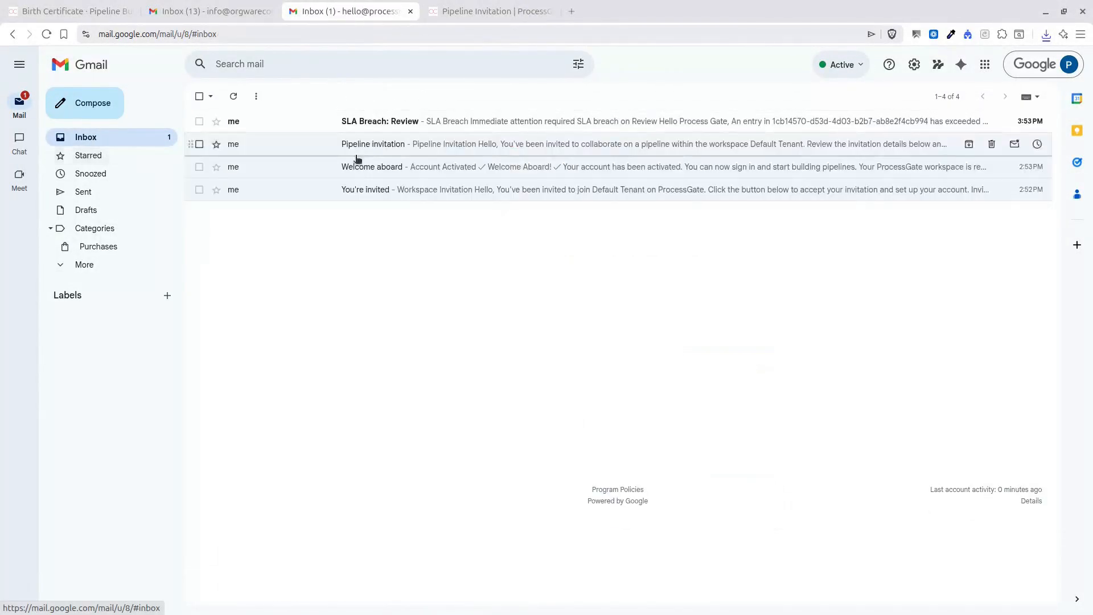
pyautogui.click(388, 128)
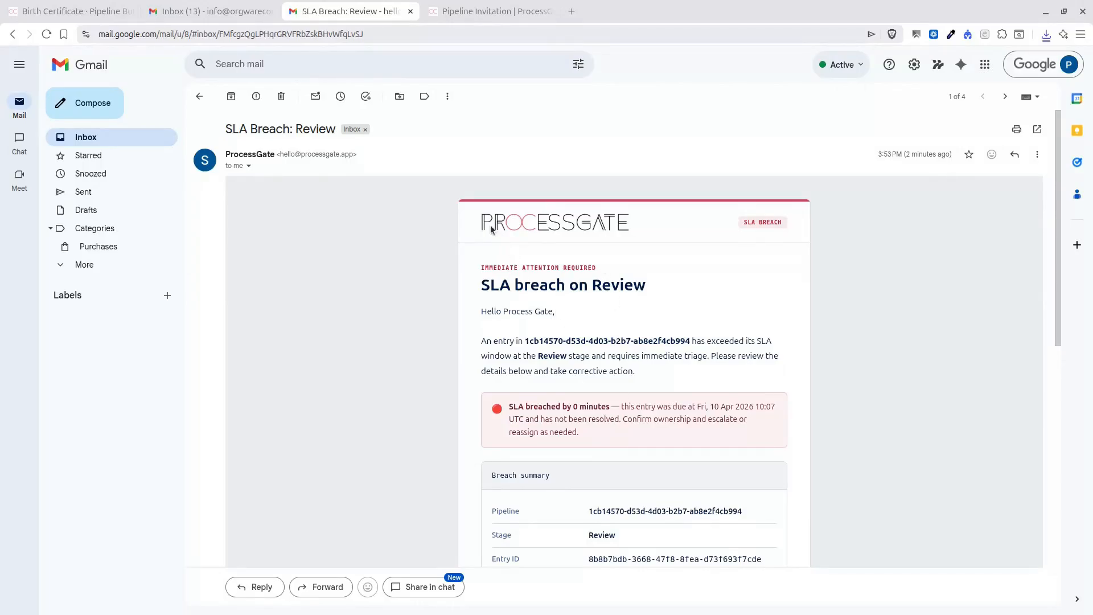
pyautogui.scroll(-6, 650, 458)
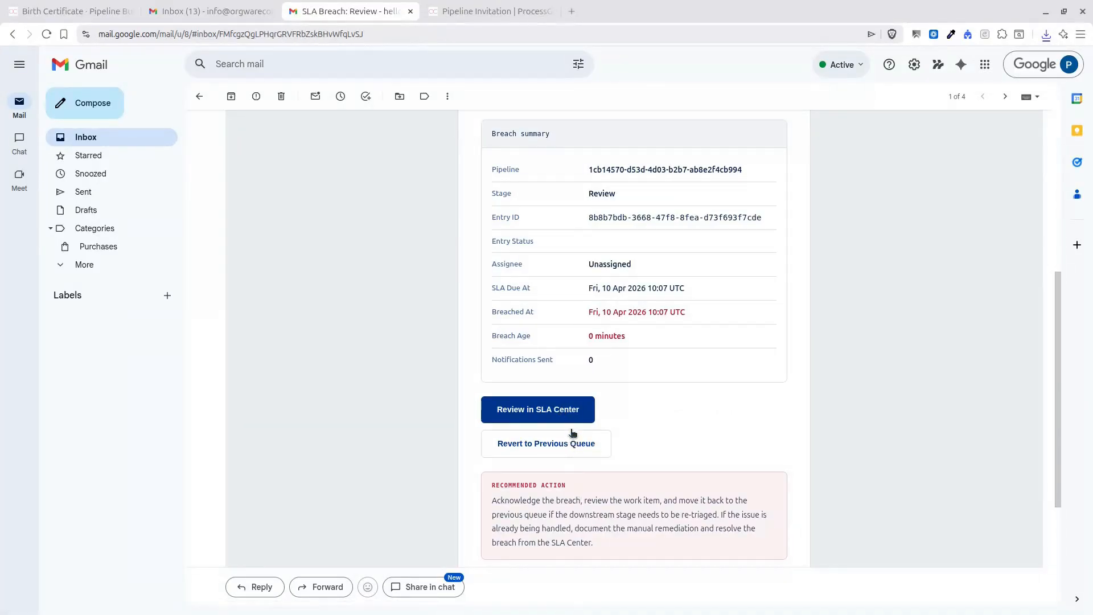
pyautogui.click(570, 411)
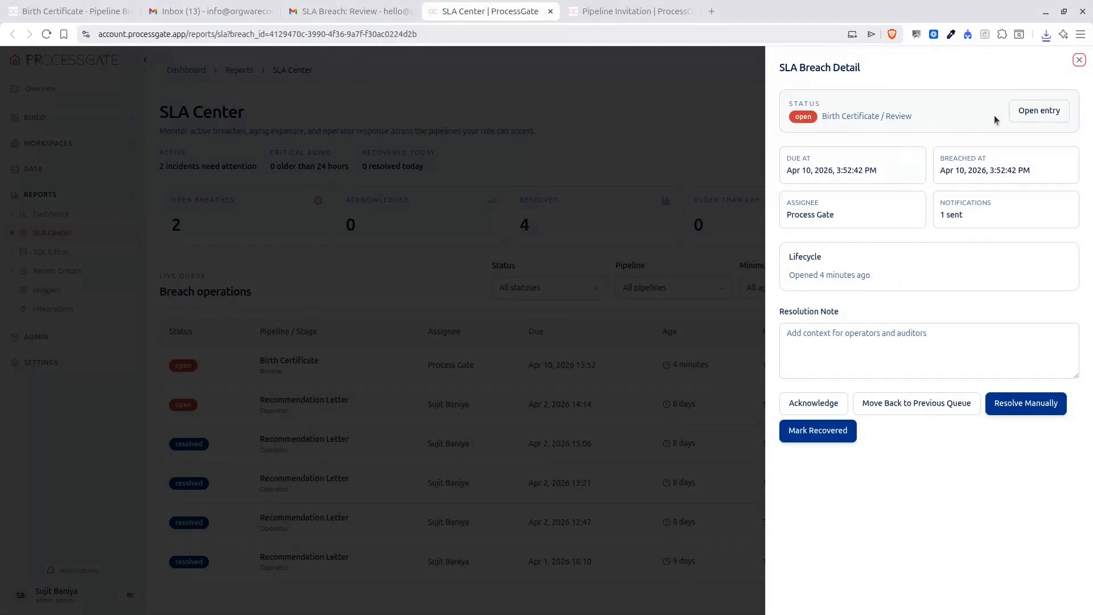
# Move the Birth Certificate breach back to Data Entry, close the drawer, and open Build > Entries.
pyautogui.click(907, 408)
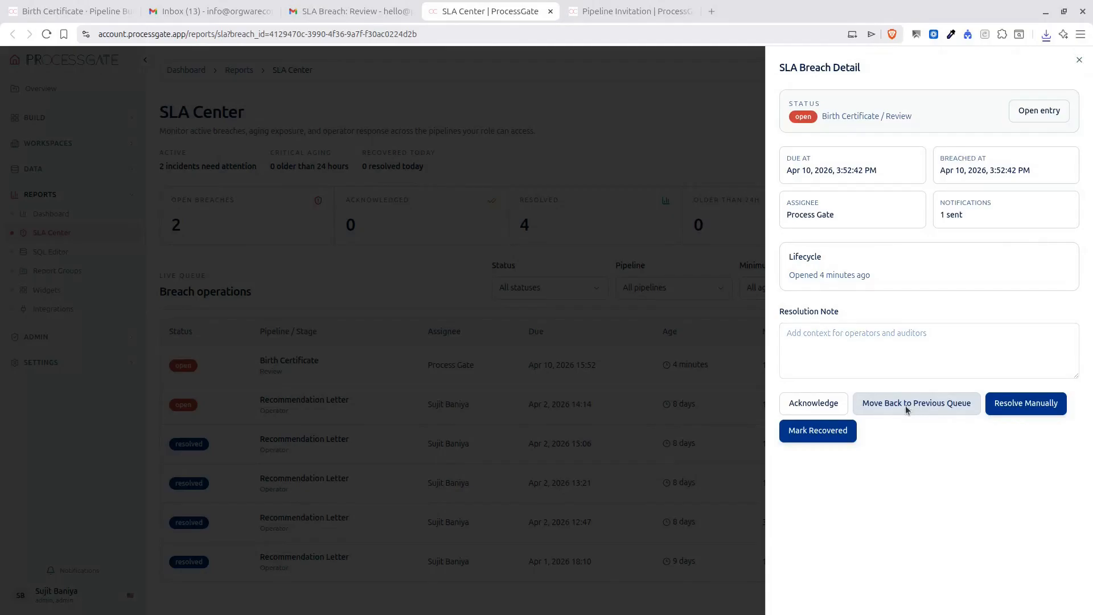
pyautogui.click(663, 379)
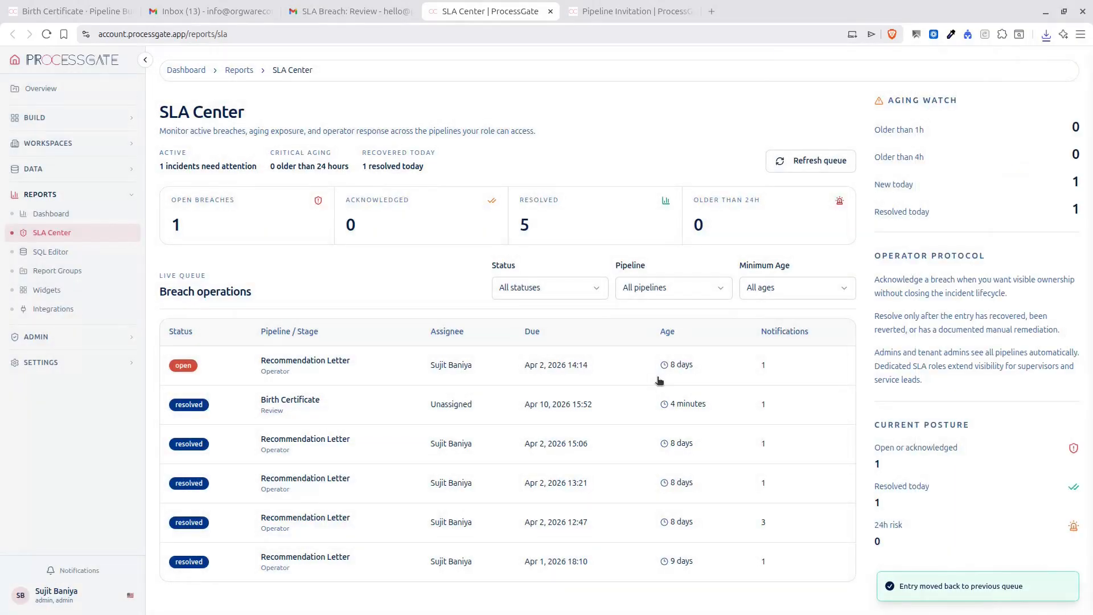
pyautogui.click(50, 118)
pyautogui.click(45, 156)
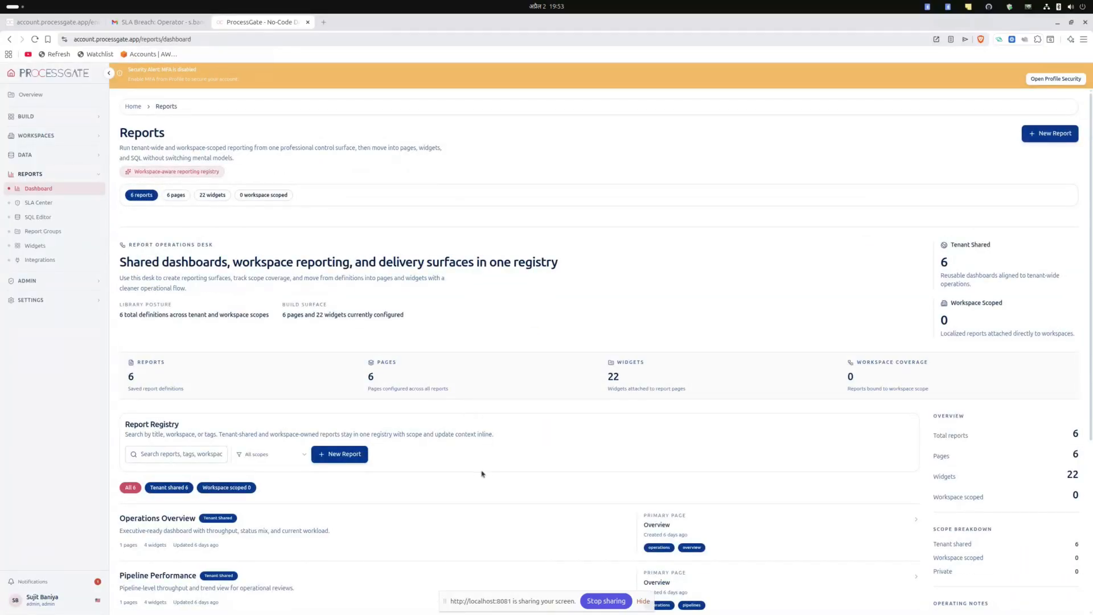
# Filter the Operations Overview report to Mar 30 – Apr 4, 2026, then go to the SLA Center.
pyautogui.scroll(-5, 483, 474)
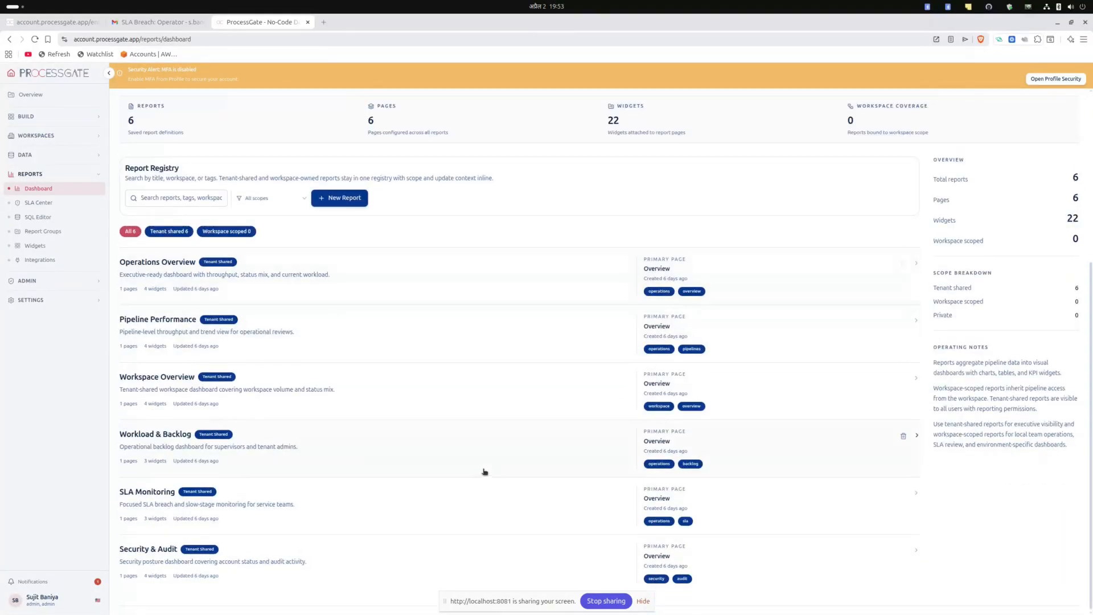
pyautogui.click(174, 271)
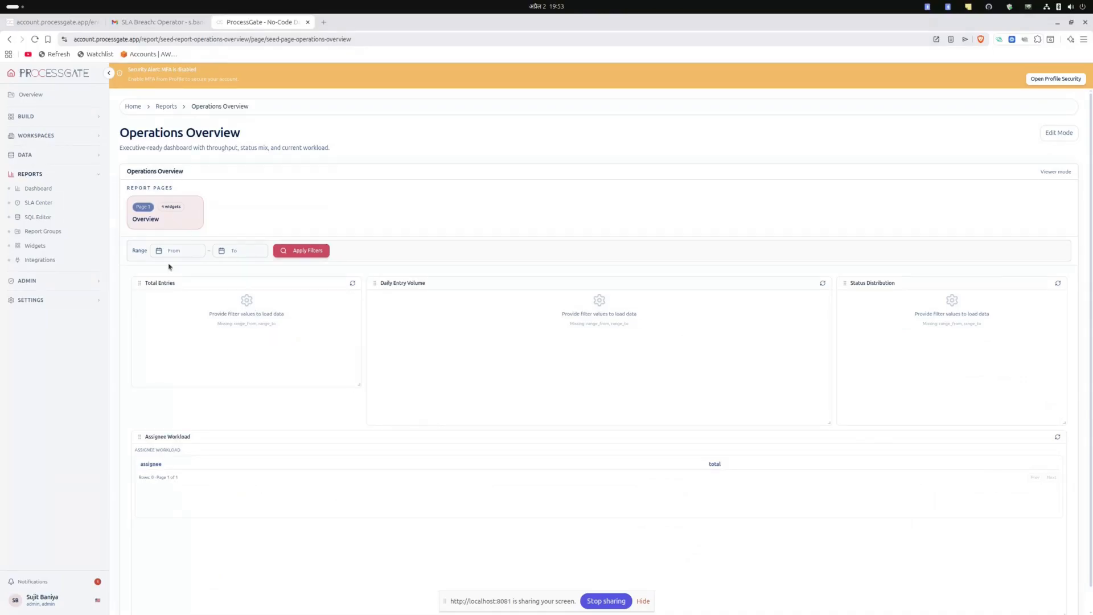
pyautogui.click(180, 252)
pyautogui.click(185, 301)
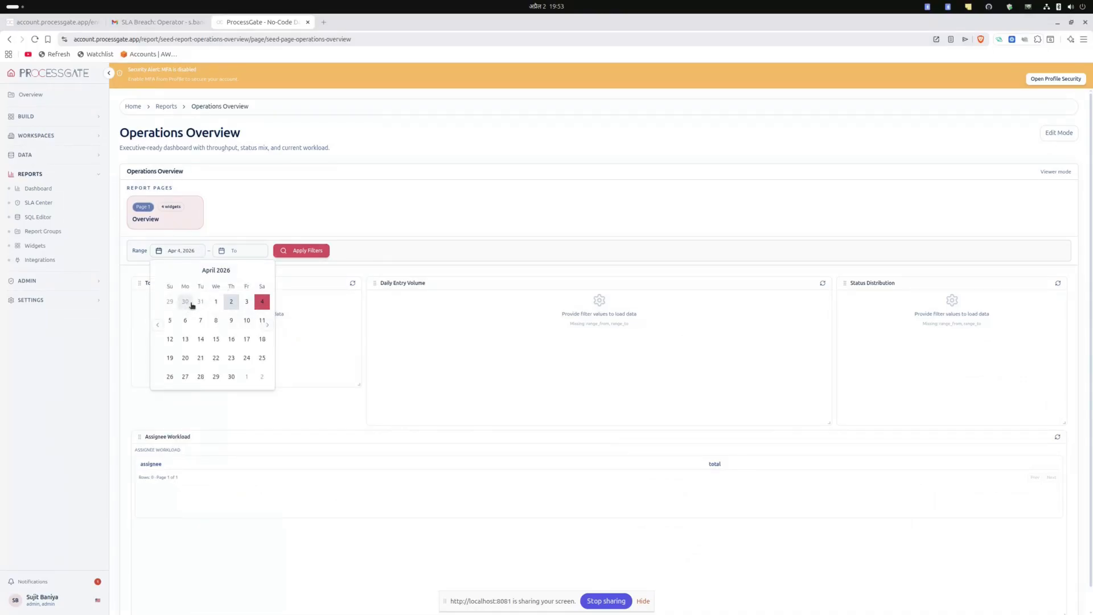
pyautogui.click(249, 255)
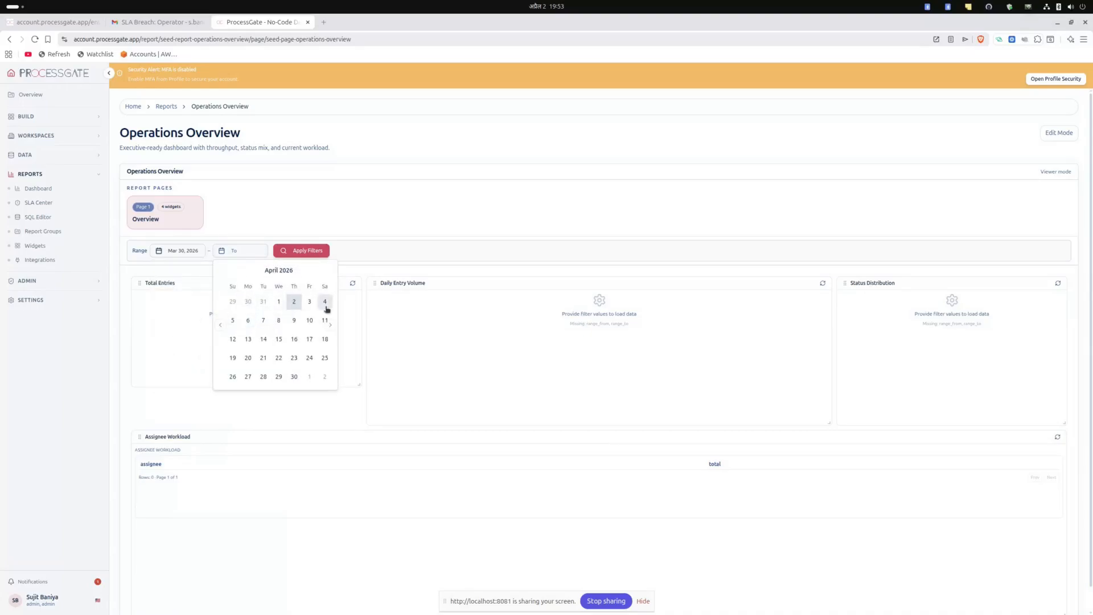
pyautogui.click(324, 301)
pyautogui.click(306, 254)
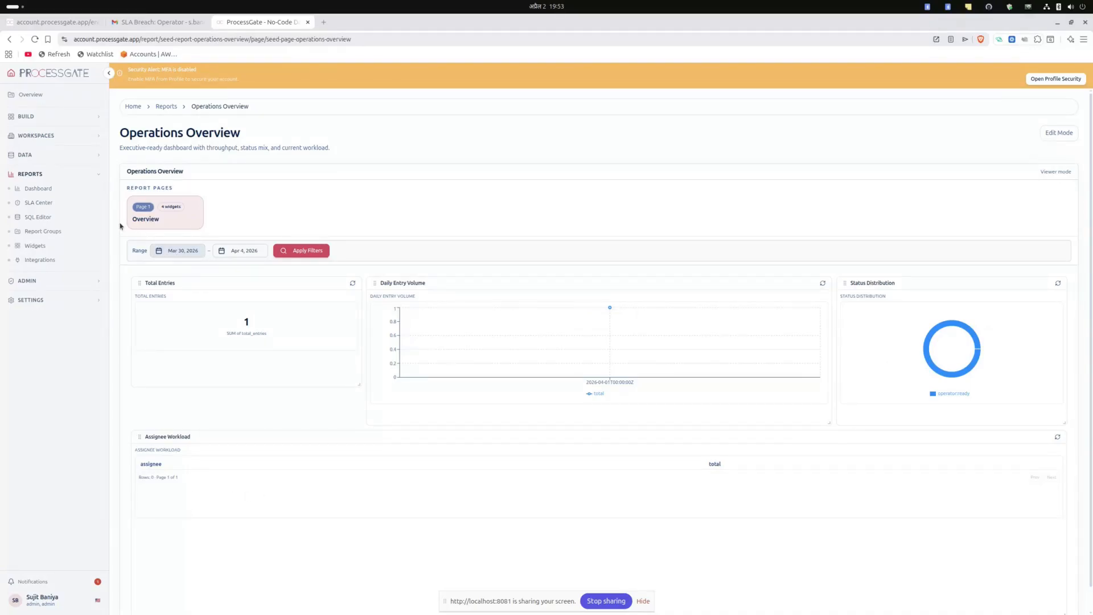
pyautogui.click(36, 204)
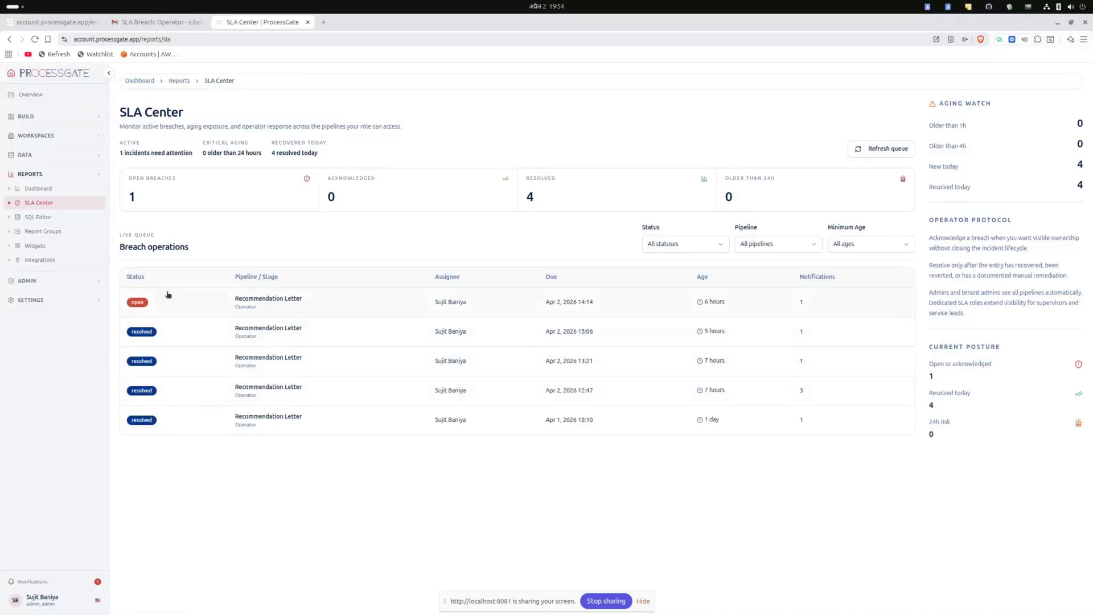
# Open the remaining open breach's details, then stop screen sharing.
pyautogui.click(159, 306)
pyautogui.click(606, 601)
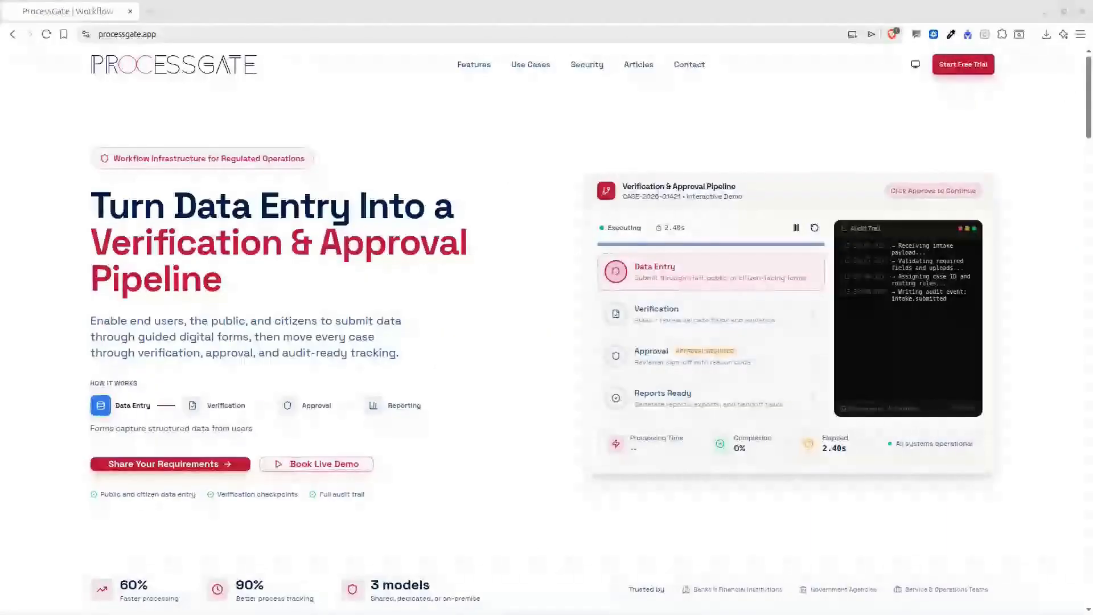